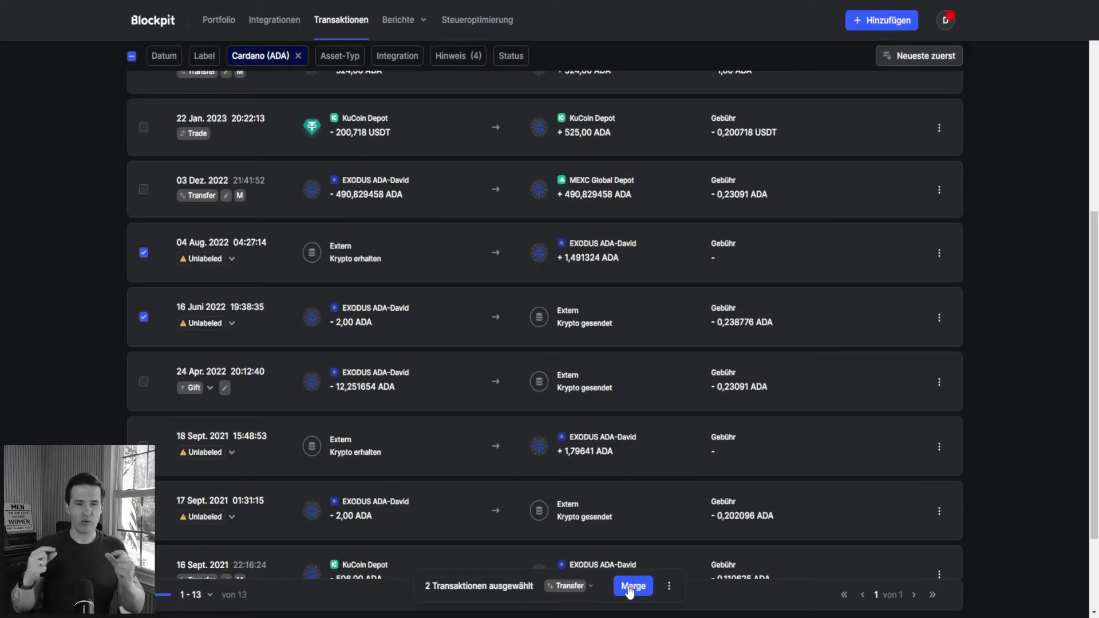
Merge the selected June and August 2022 ADA pair as a Transfer, and likewise the unlabeled 17 and 18 Sept. 2021 pair
left_click(632, 586)
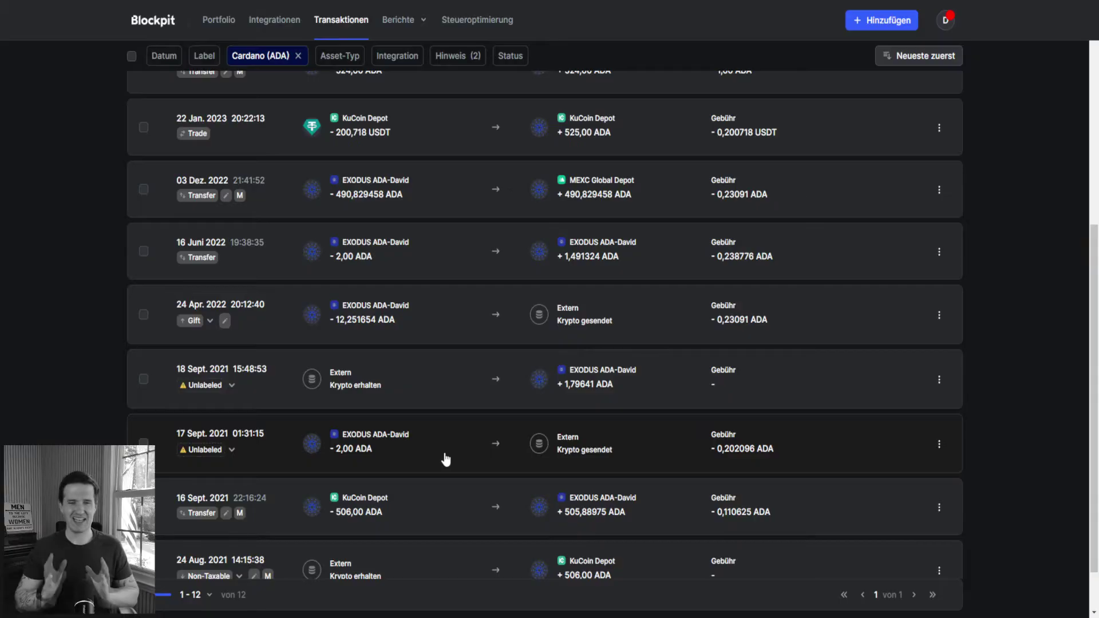
left_click(143, 442)
left_click(144, 379)
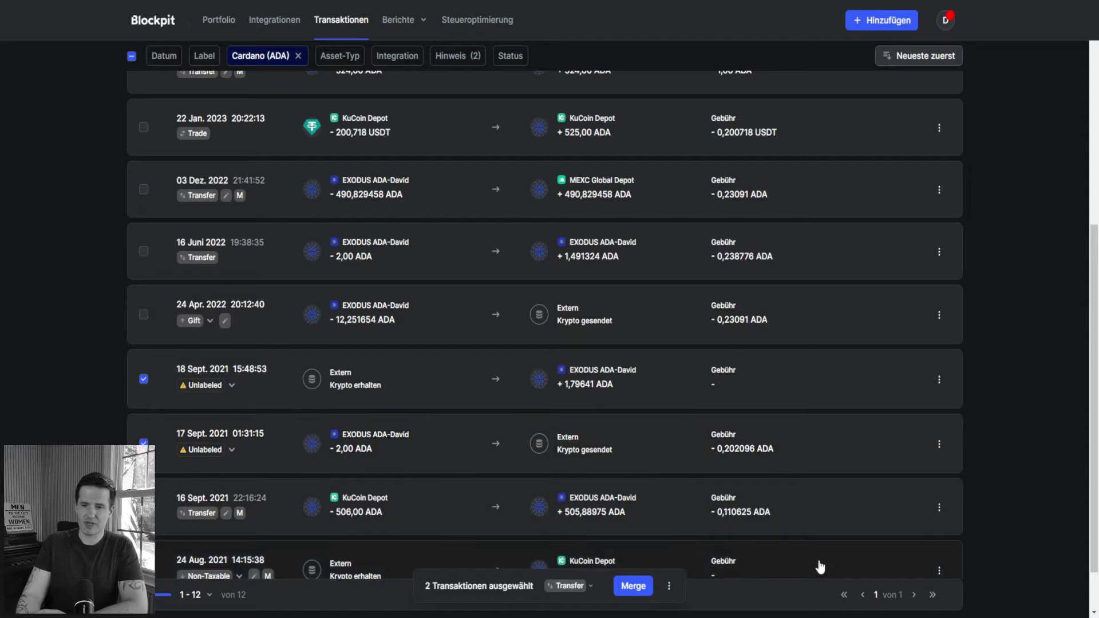
left_click(590, 587)
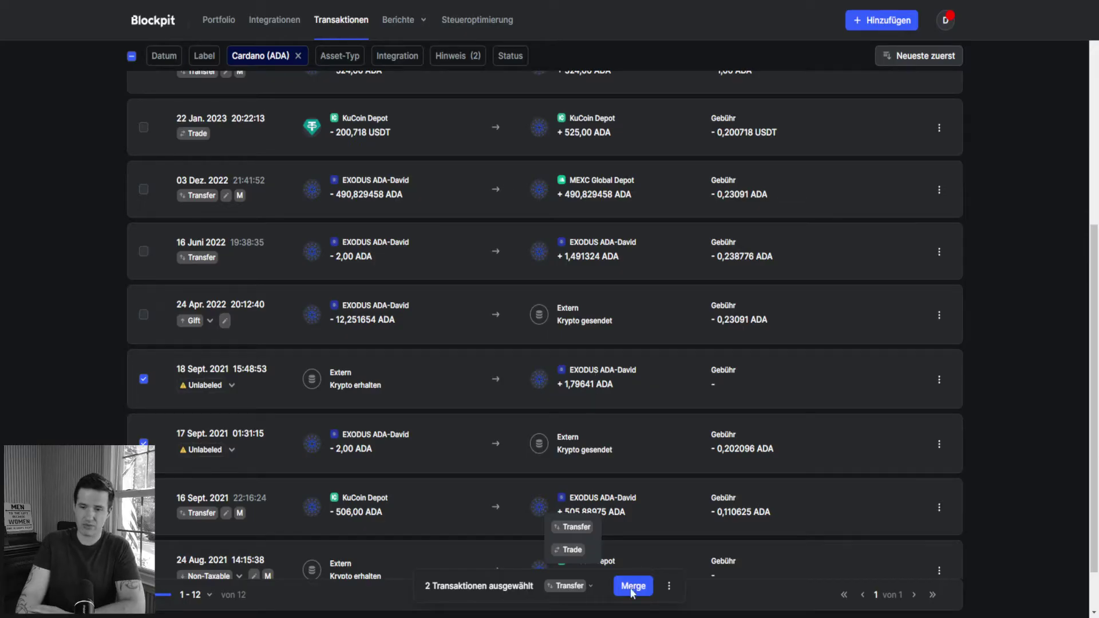
left_click(568, 590)
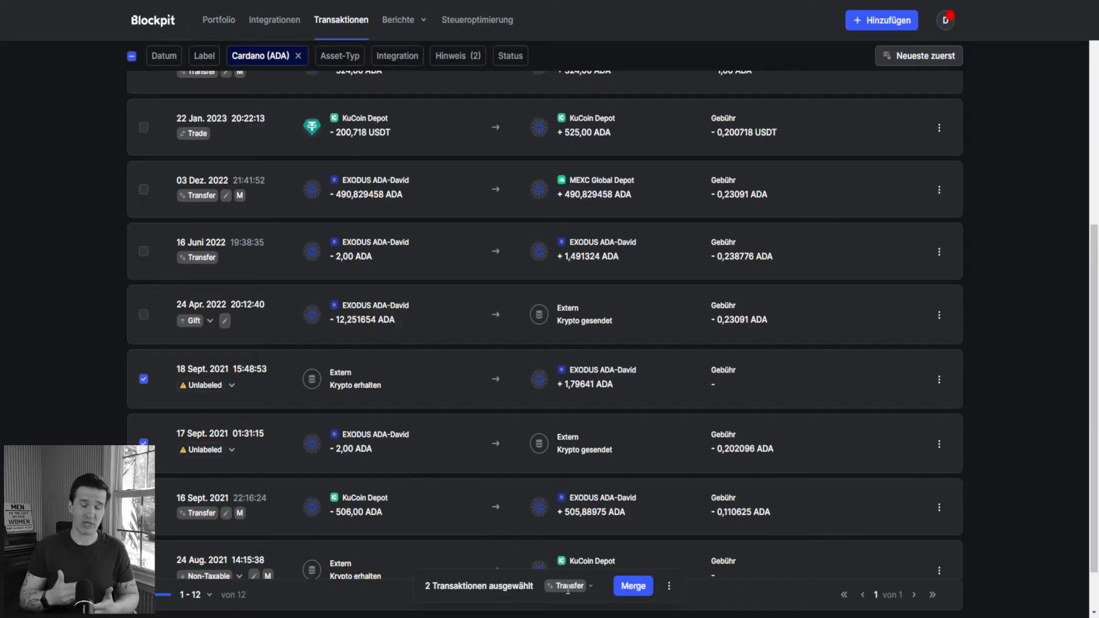
left_click(637, 590)
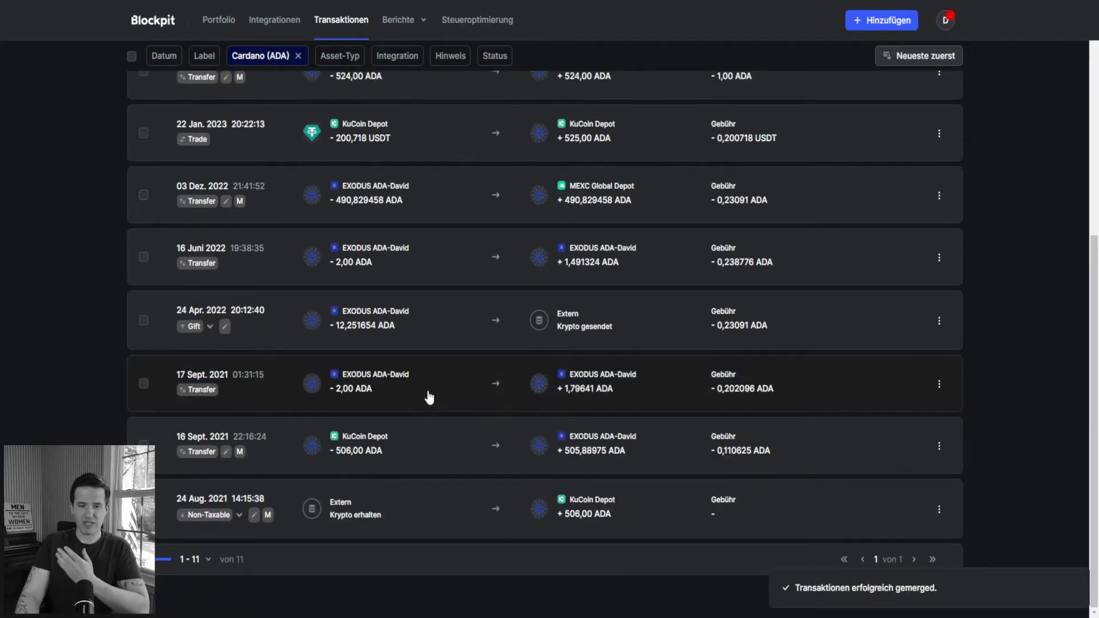
Replace the Cardano (ADA) filter with a date filter for last year, 01.01.2022 - 31.12.2022
scroll(429, 397, "up", 7)
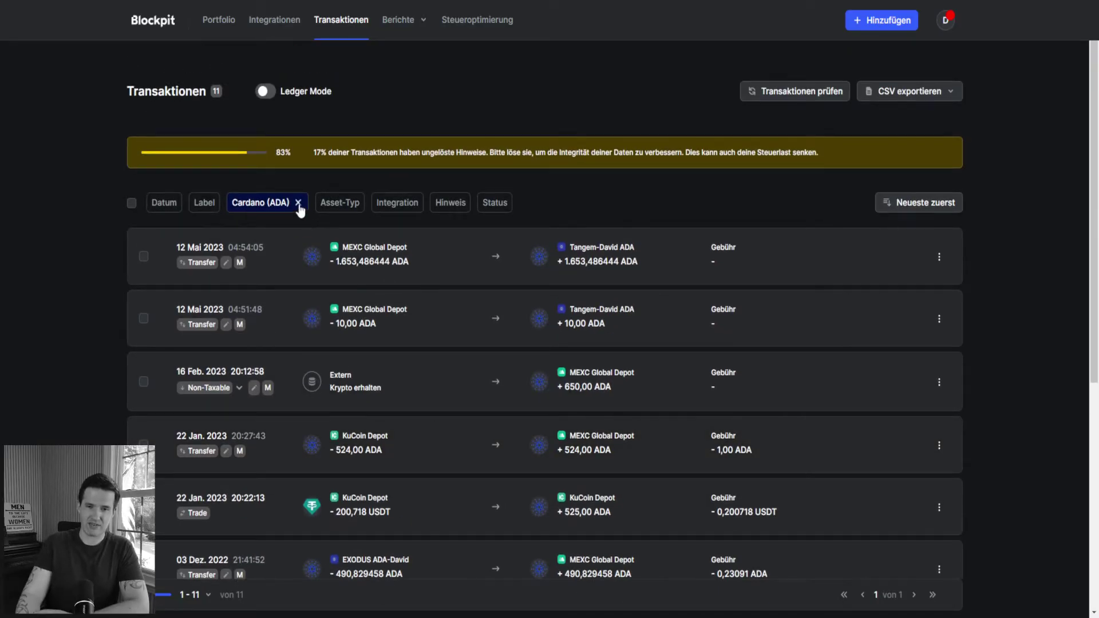
left_click(297, 203)
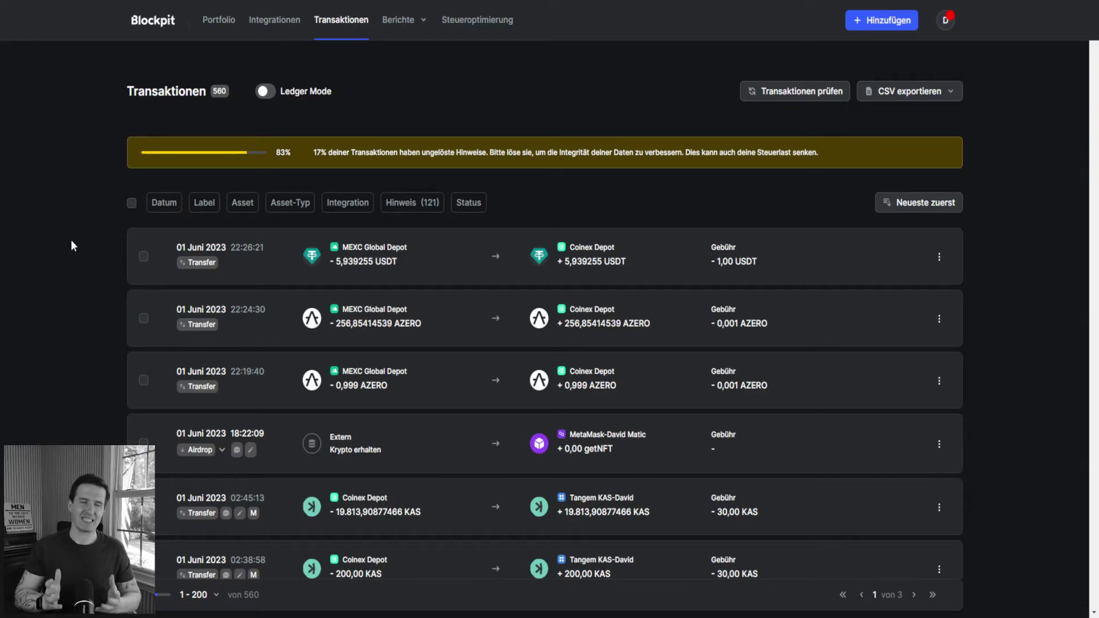
left_click(163, 204)
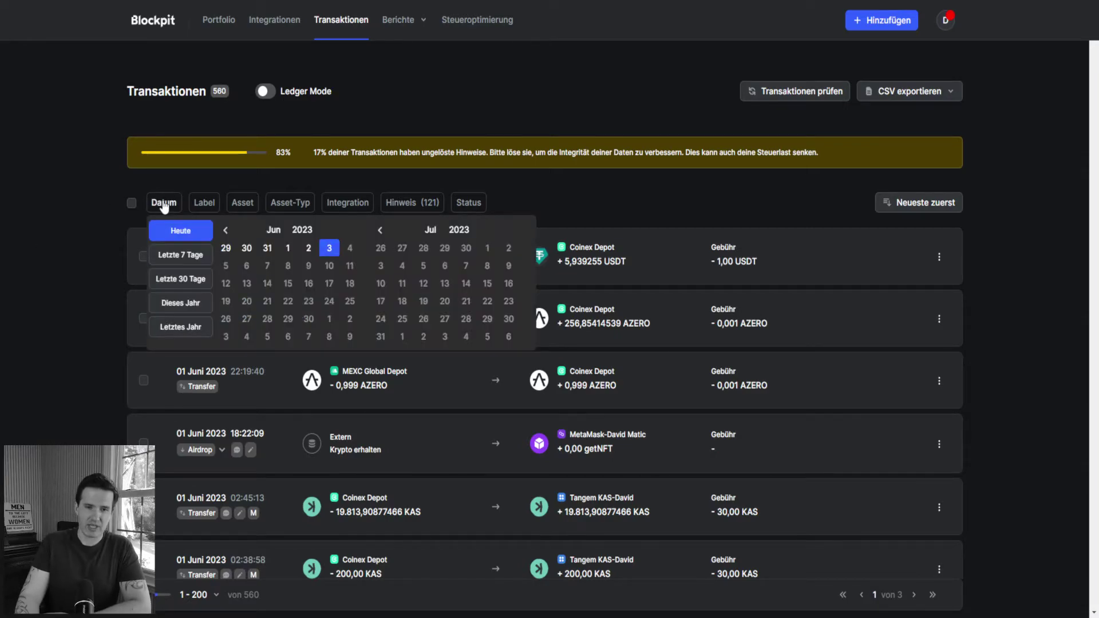
left_click(175, 330)
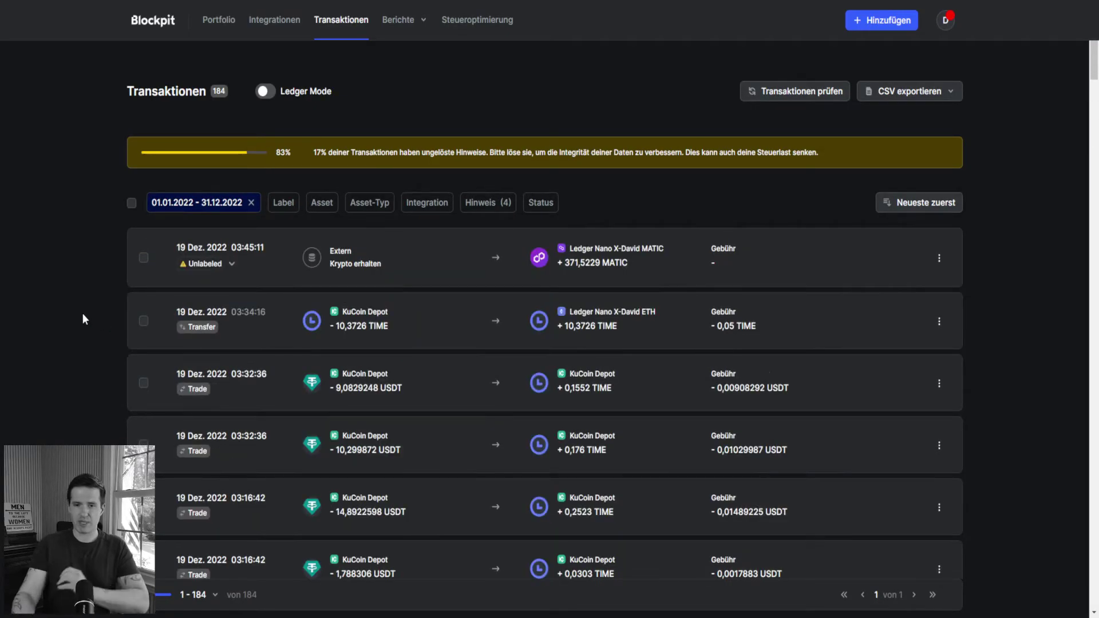
Exclude the unlabeled 05 Dez. 2022 receipt of 0,000001 XRP in XUMM from the transactions
scroll(94, 382, "down", 5)
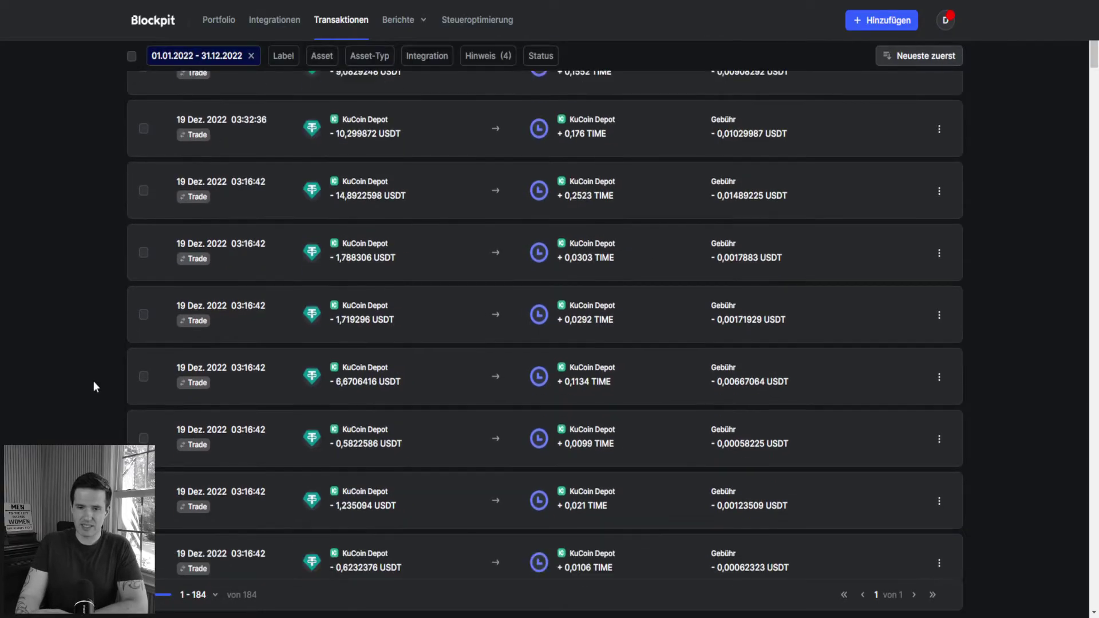
scroll(94, 383, "up", 5)
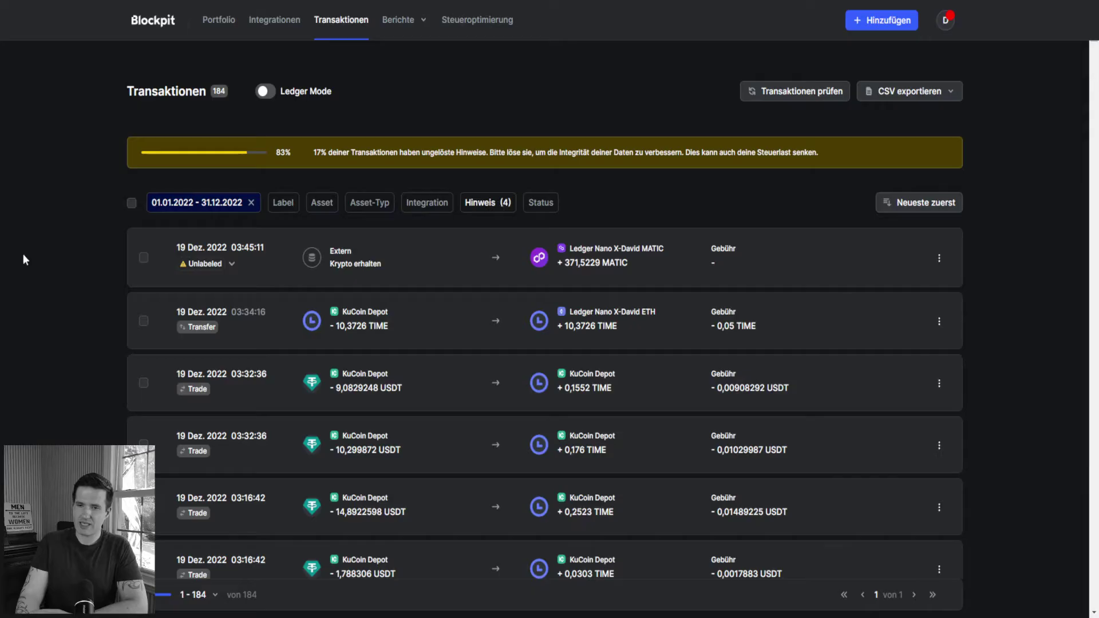
scroll(49, 299, "down", 15)
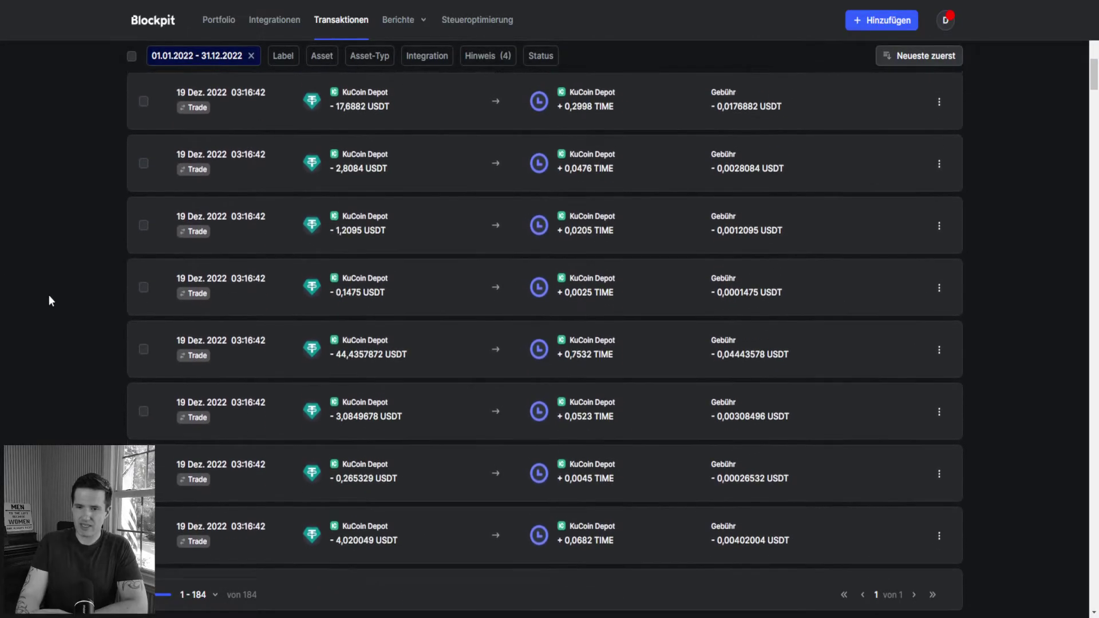
scroll(50, 297, "down", 12)
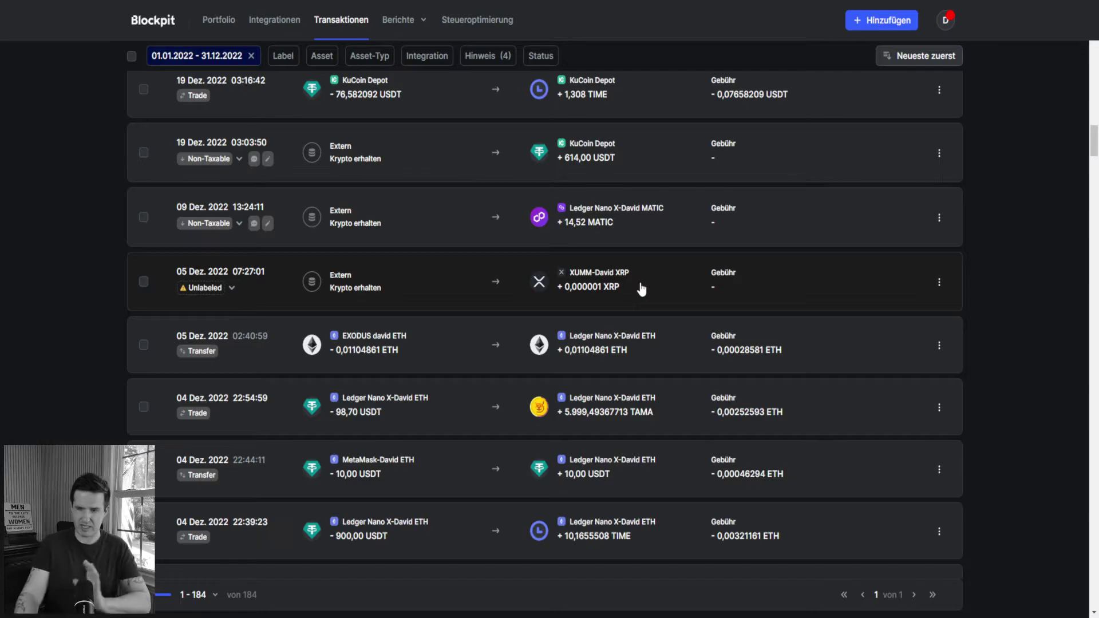
left_click(939, 283)
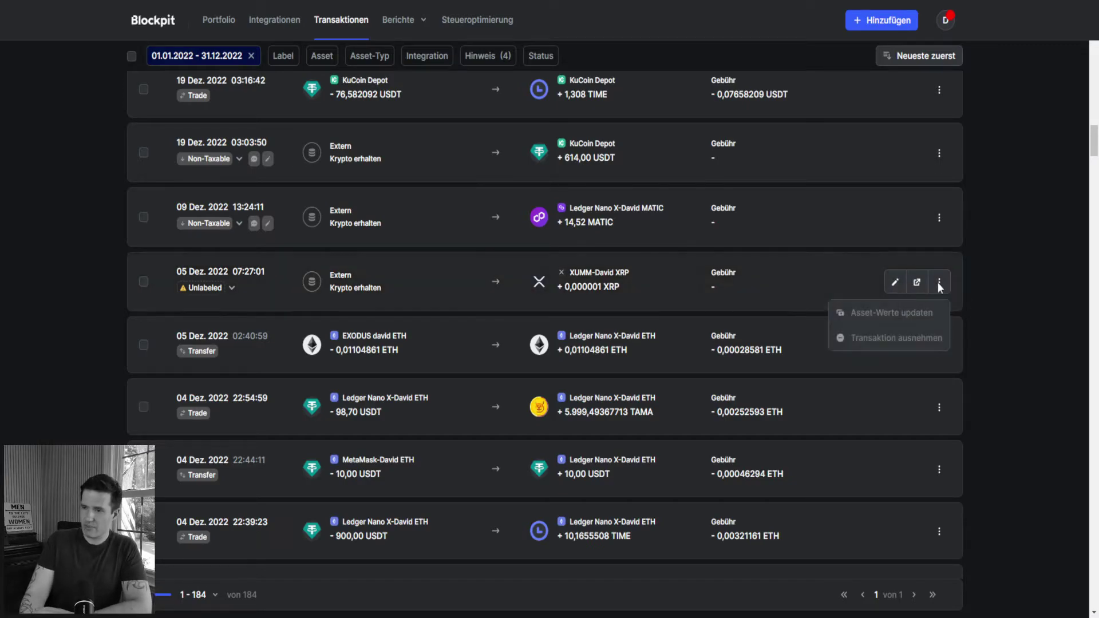
left_click(881, 339)
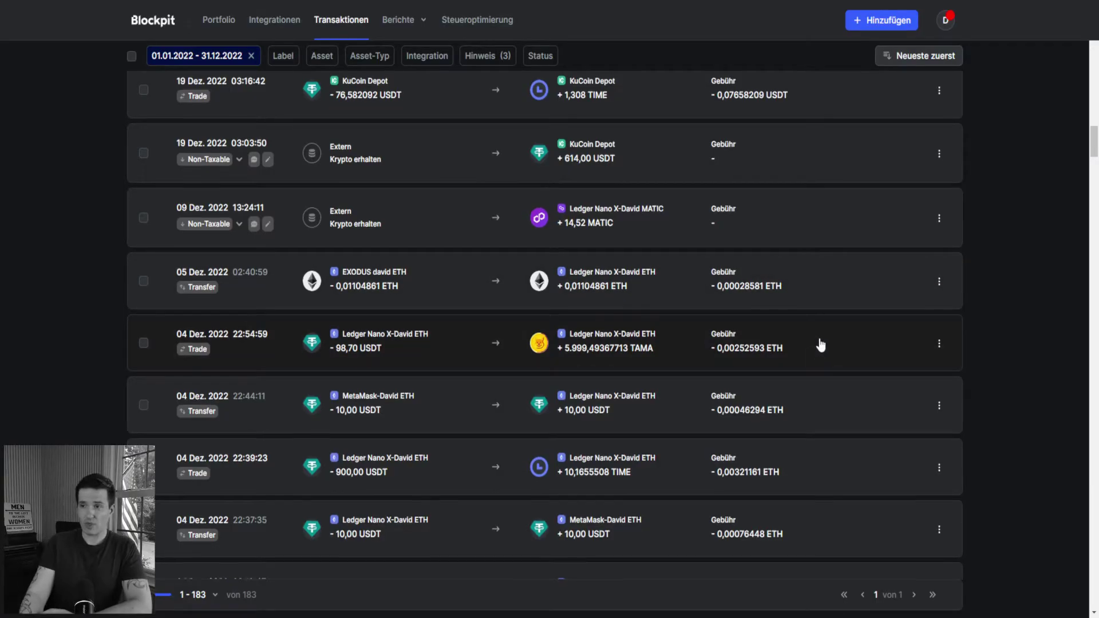
Filter the 2022 transactions by status Ausgenommen, view the additional options of the excluded 0,000001 XRP entry, and clear the status filter
scroll(802, 332, "up", 10)
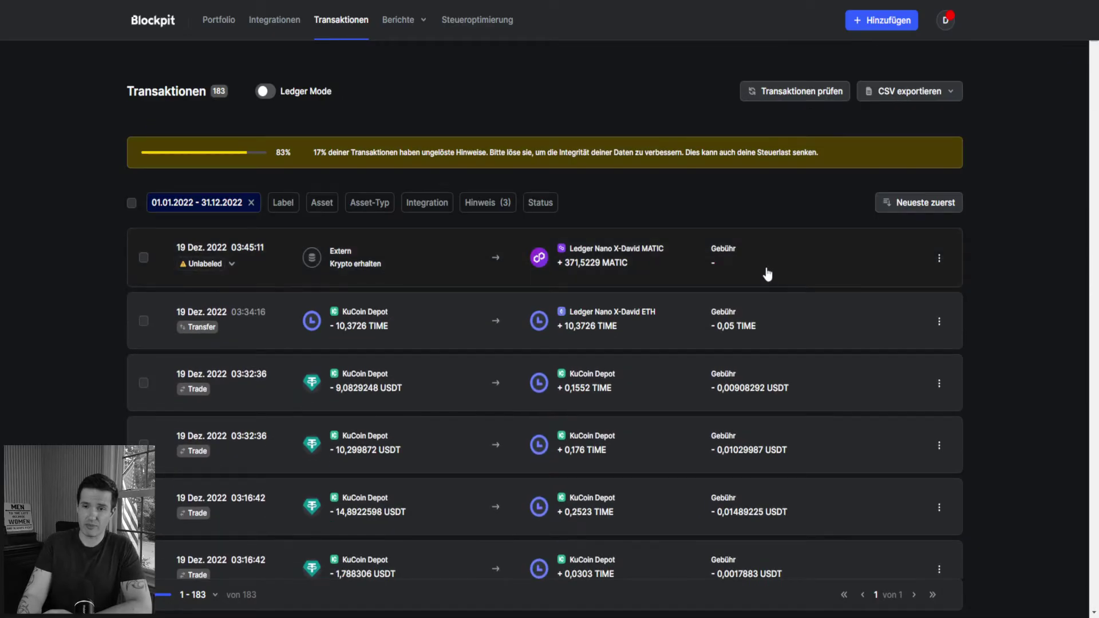
left_click(542, 204)
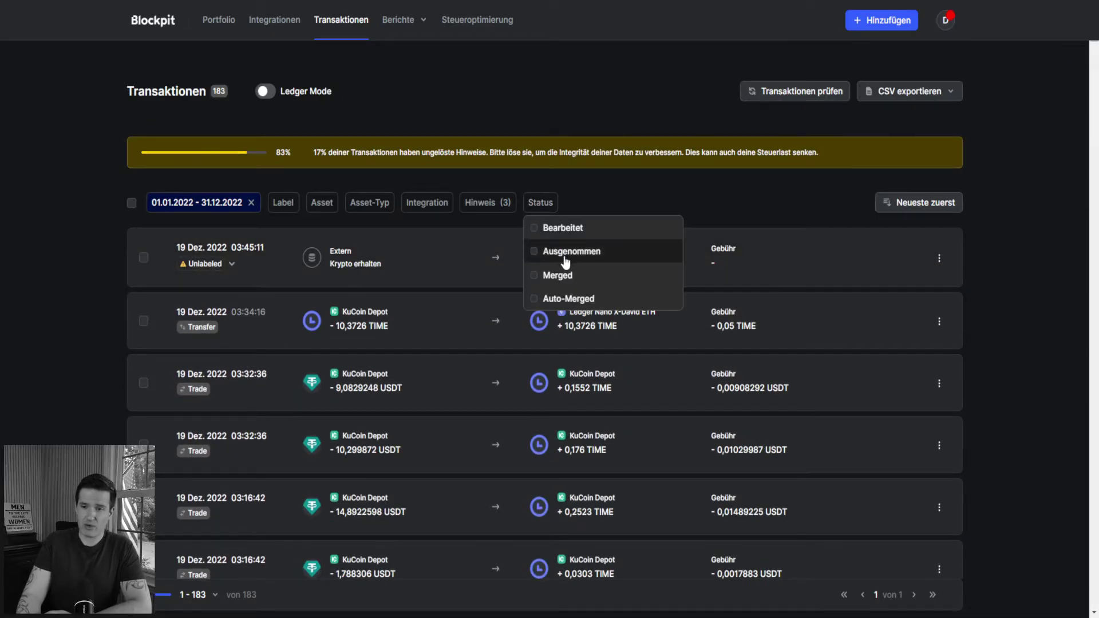
left_click(538, 253)
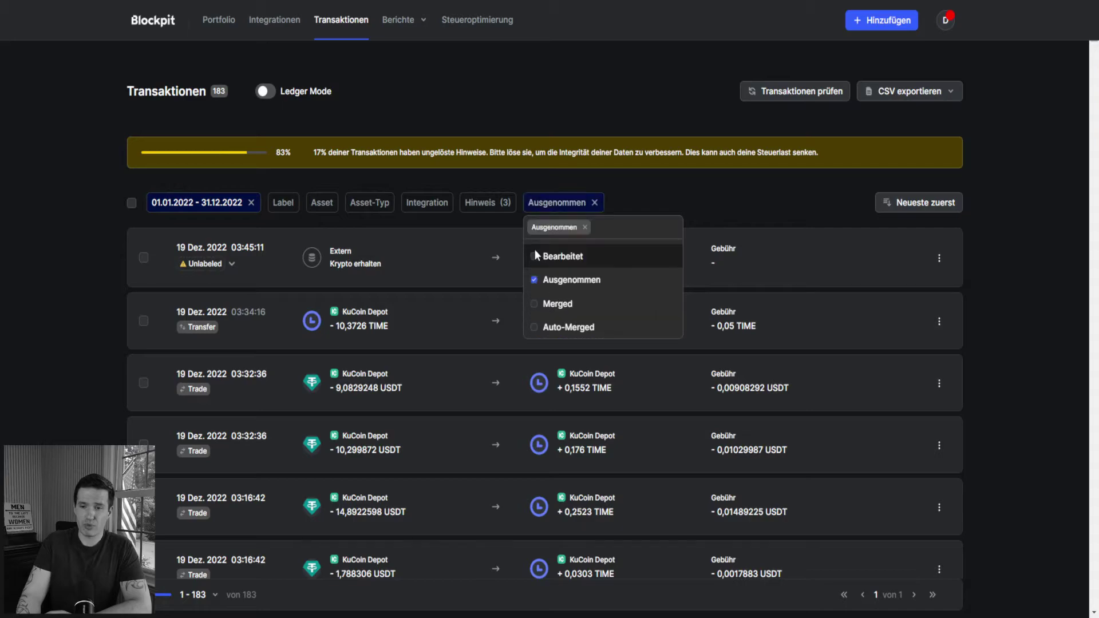
scroll(715, 342, "down", 10)
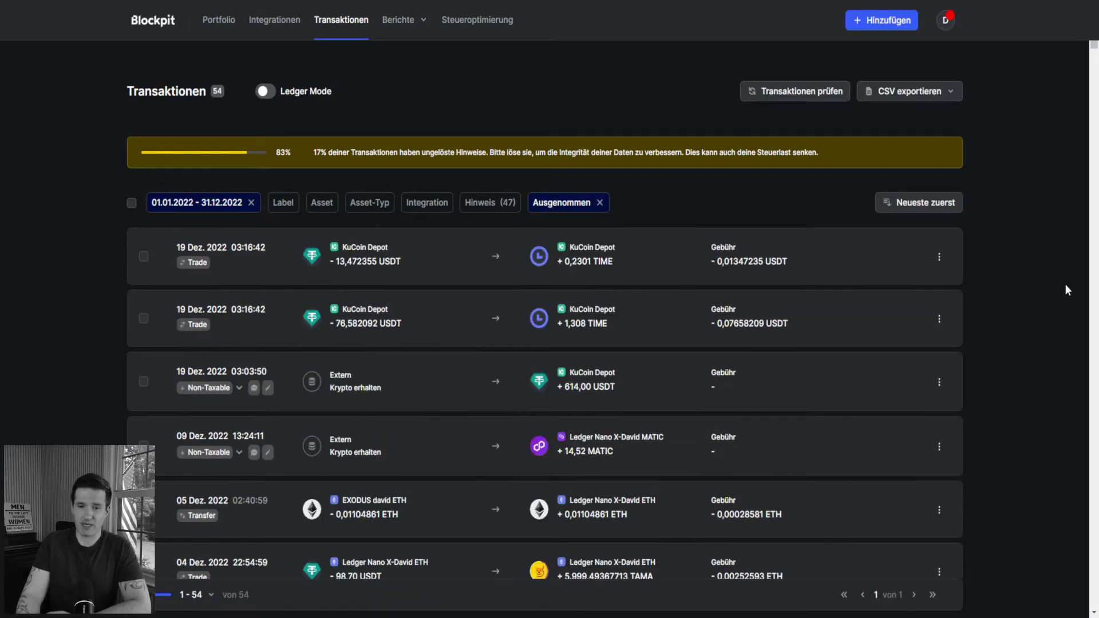
scroll(641, 369, "down", 1)
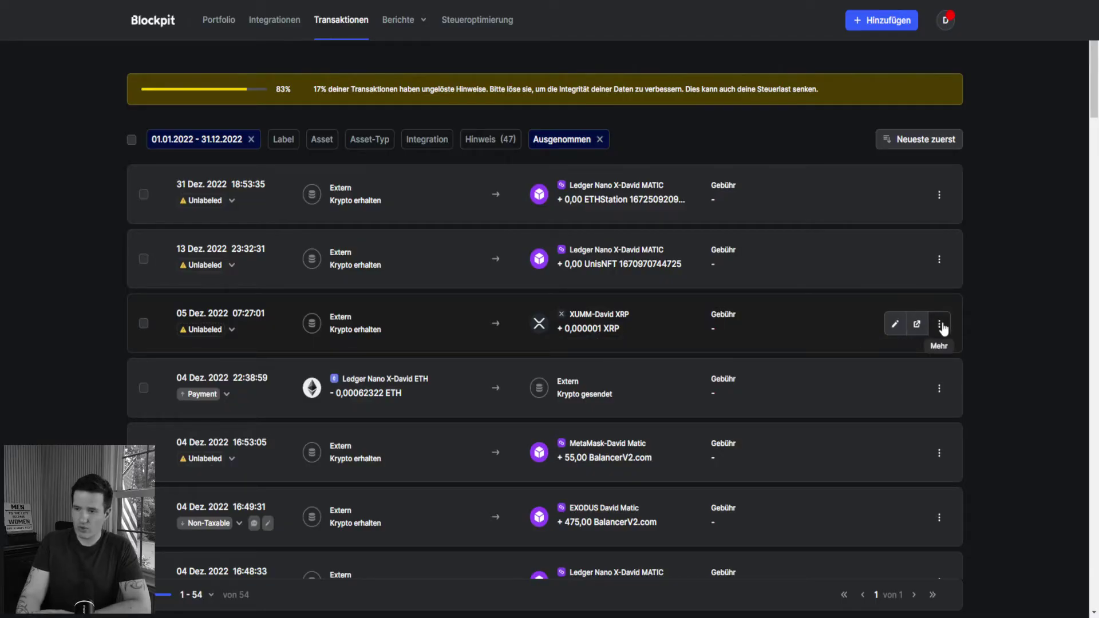
left_click(939, 324)
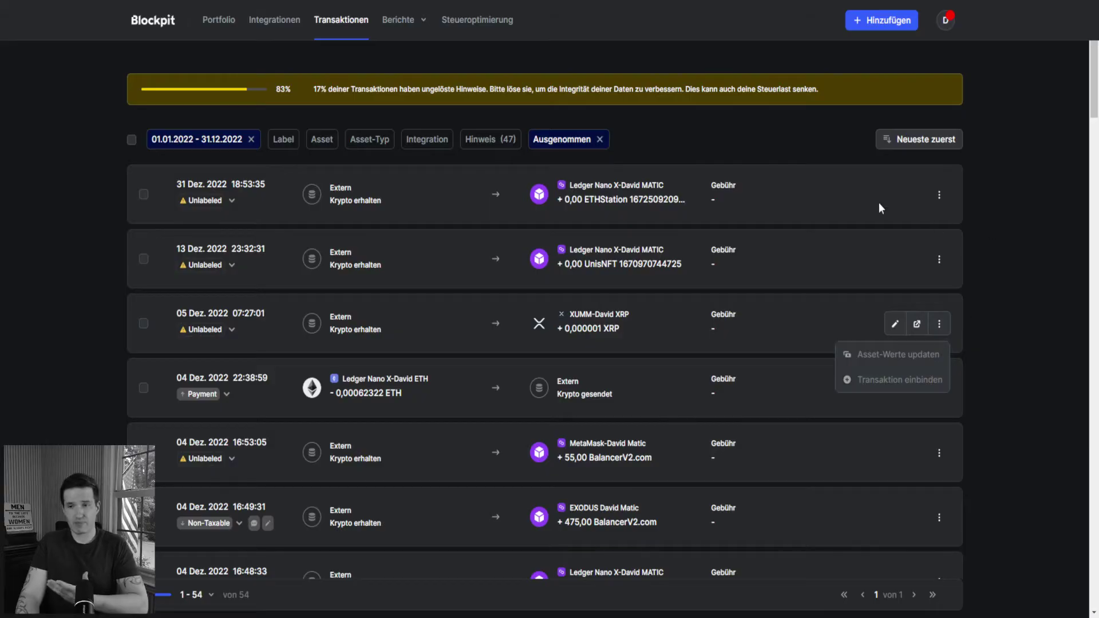
left_click(600, 139)
left_click(600, 139)
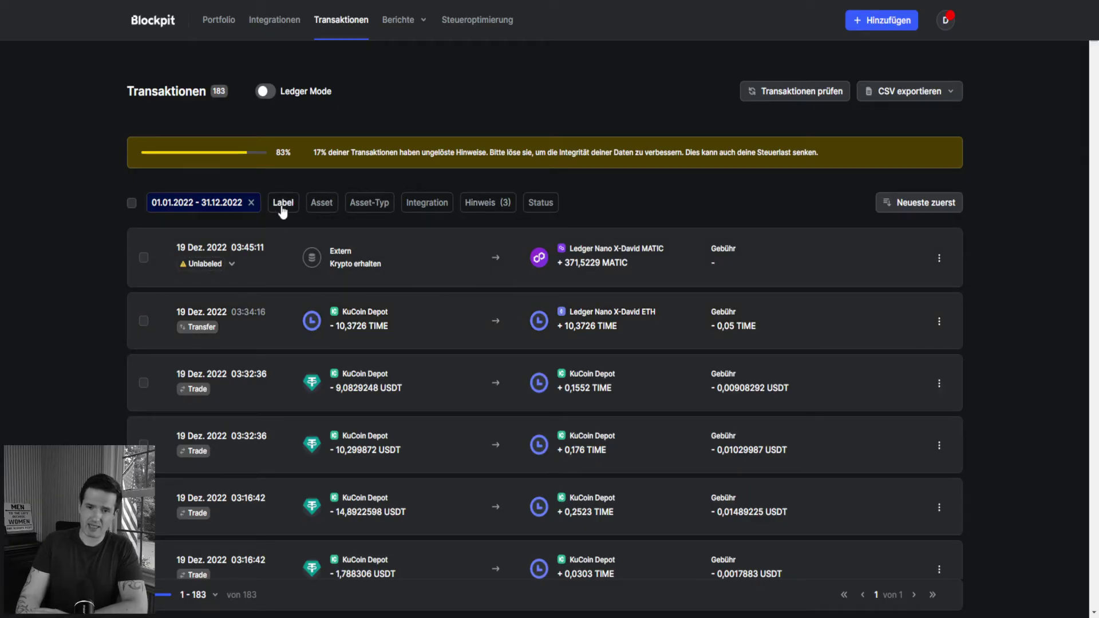
Search the asset filter for "sol" and limit the 2022 transactions to Solana (SOL)
left_click(318, 207)
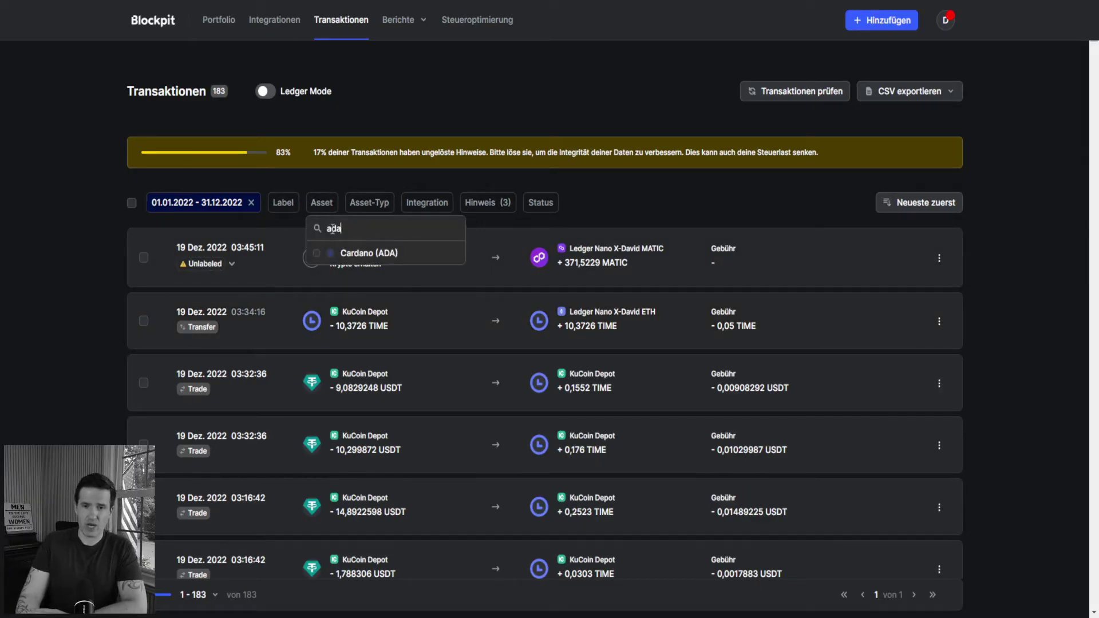
double_click(333, 228)
key("BackSpace")
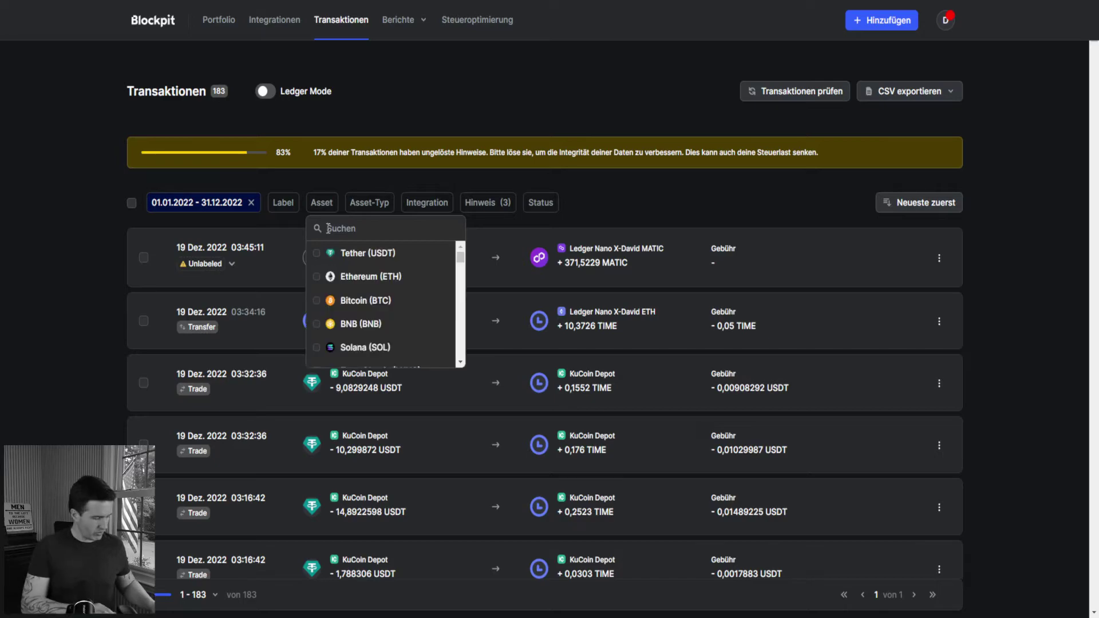
type("sol")
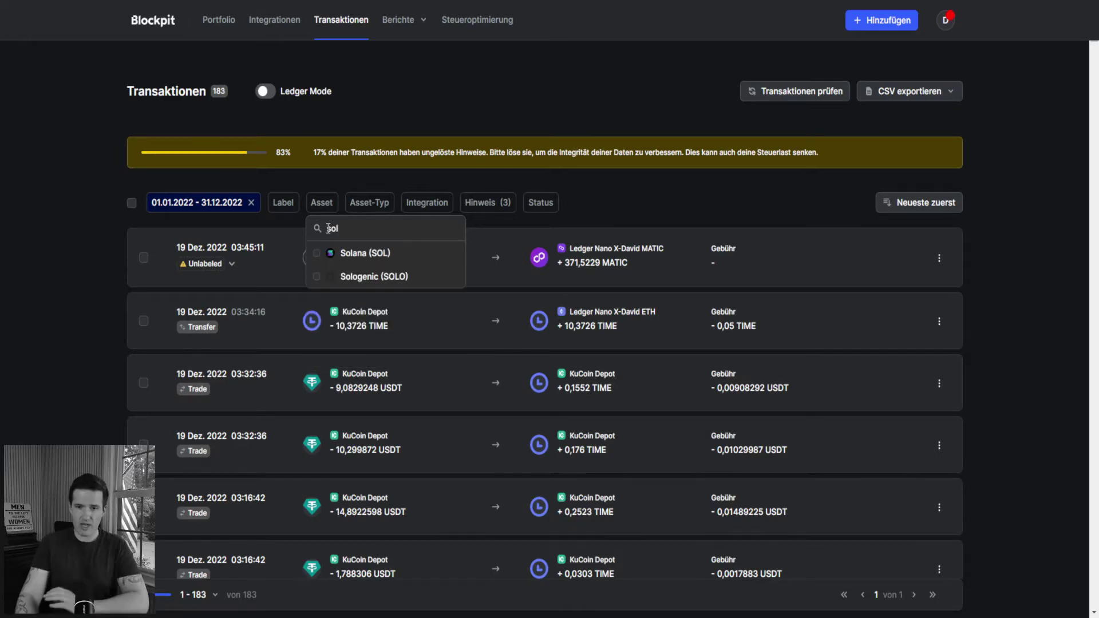
left_click(349, 254)
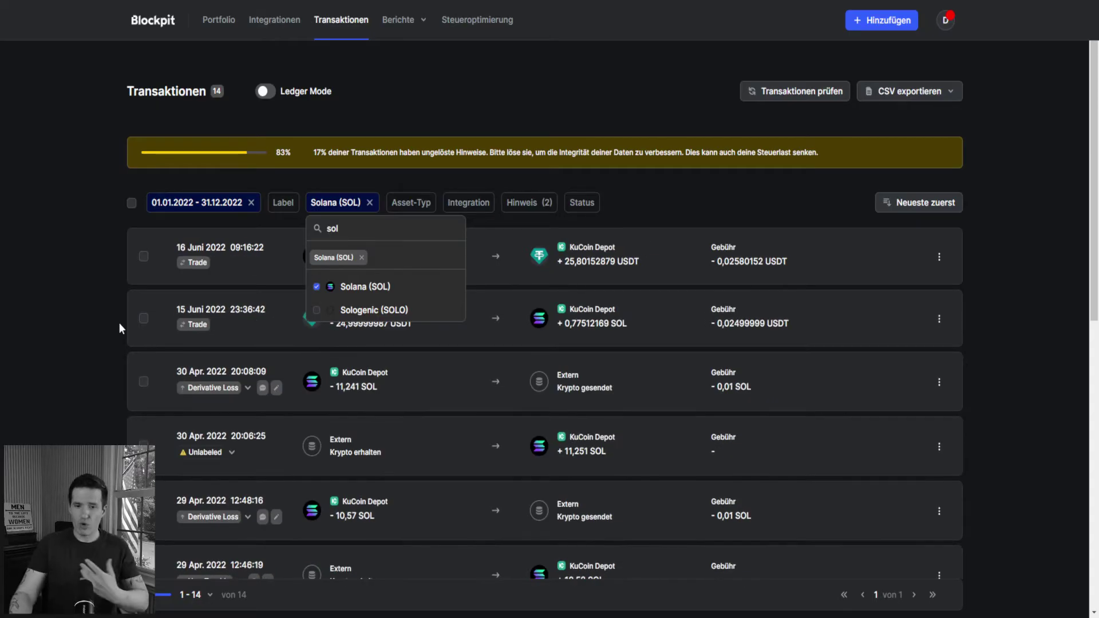
left_click(93, 338)
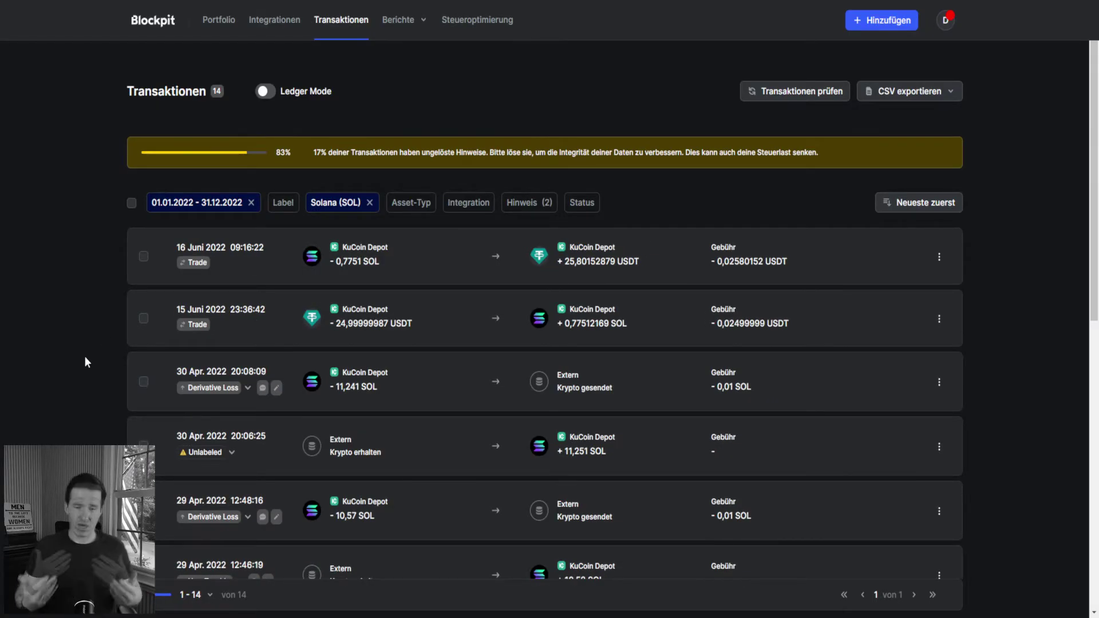
Edit the unlabeled 30 Apr. 2022 receipt of 11,251 SOL and set its transaction label to Non-Taxable
scroll(108, 359, "down", 2)
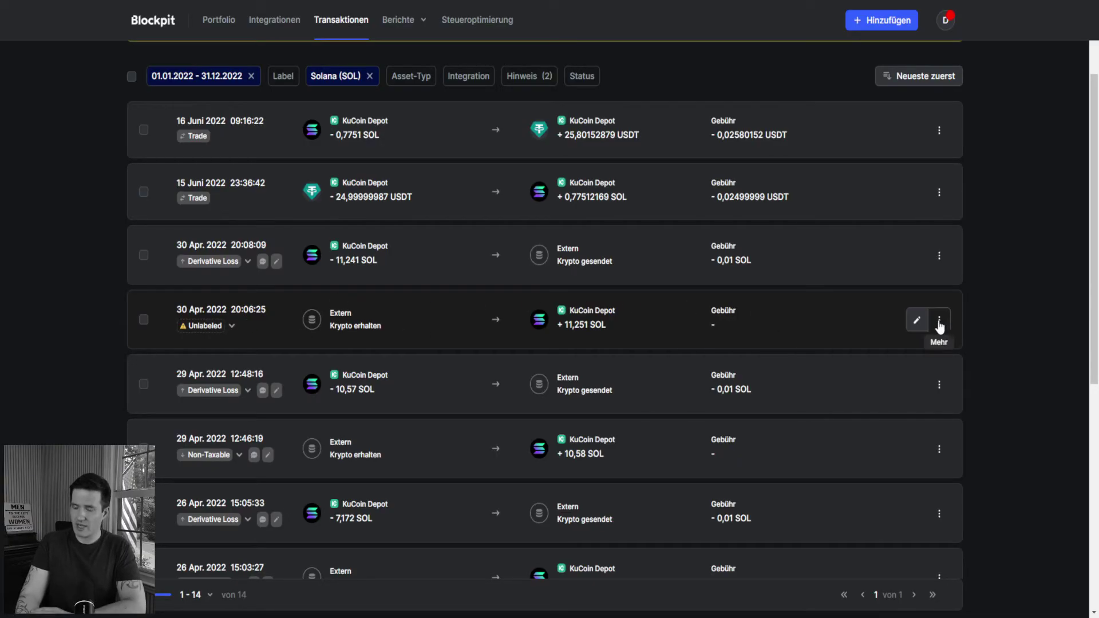
left_click(917, 320)
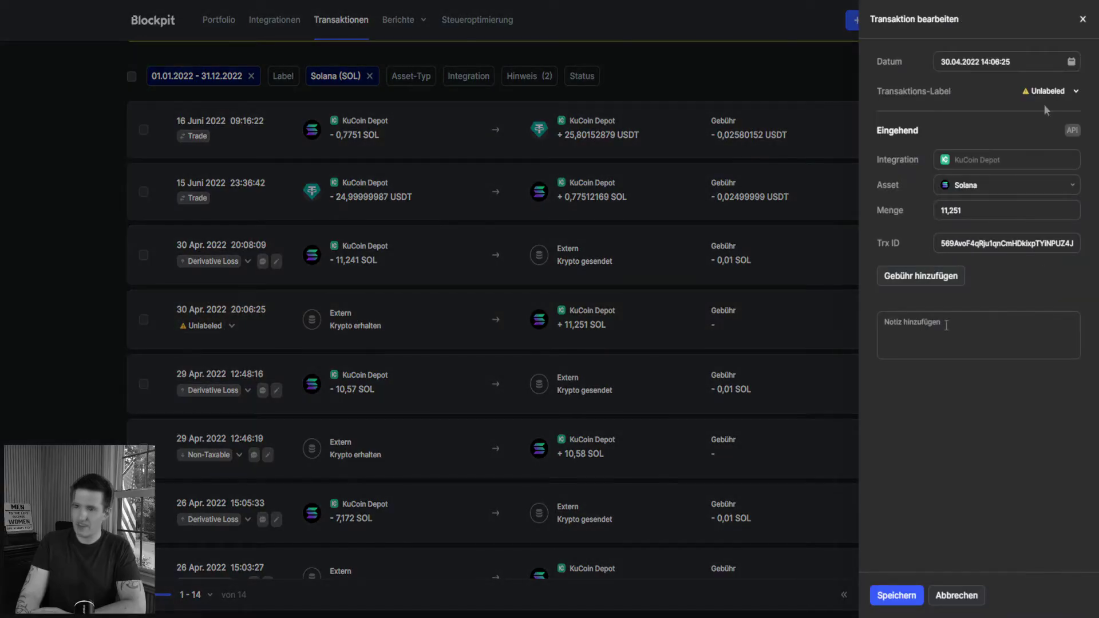
left_click(1075, 93)
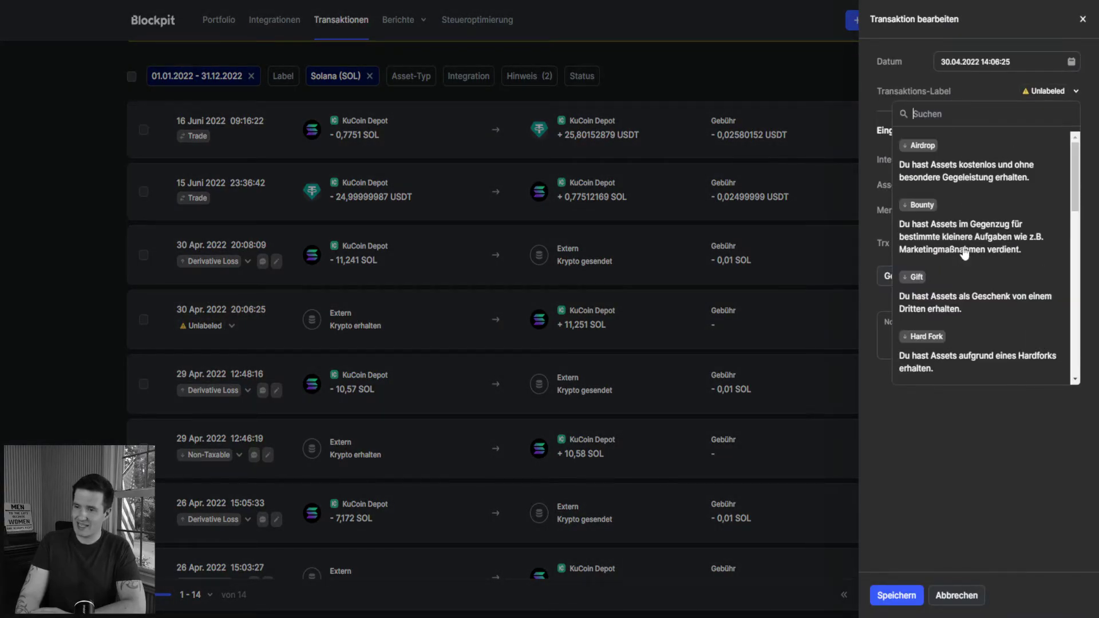
scroll(968, 186, "down", 2)
scroll(967, 186, "down", 3)
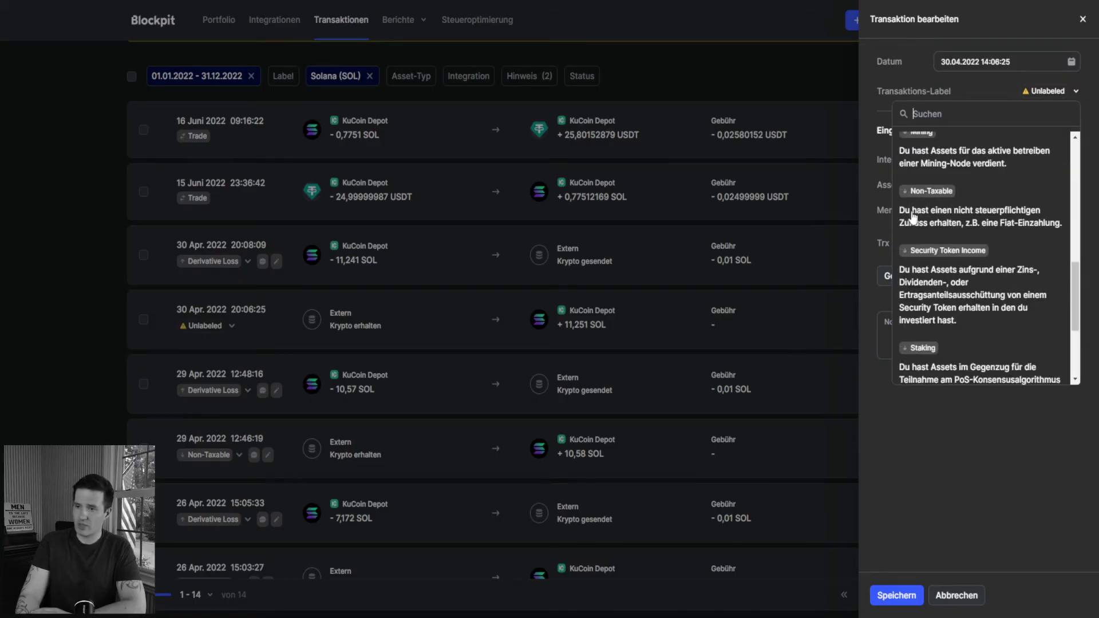
left_click(968, 222)
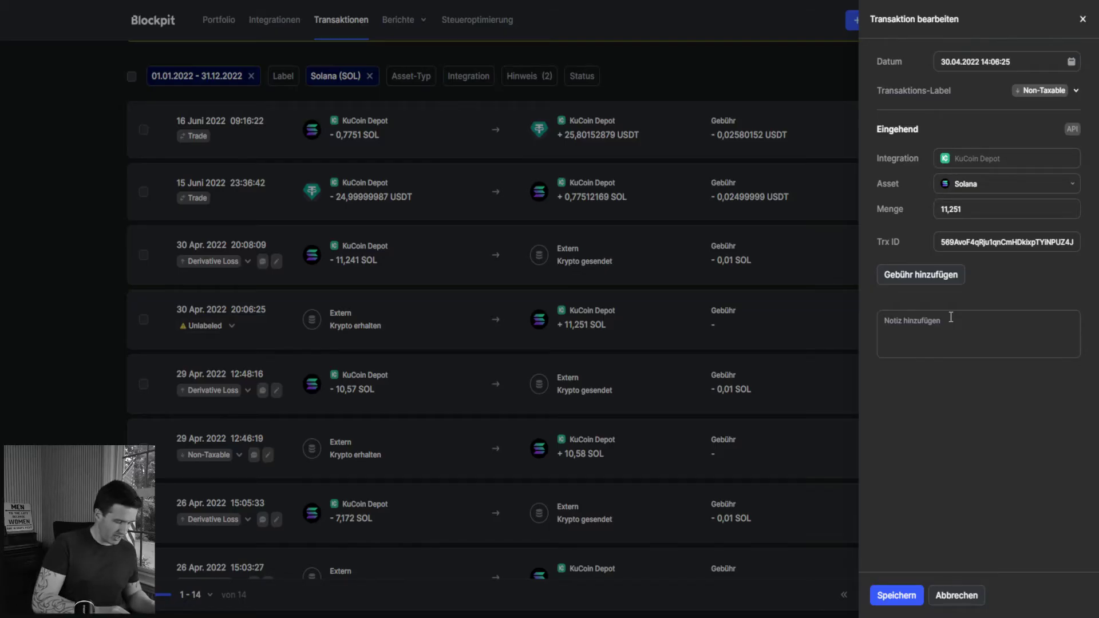
Add the note "Kauf von Kryptos mit Fiat (€ Banküberweisung)" to the 11,251 SOL receipt and save the transaction
type("Kauf vo")
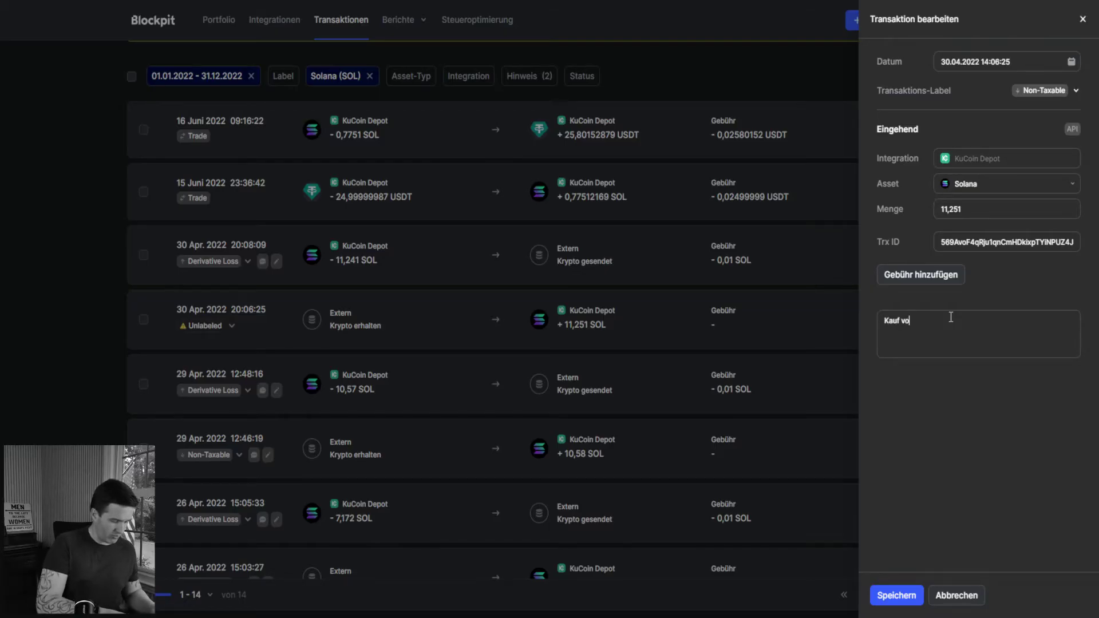
type("n Kryptos")
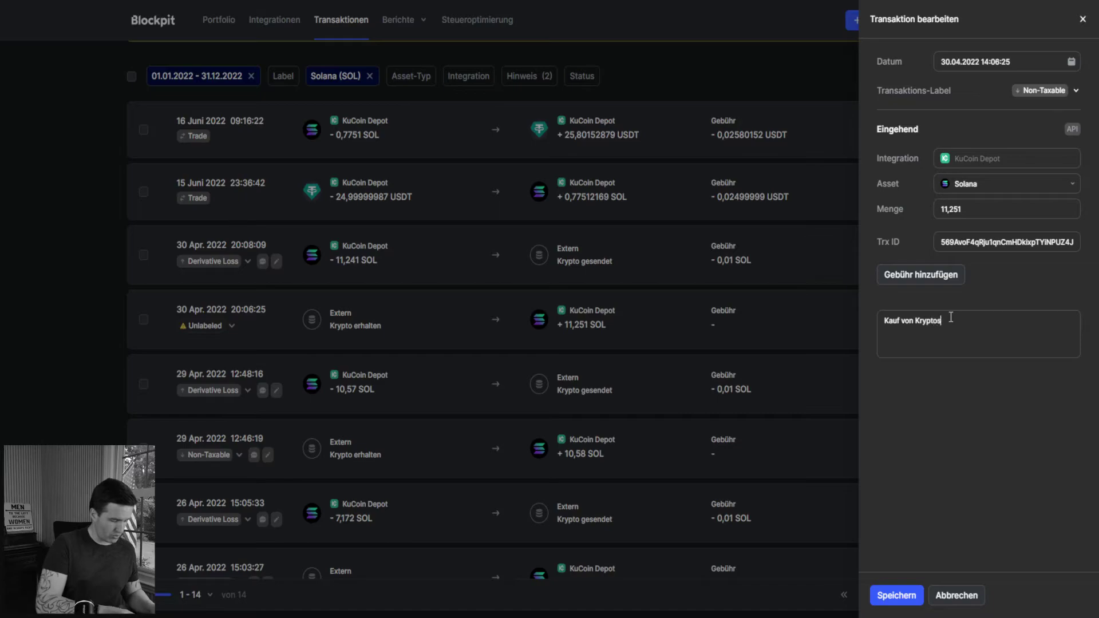
type(" mit Fiat")
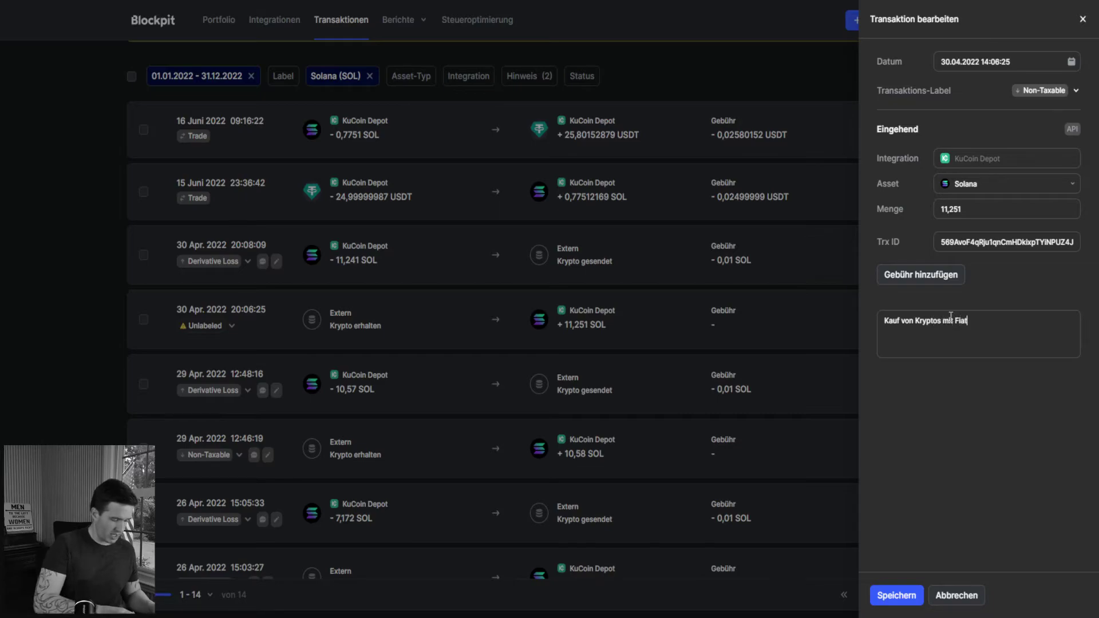
type(" (€ Ba")
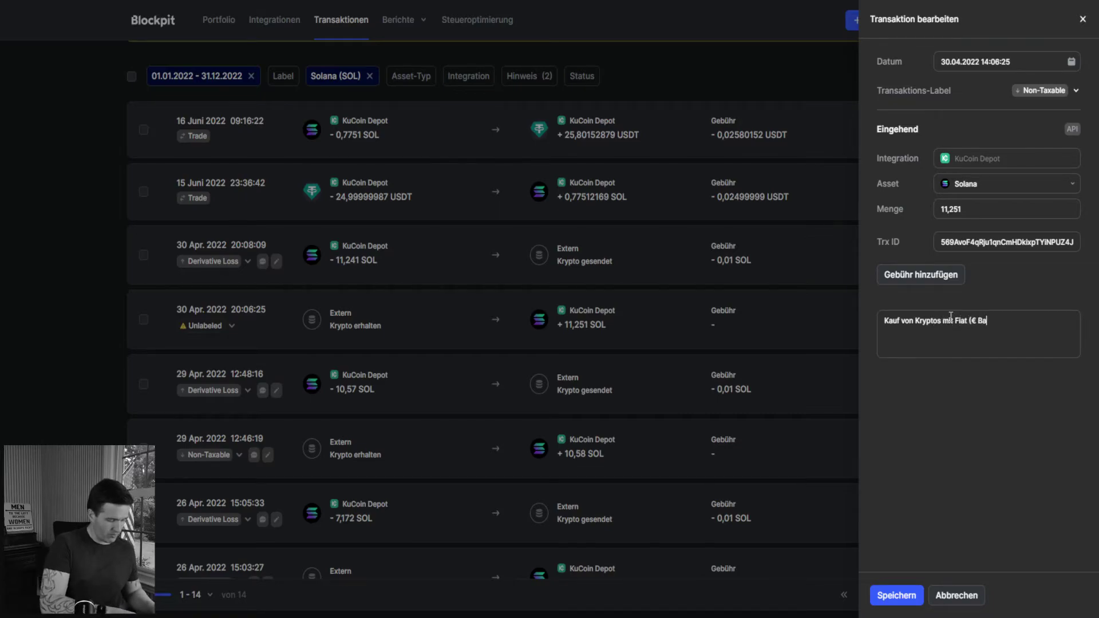
type("nküberweisung)")
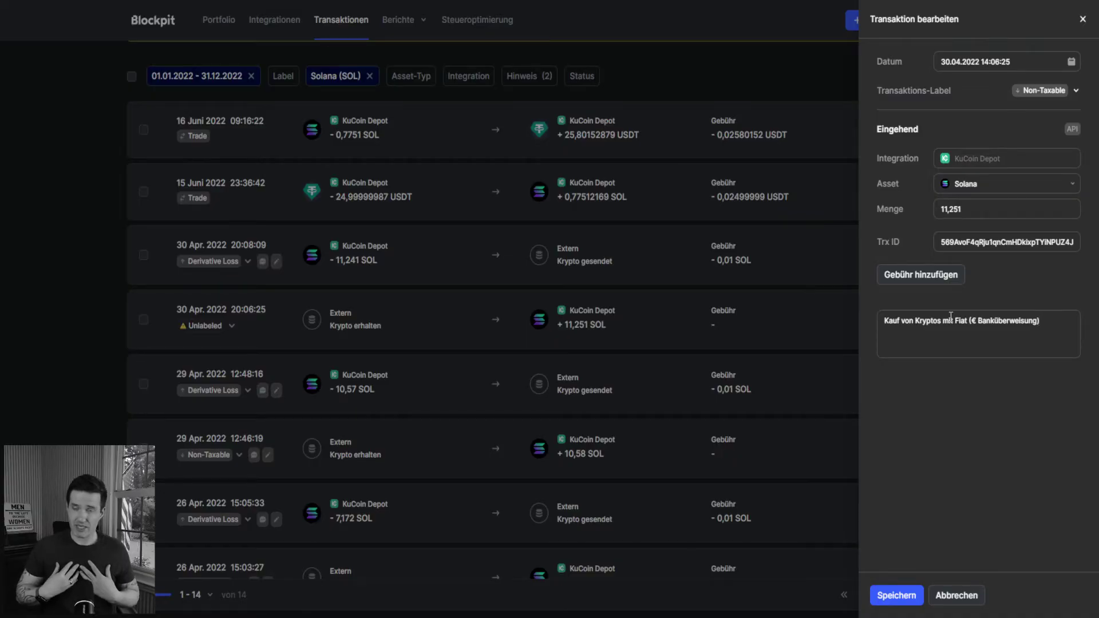
left_click(896, 596)
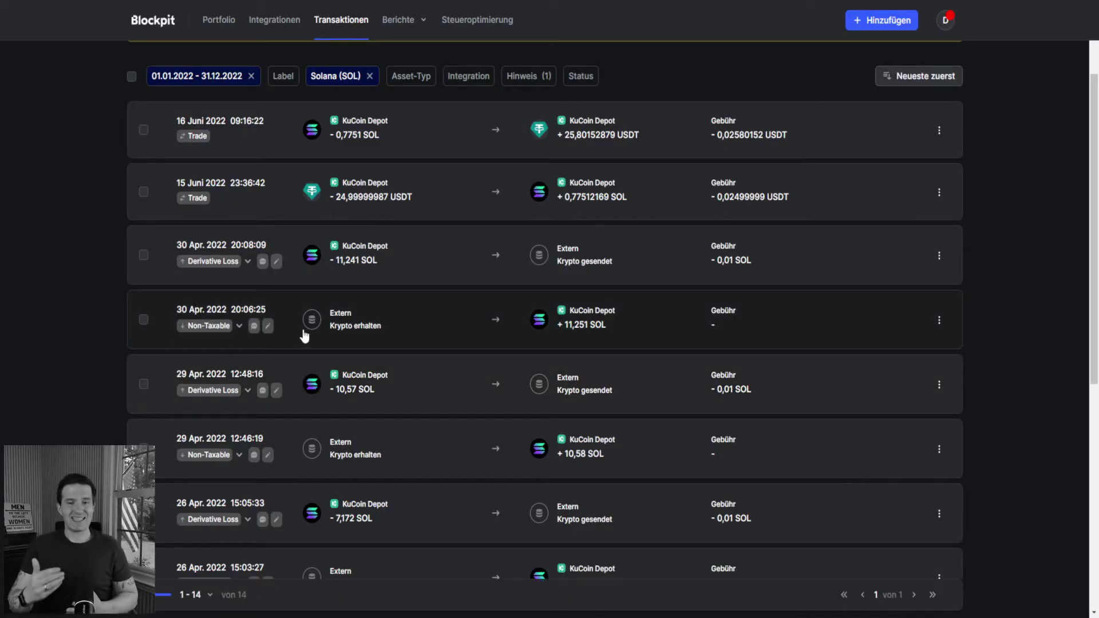
Edit the unlabeled 24 Apr. 2022 withdrawal of 29,40 SOL and set its transaction label to Derivative Loss
scroll(332, 336, "down", 6)
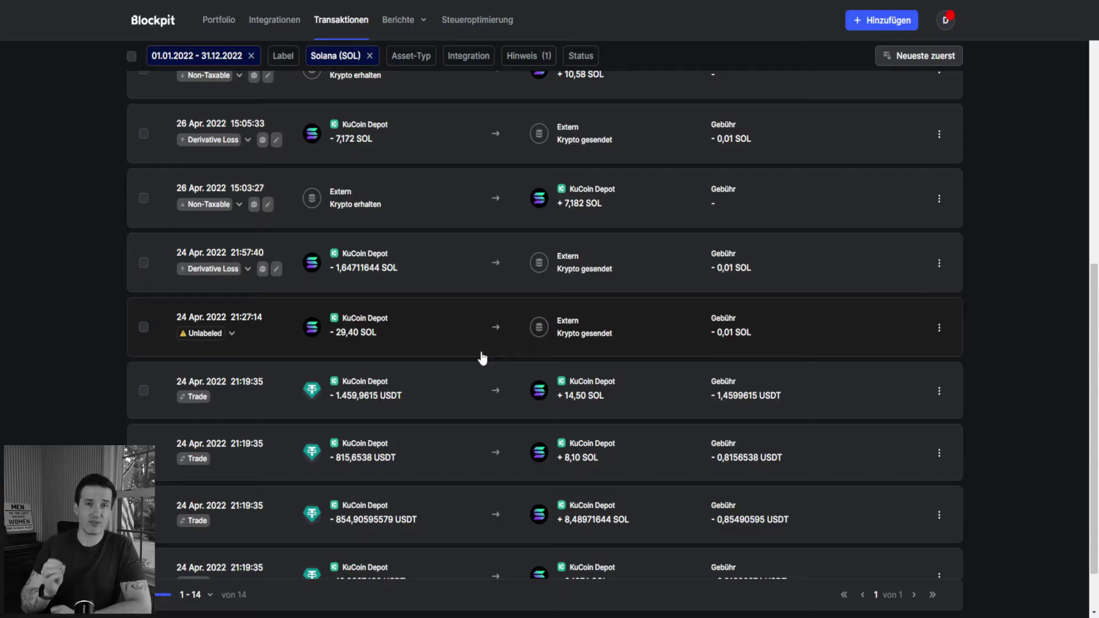
mouse_move(919, 332)
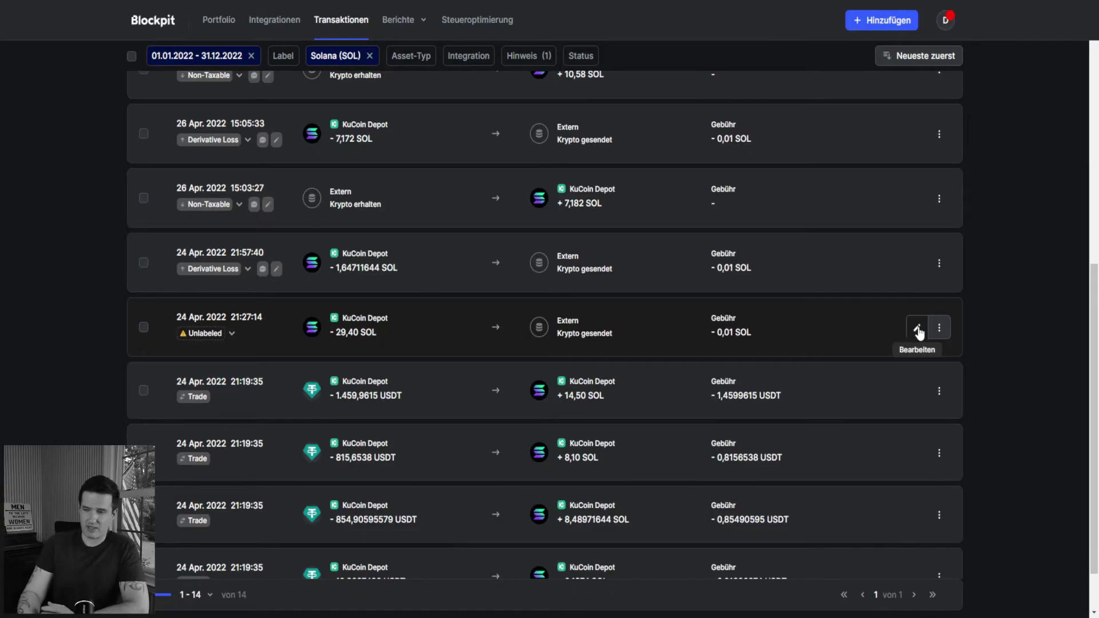
left_click(918, 329)
left_click(978, 91)
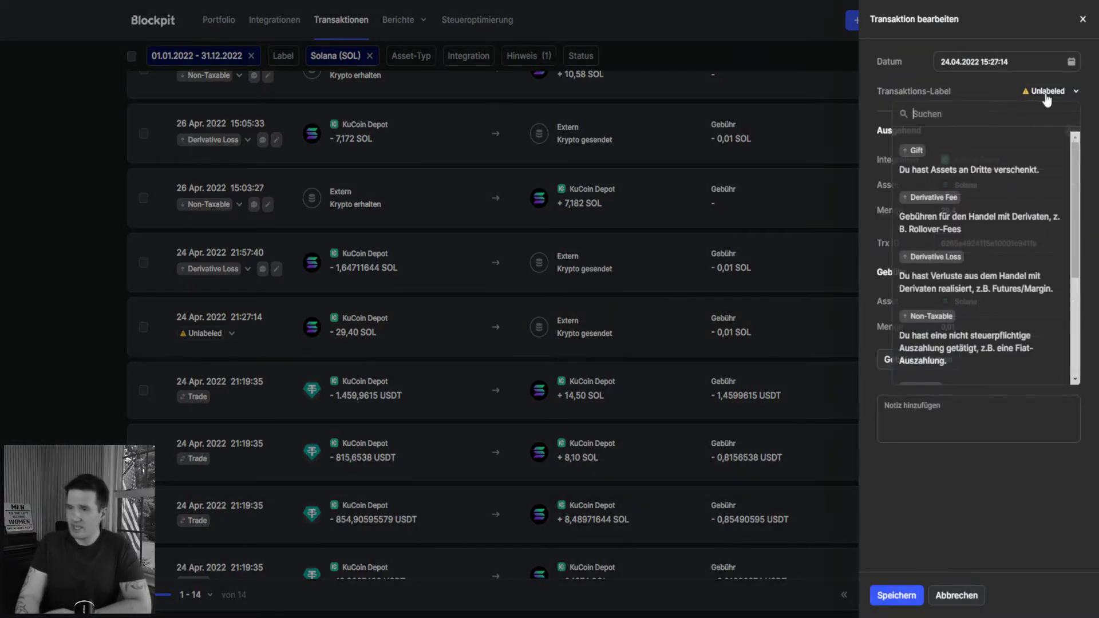
scroll(987, 251, "down", 3)
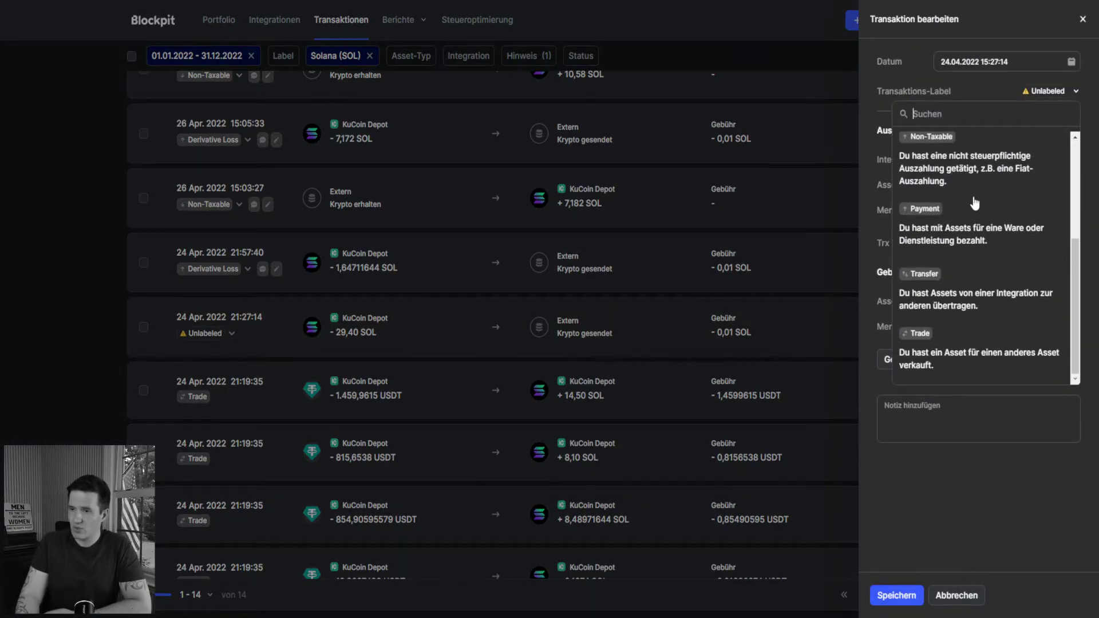
scroll(987, 259, "up", 3)
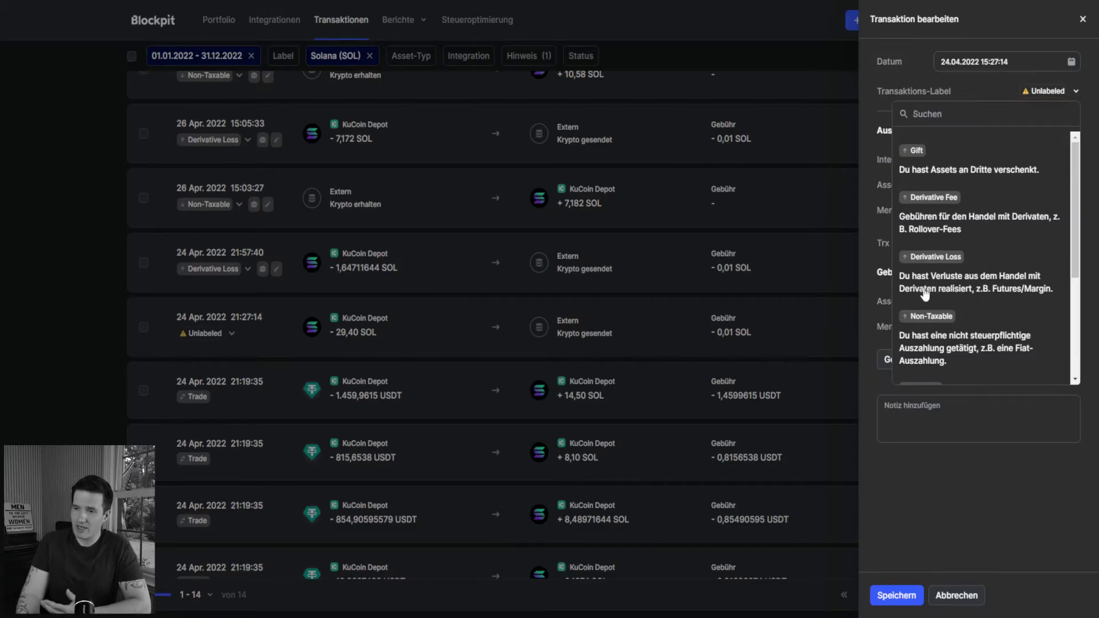
left_click(949, 289)
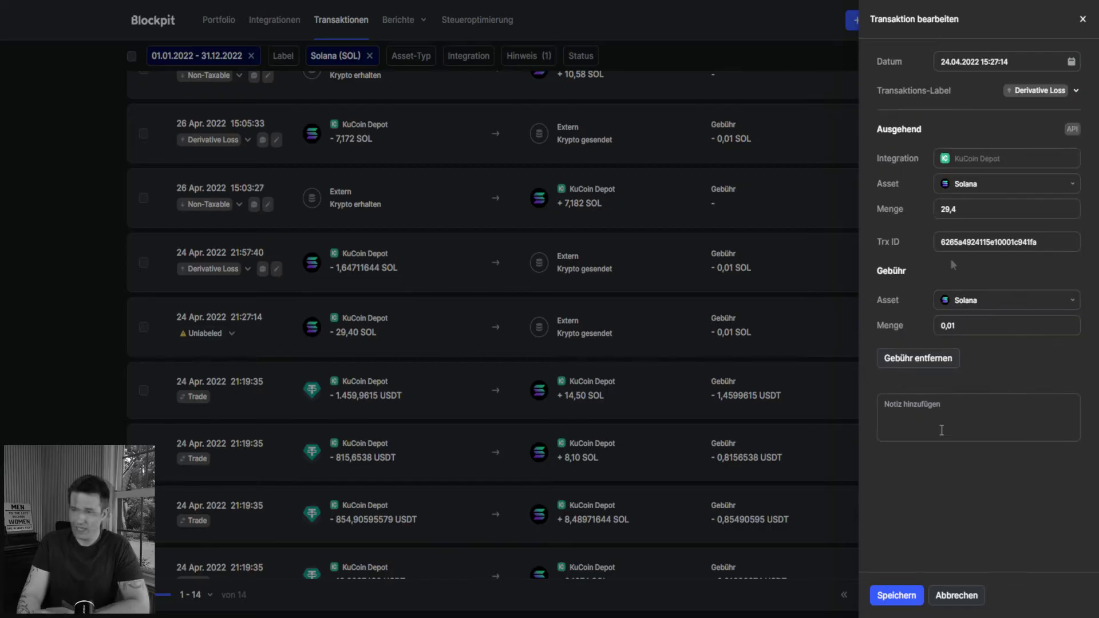
Add the note "STEPN Verlust" to the 29,40 SOL withdrawal and save the transaction
left_click(934, 410)
type("STEP")
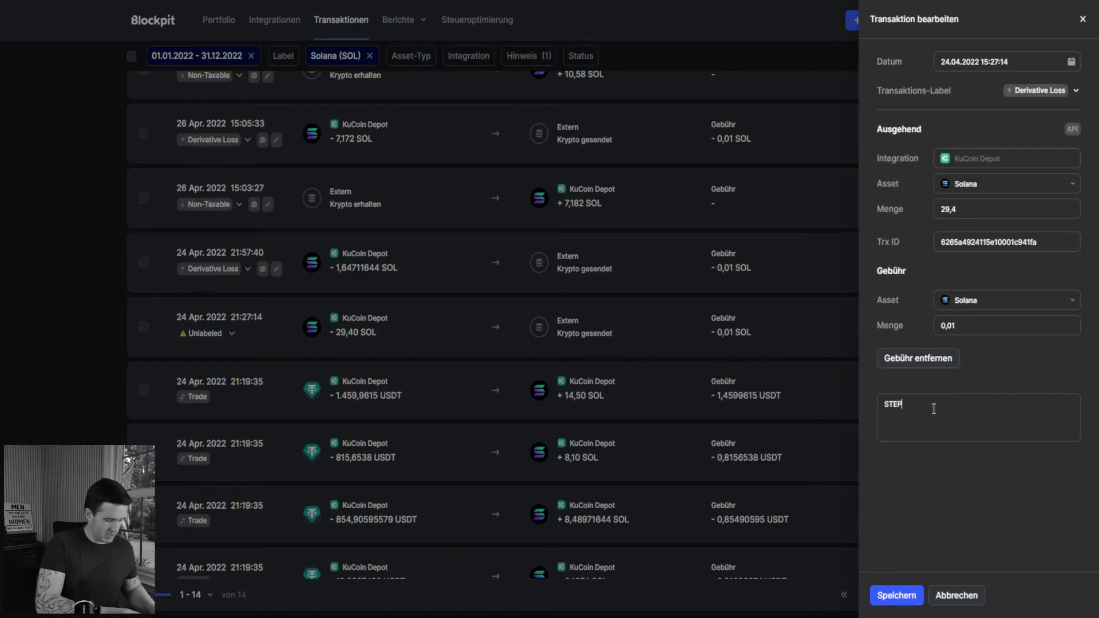
type("N Verlust")
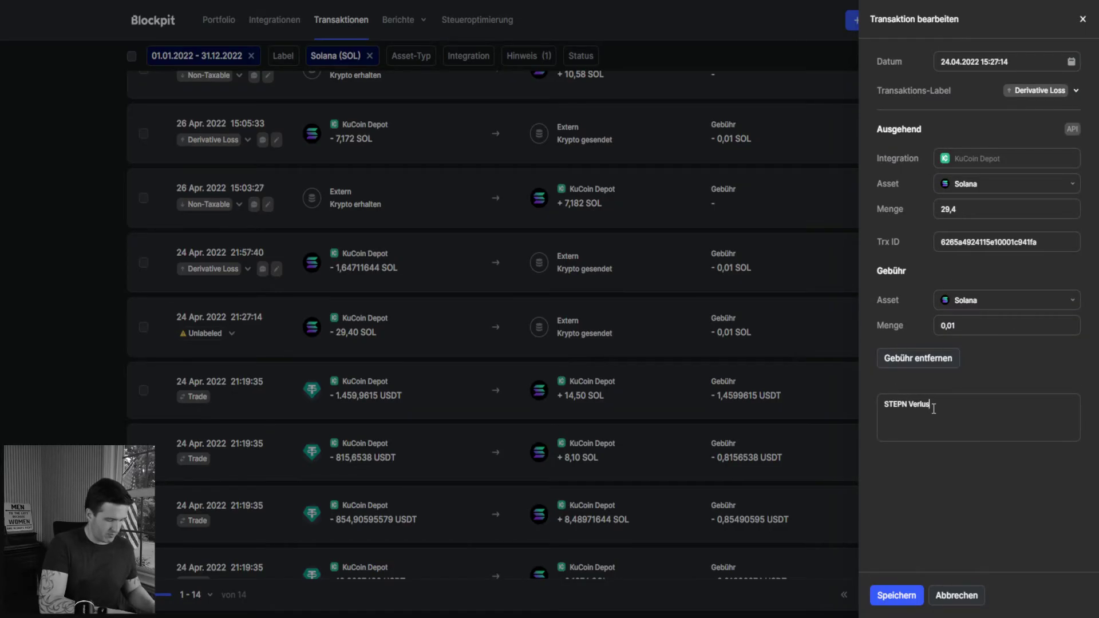
left_click(885, 596)
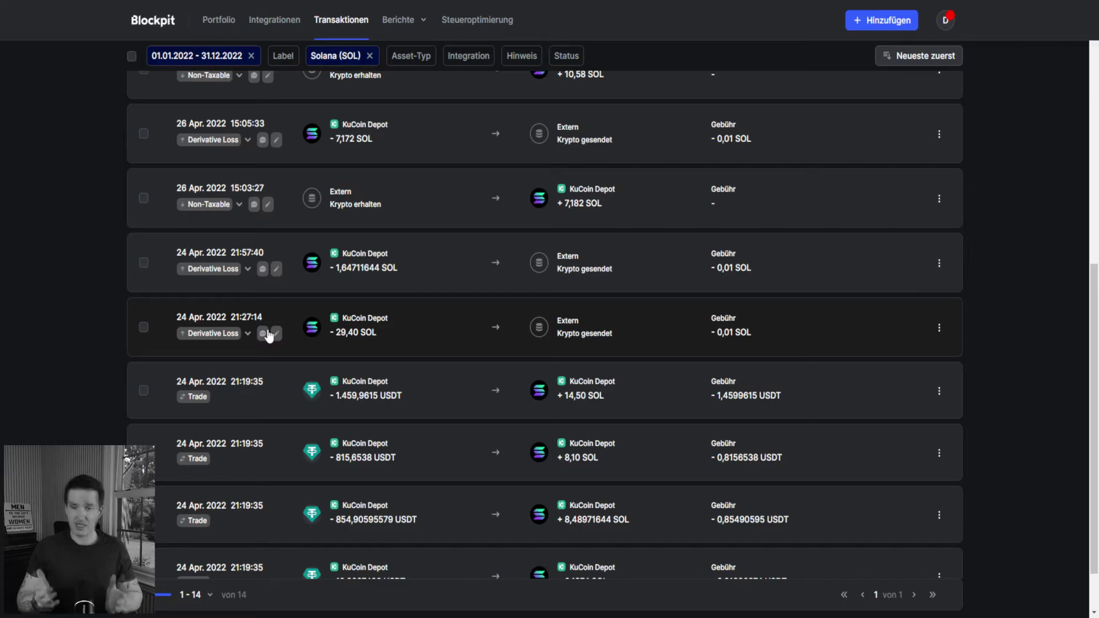
scroll(429, 314, "up", 4)
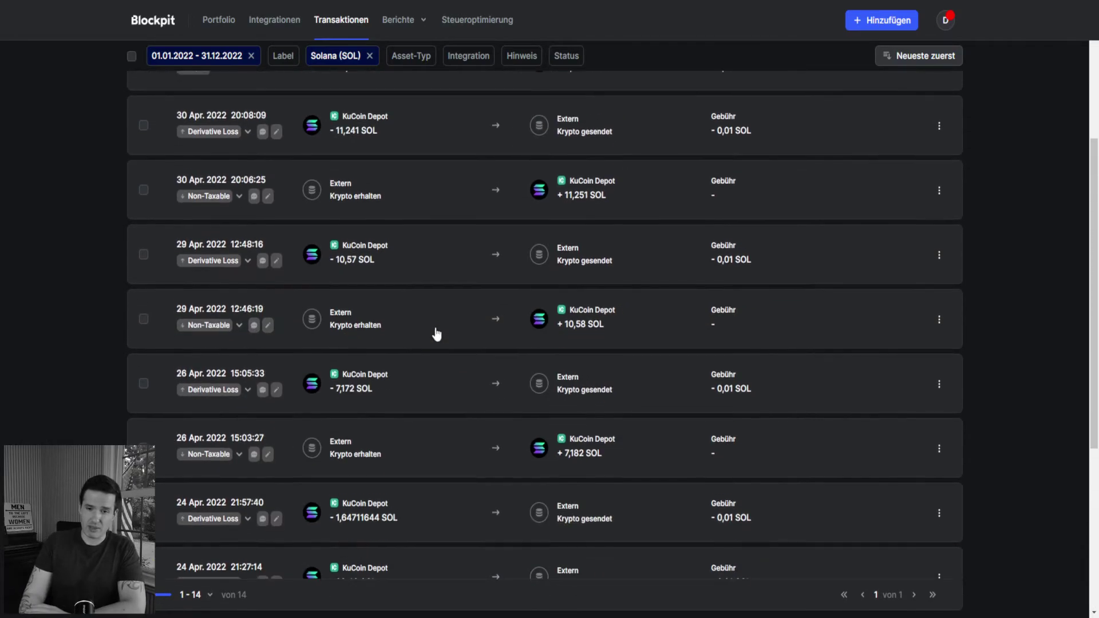
scroll(437, 333, "up", 4)
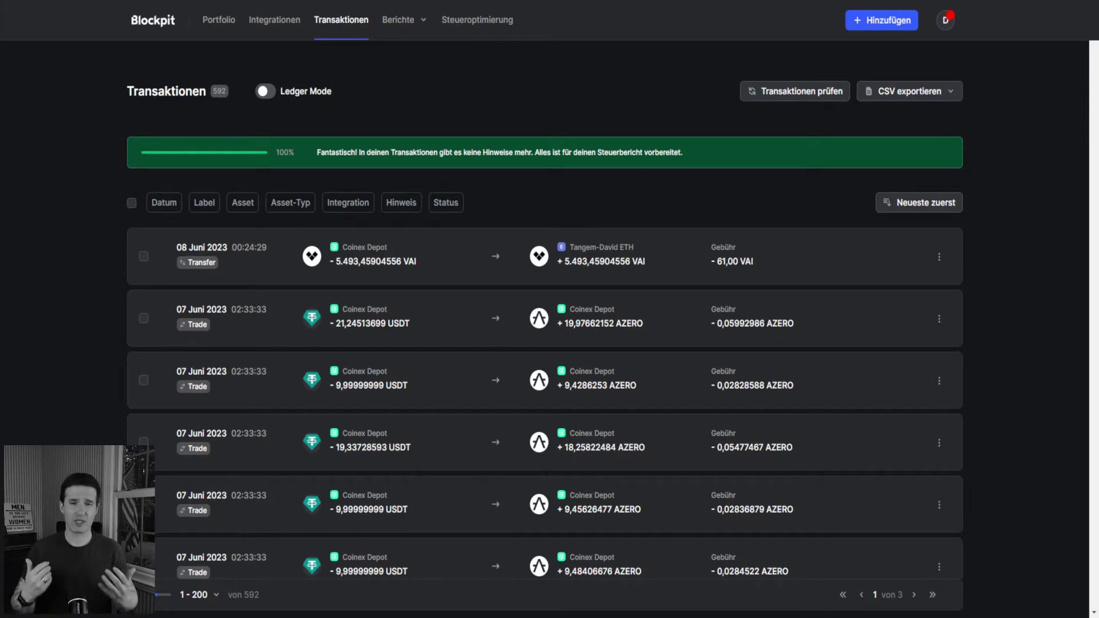
View the manual option for adding an integration and close the dialog without adding one
left_click(864, 24)
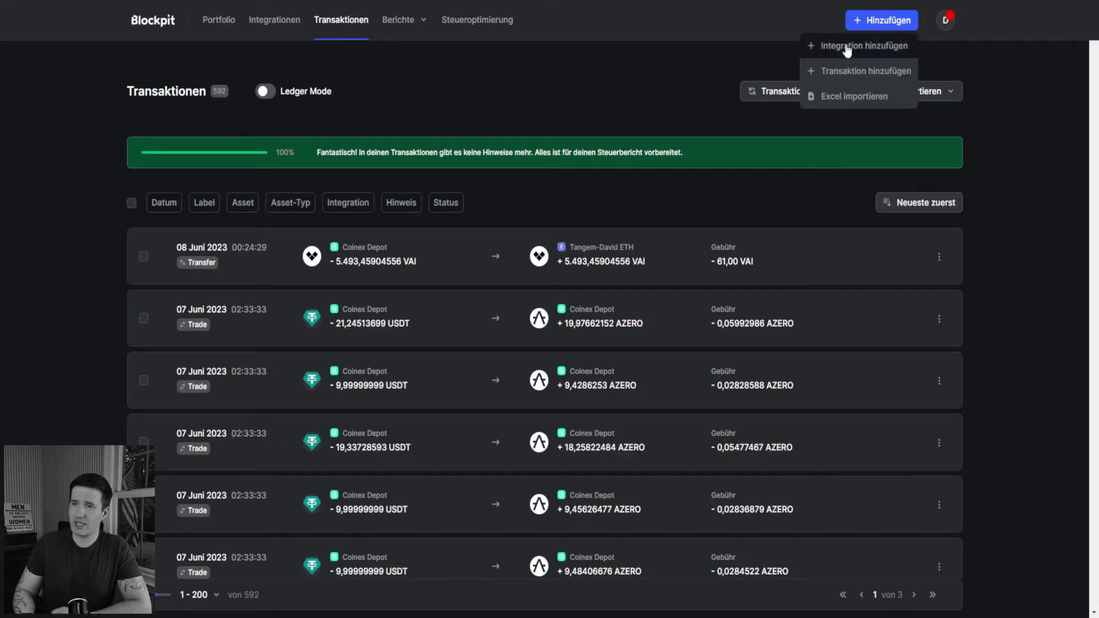
left_click(846, 46)
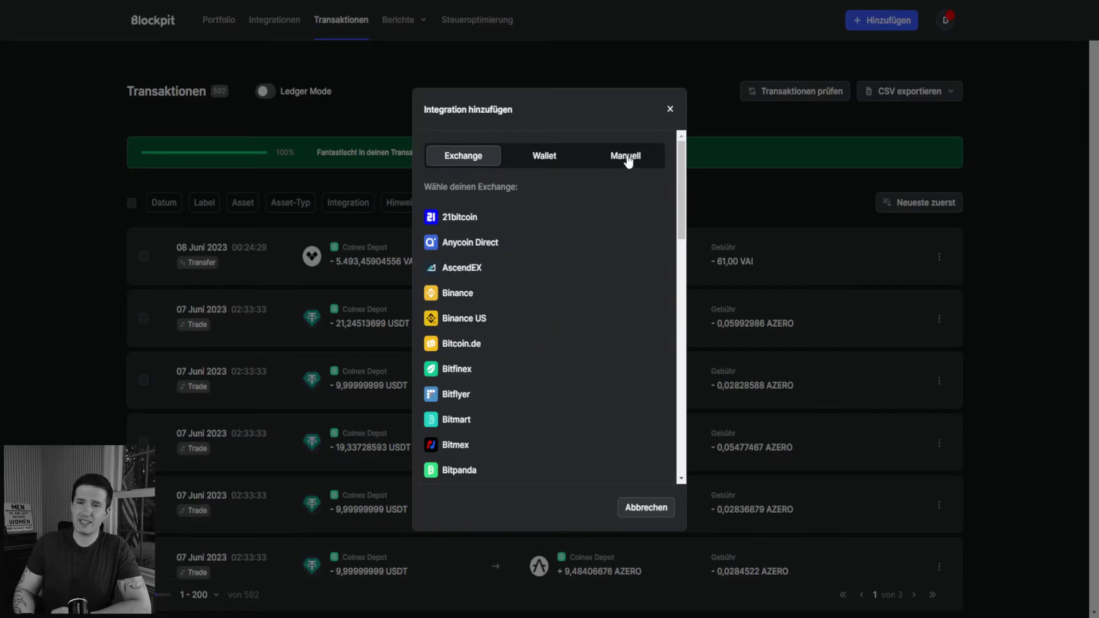
left_click(626, 158)
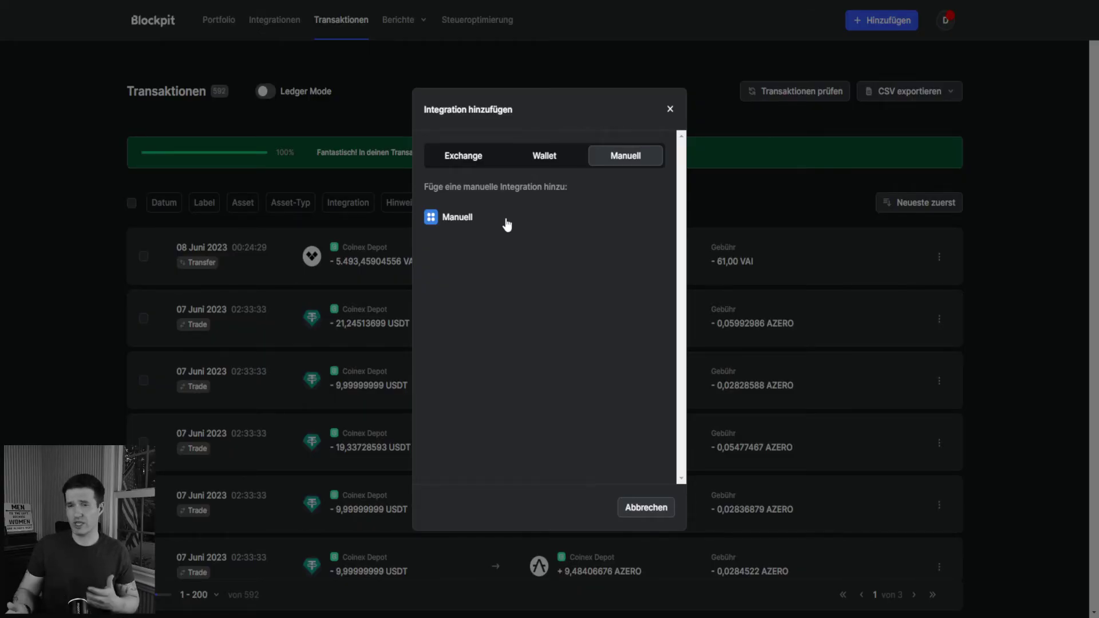
left_click(670, 110)
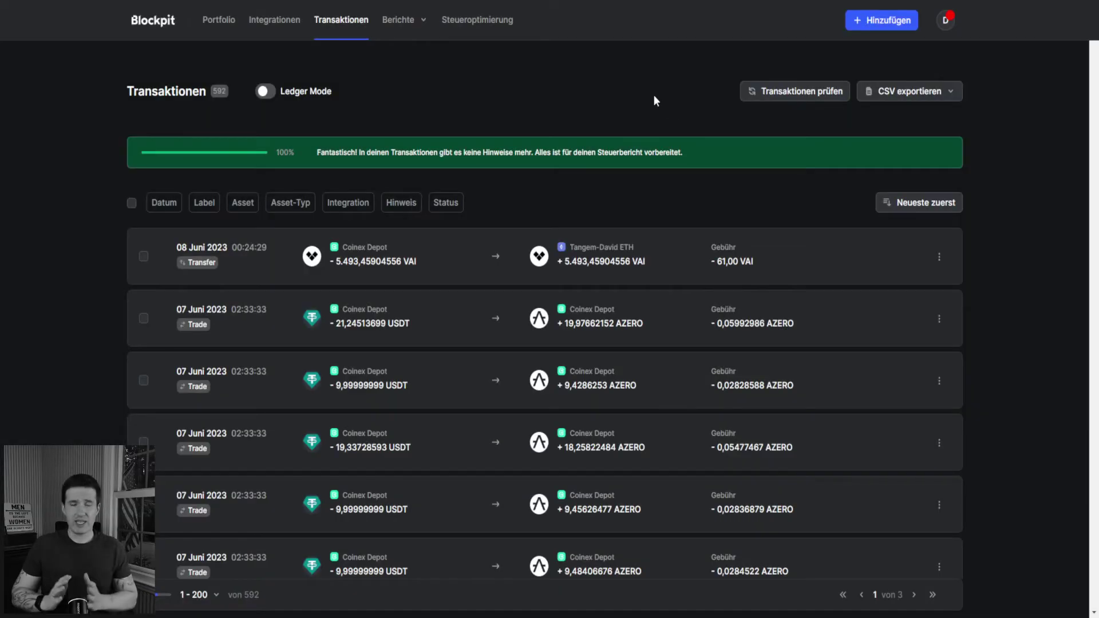
Start a new manual transaction and set its date to 04.04.2023 00:00:00
left_click(865, 27)
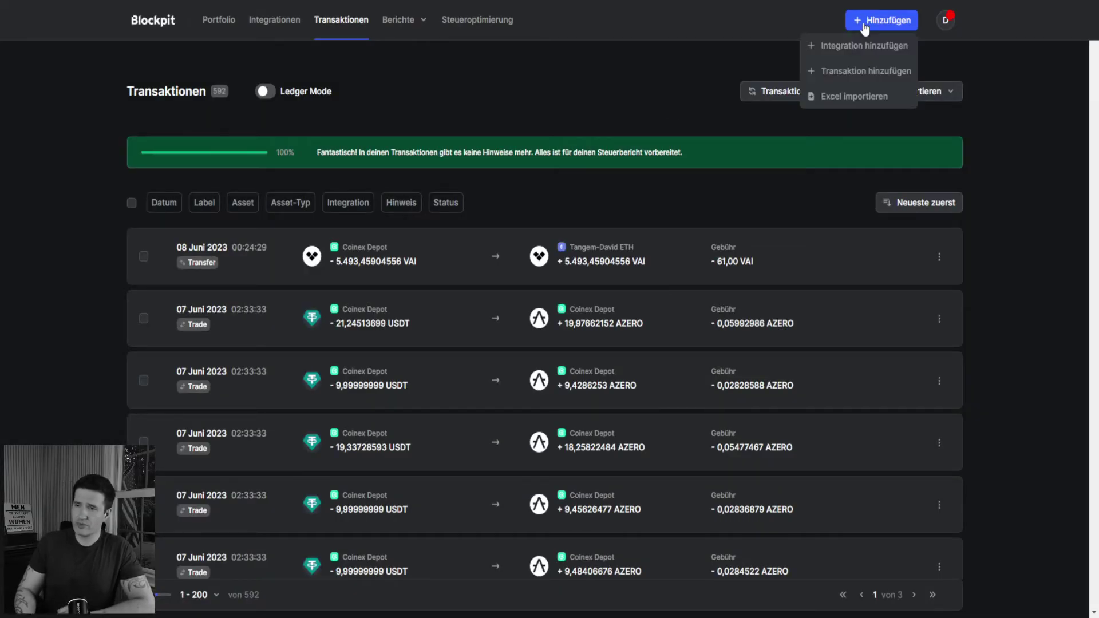
left_click(866, 70)
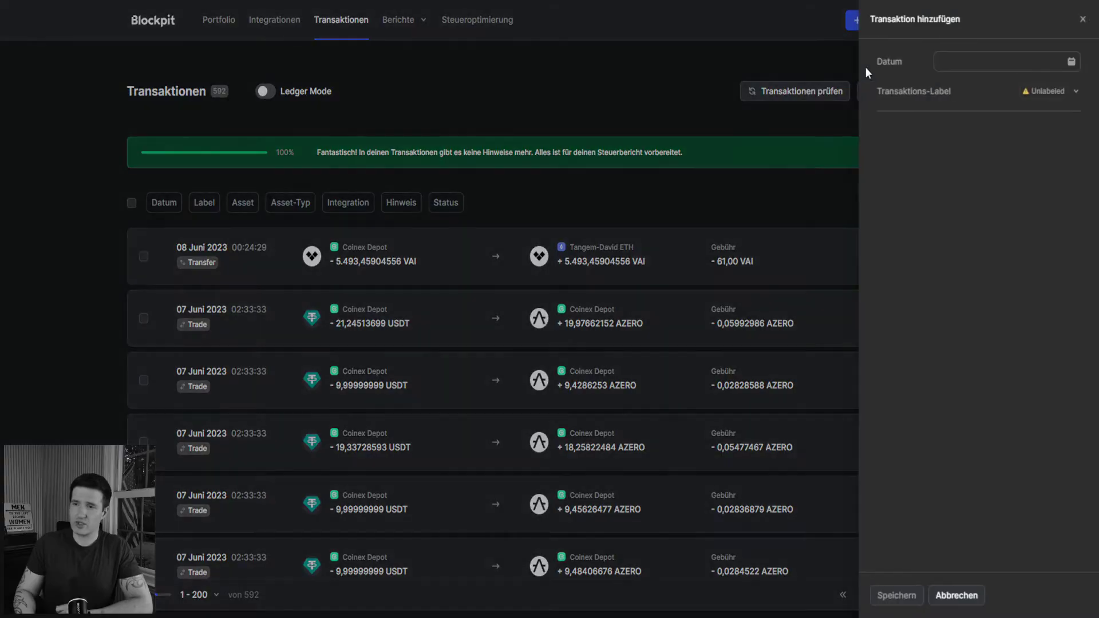
left_click(1071, 62)
left_click(991, 90)
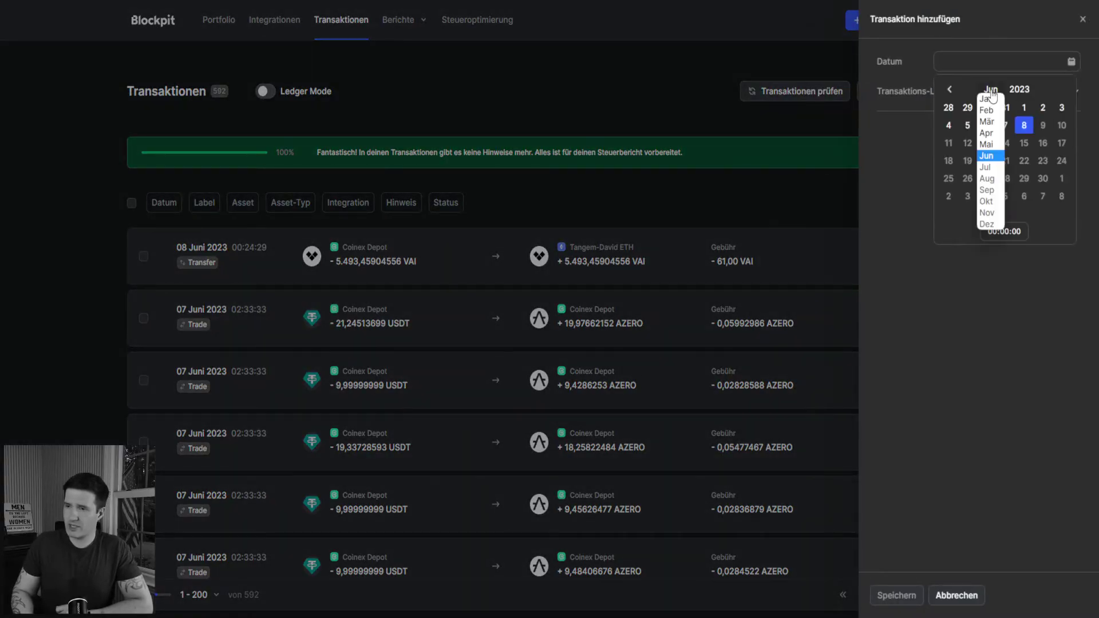
left_click(987, 134)
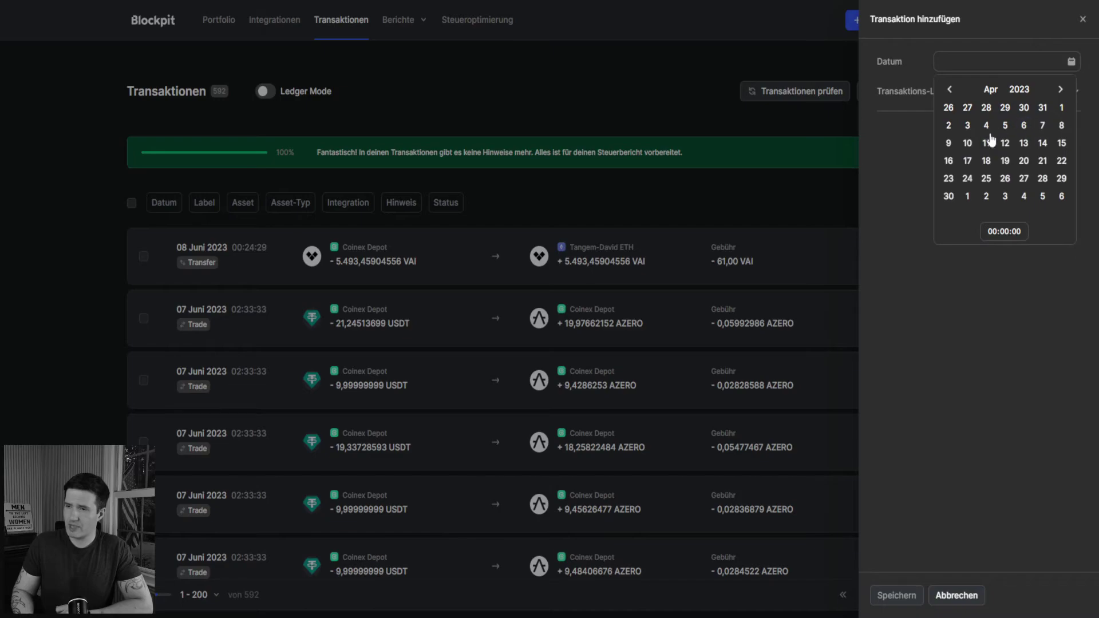
left_click(986, 125)
left_click(914, 274)
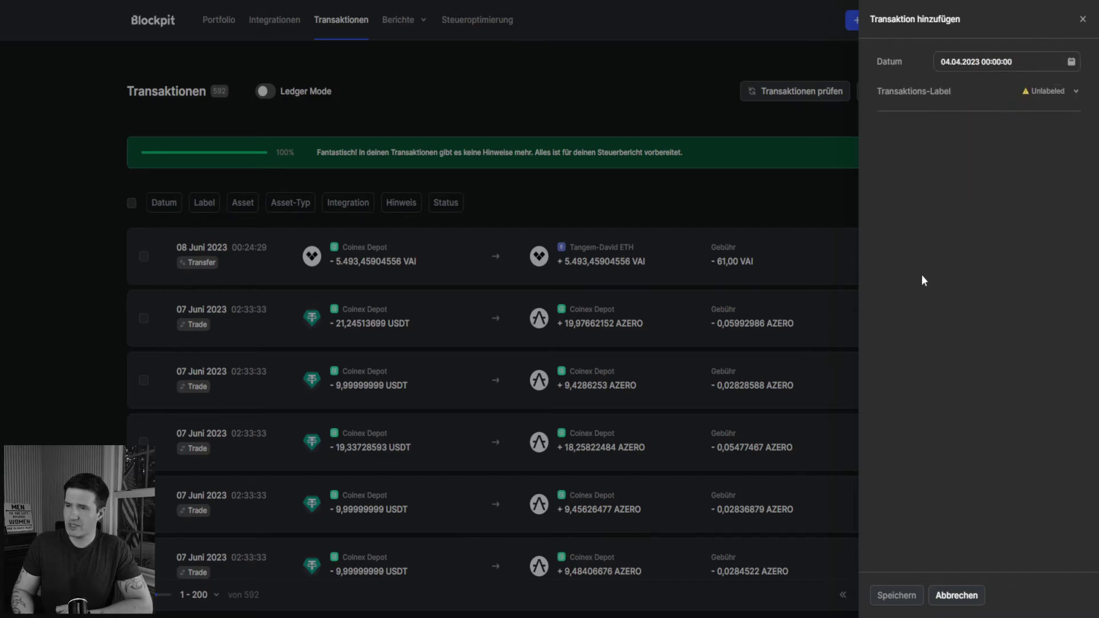
Look through the available transaction labels and set the new transaction's label to Staking
left_click(1039, 92)
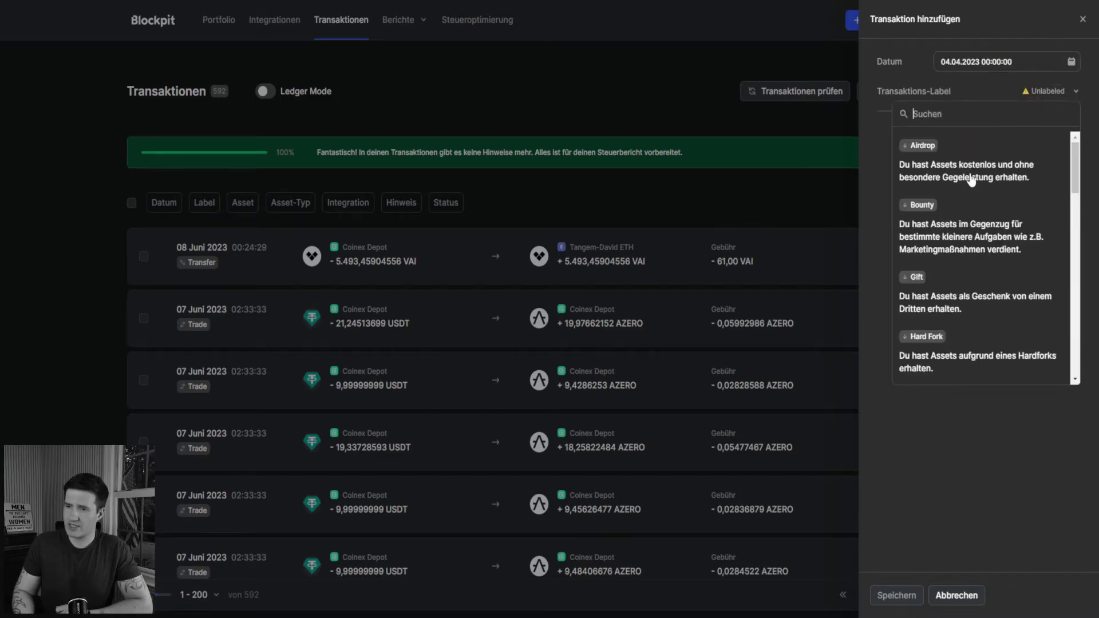
scroll(972, 179, "down", 7)
scroll(968, 233, "down", 5)
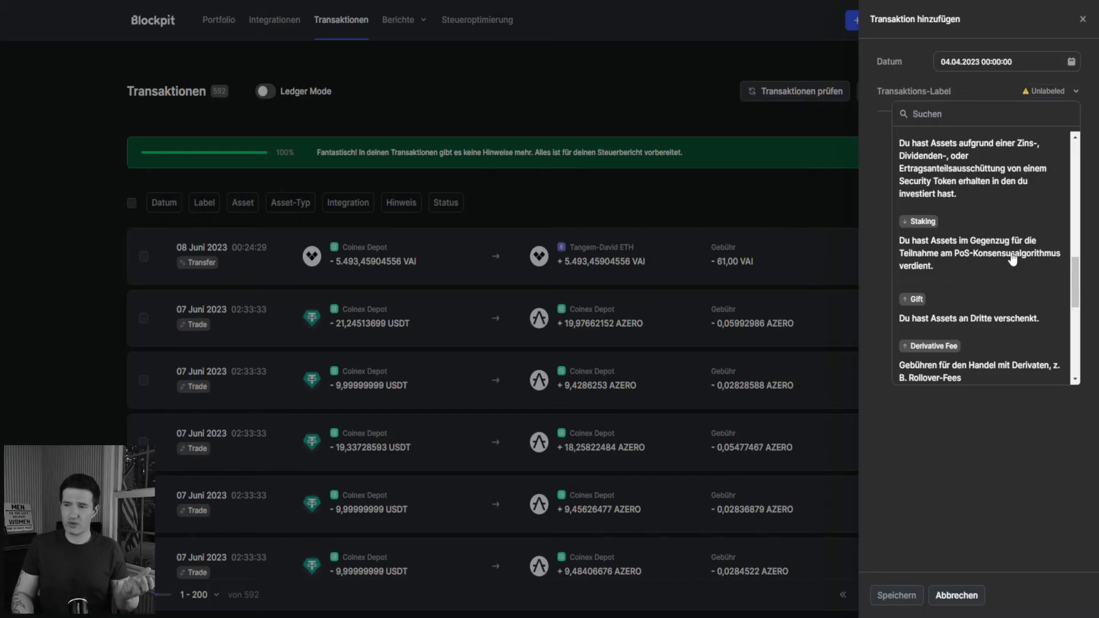
left_click(941, 258)
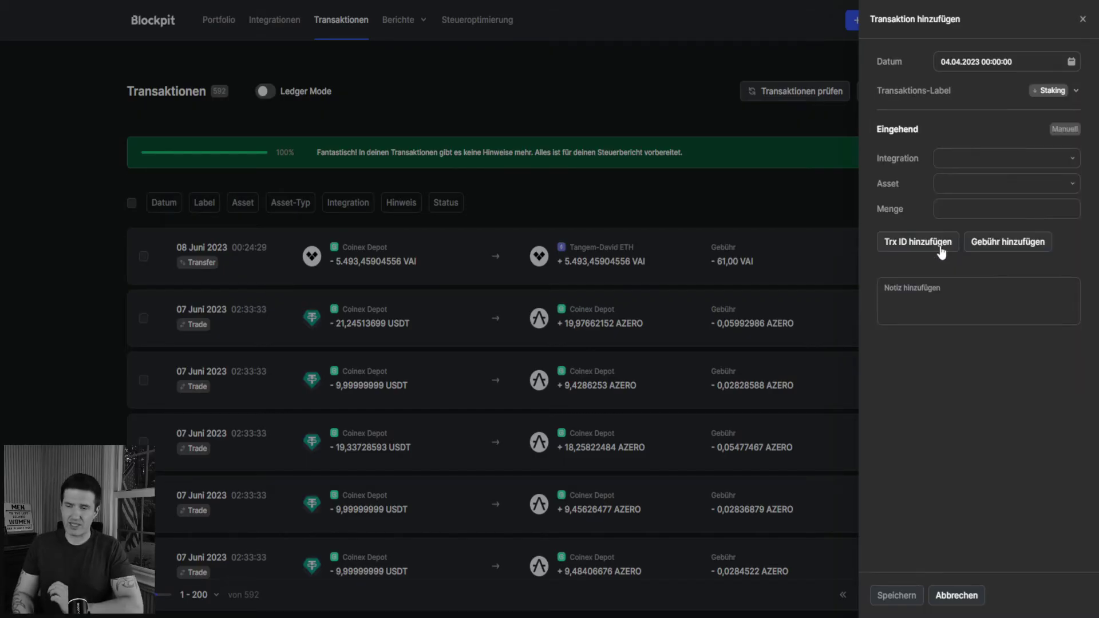
Assign the staking receipt to GLQ-Staking Wallet with an amount of 98 Graphlinq Chain (GLQ) and save the transaction
left_click(1074, 160)
scroll(980, 235, "down", 3)
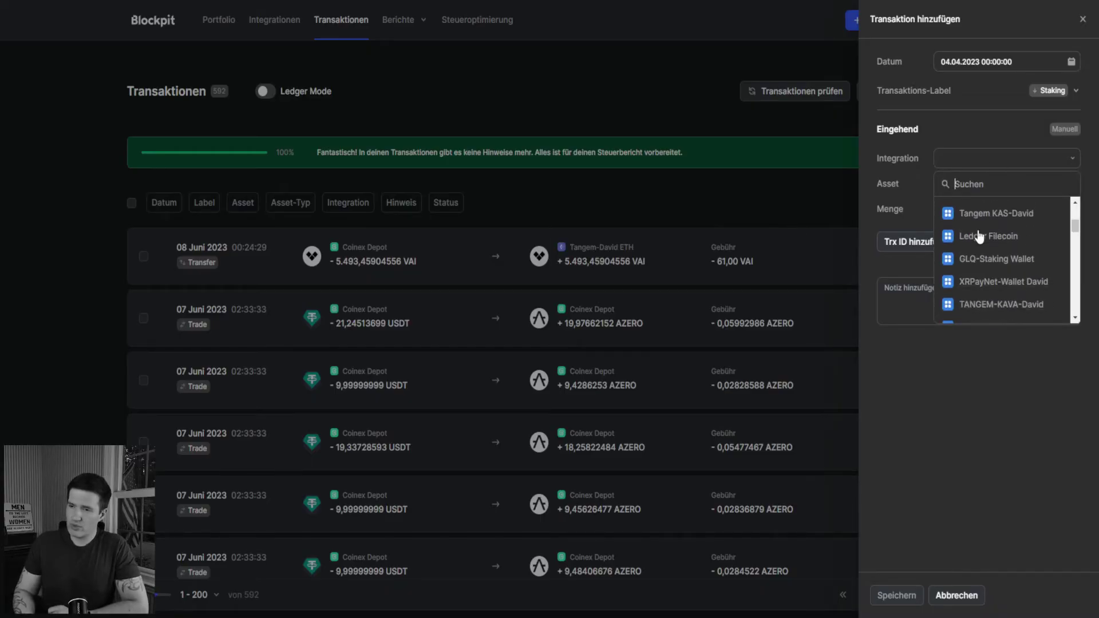
left_click(1004, 260)
left_click(967, 187)
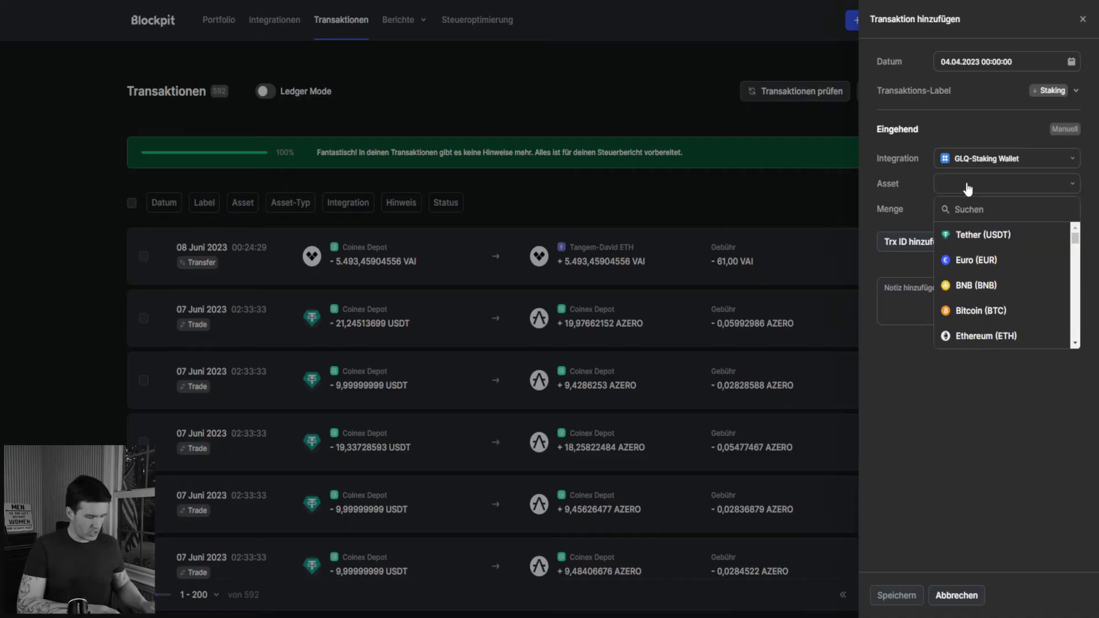
type("glq")
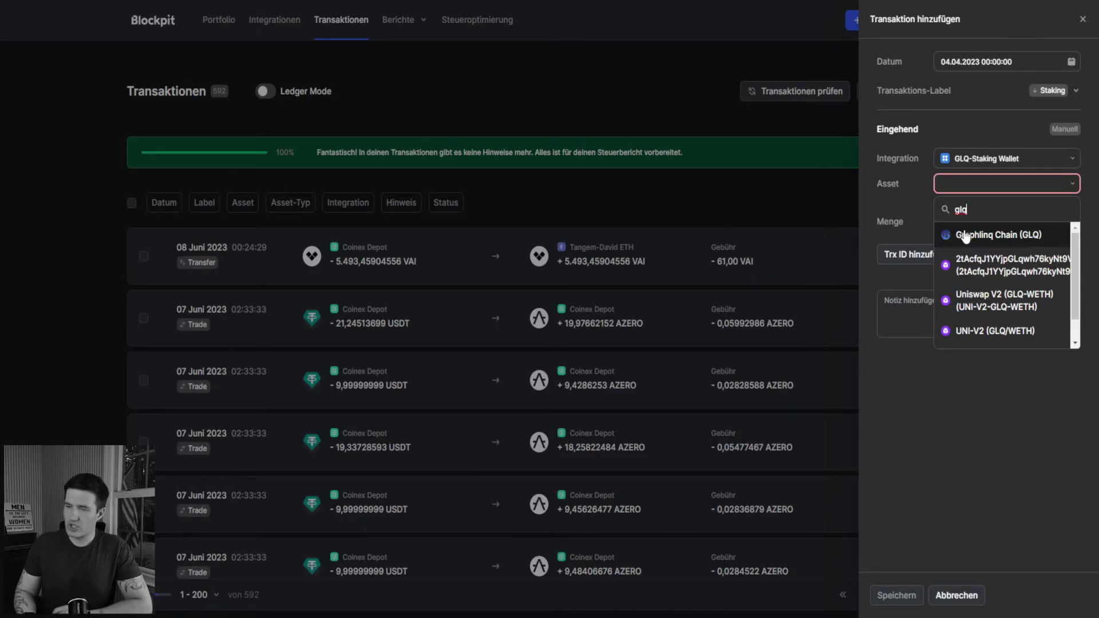
left_click(963, 231)
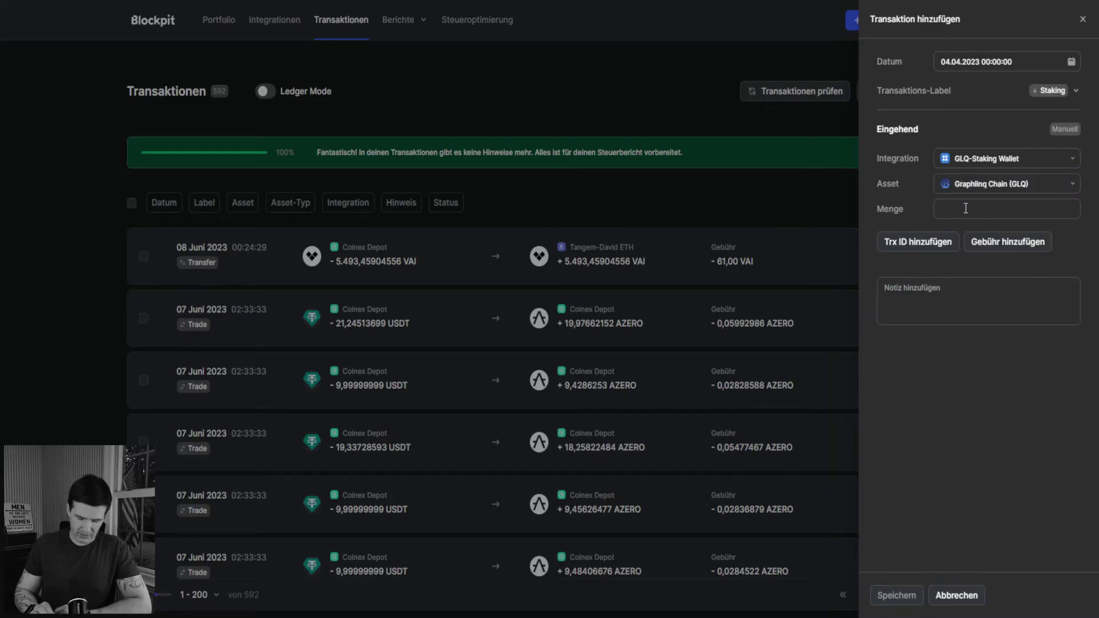
type("98")
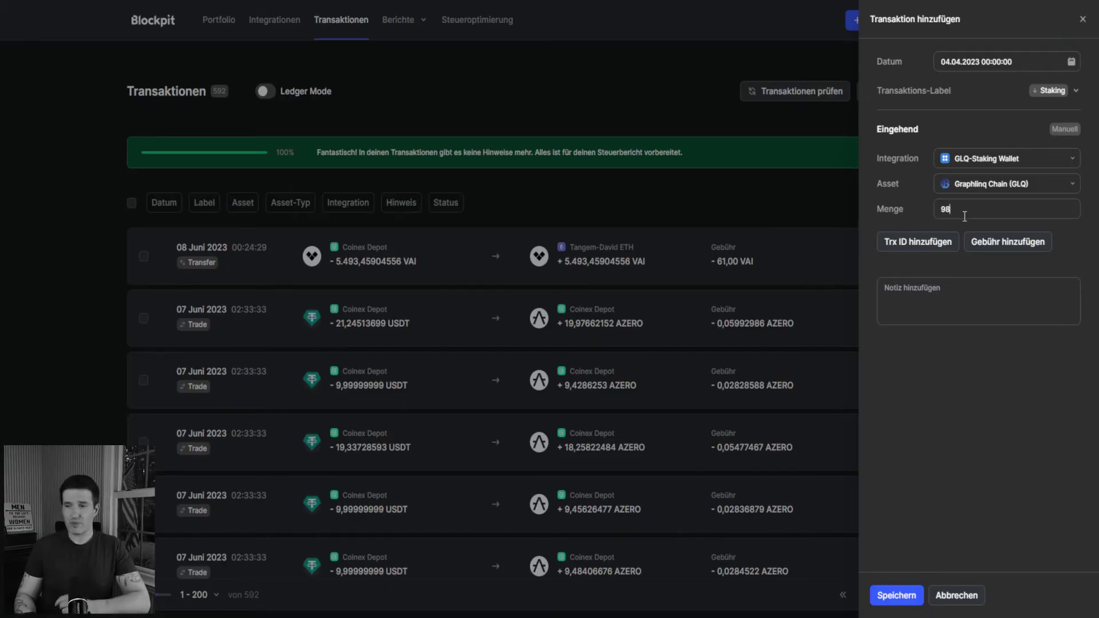
left_click(896, 596)
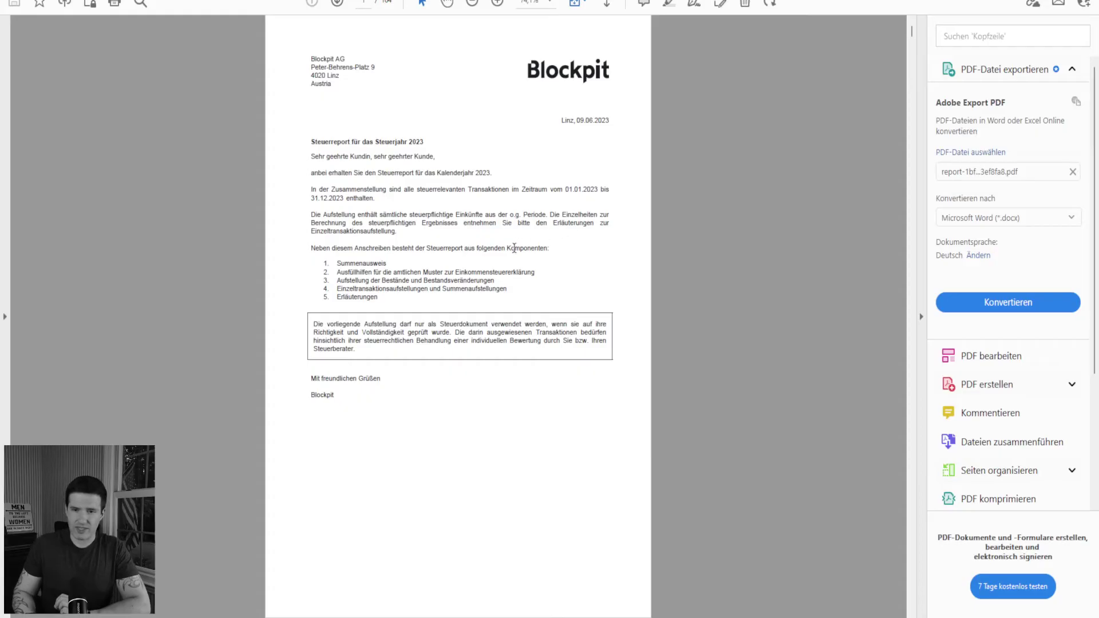
Examine the staking entry among the crypto inflows in the 2023 tax report PDF
scroll(515, 250, "down", 2)
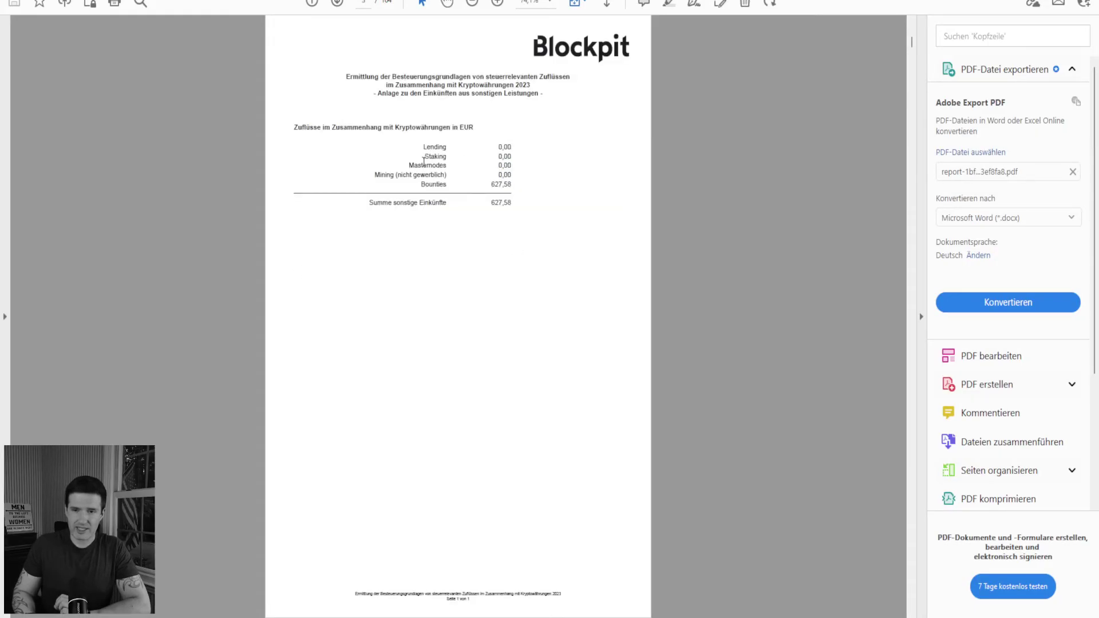
left_click_drag(423, 158, 512, 158)
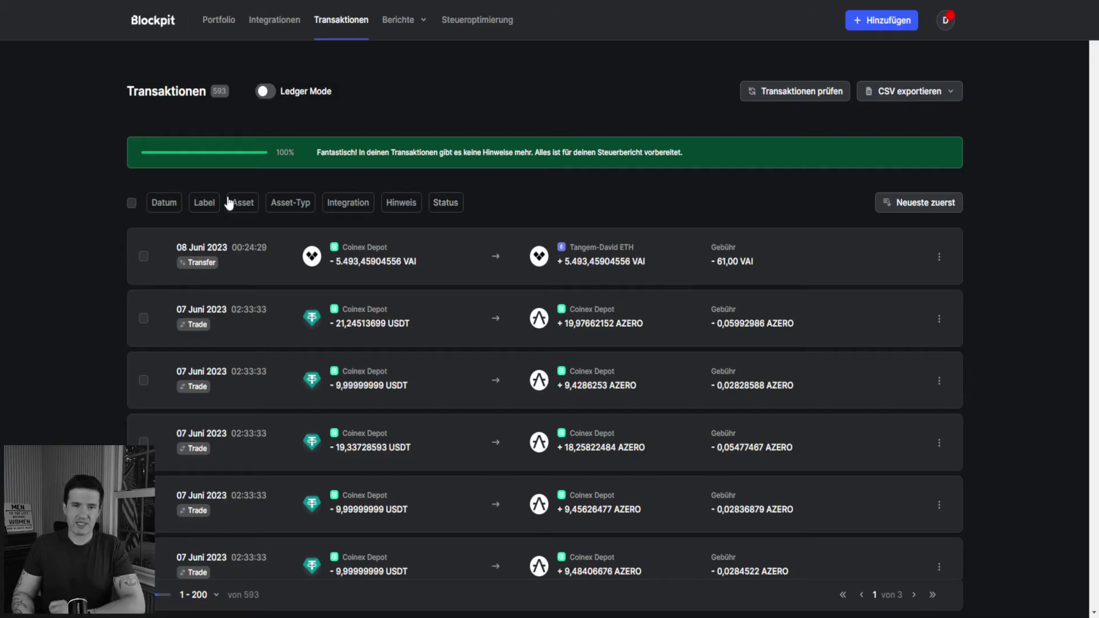
Switch to Blockpit, filter the transactions by the Staking label and expand the details of the GLQ staking entry
left_click(209, 206)
scroll(258, 299, "down", 5)
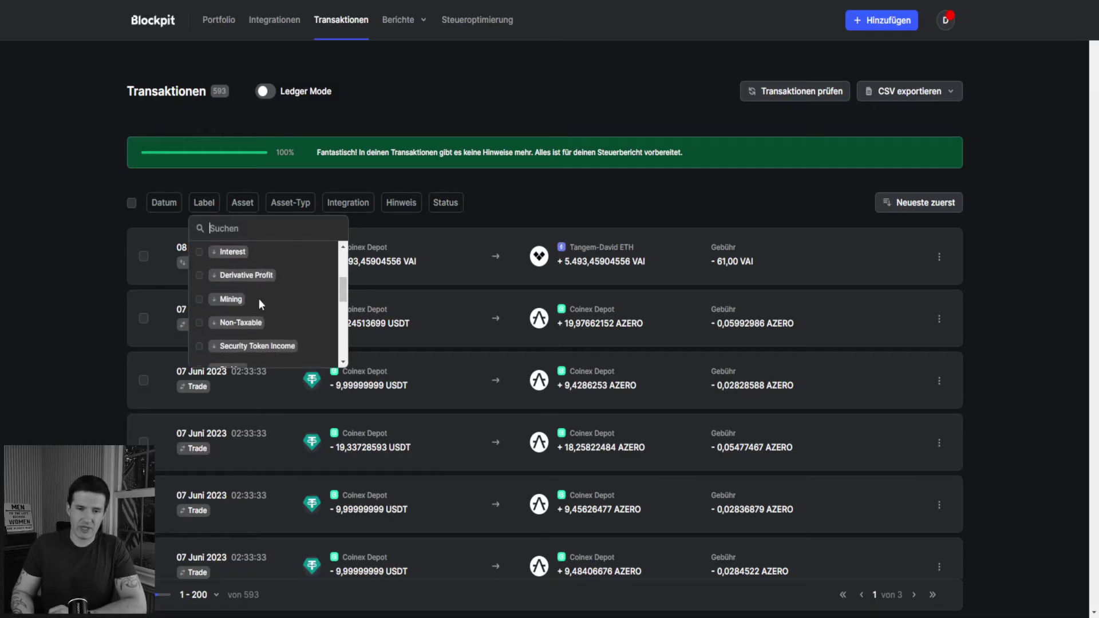
left_click(230, 246)
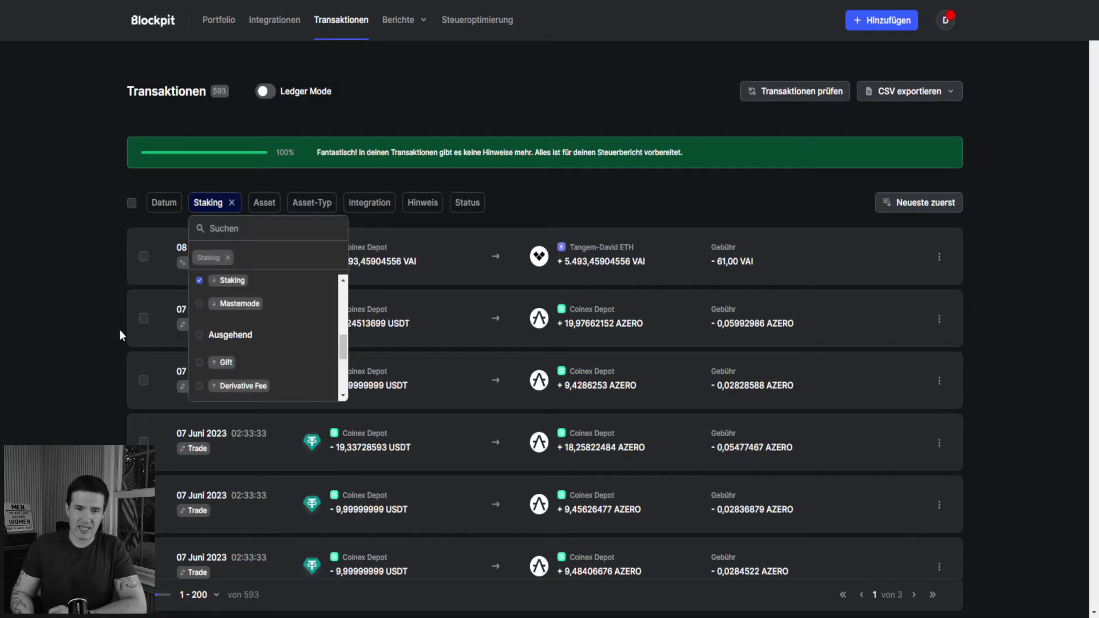
left_click(84, 268)
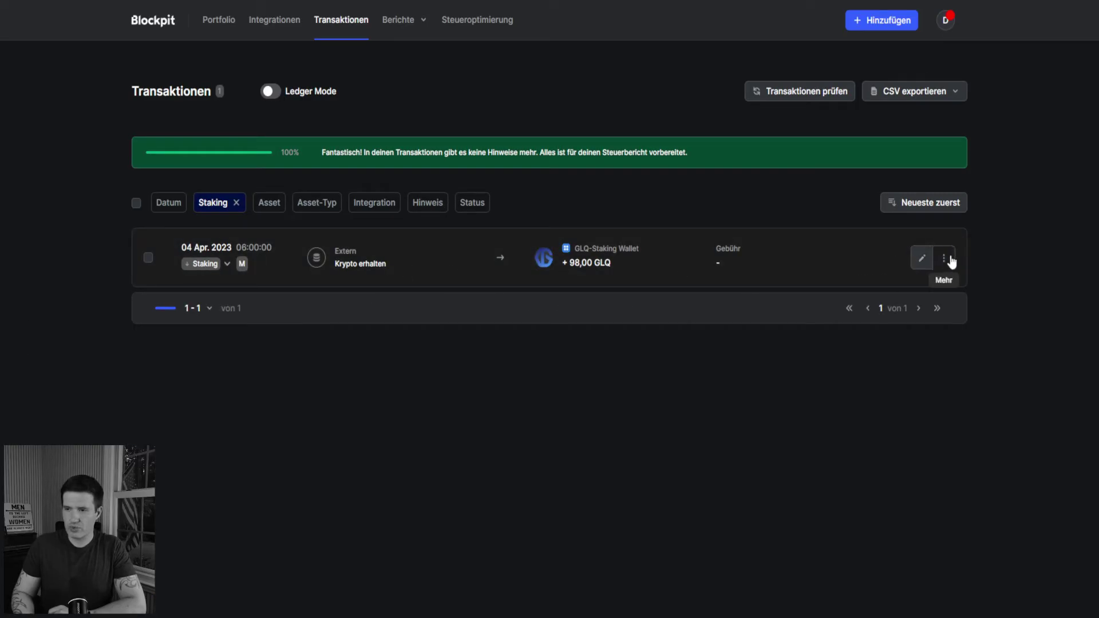
left_click(867, 269)
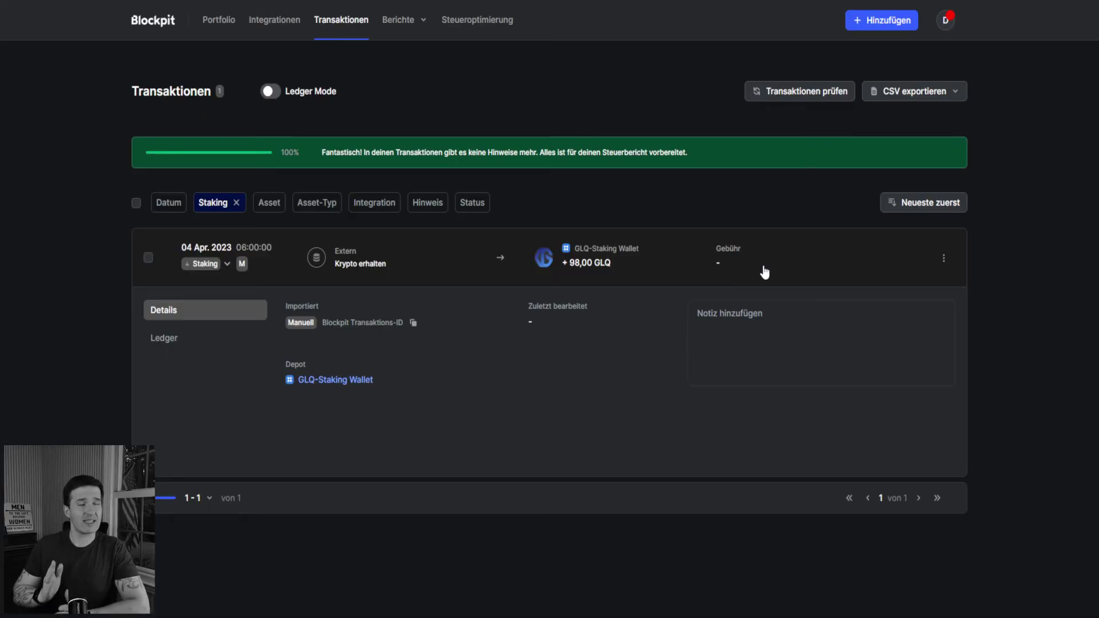
Delete the manually added GLQ staking transaction and clear the Staking label filter
left_click(944, 259)
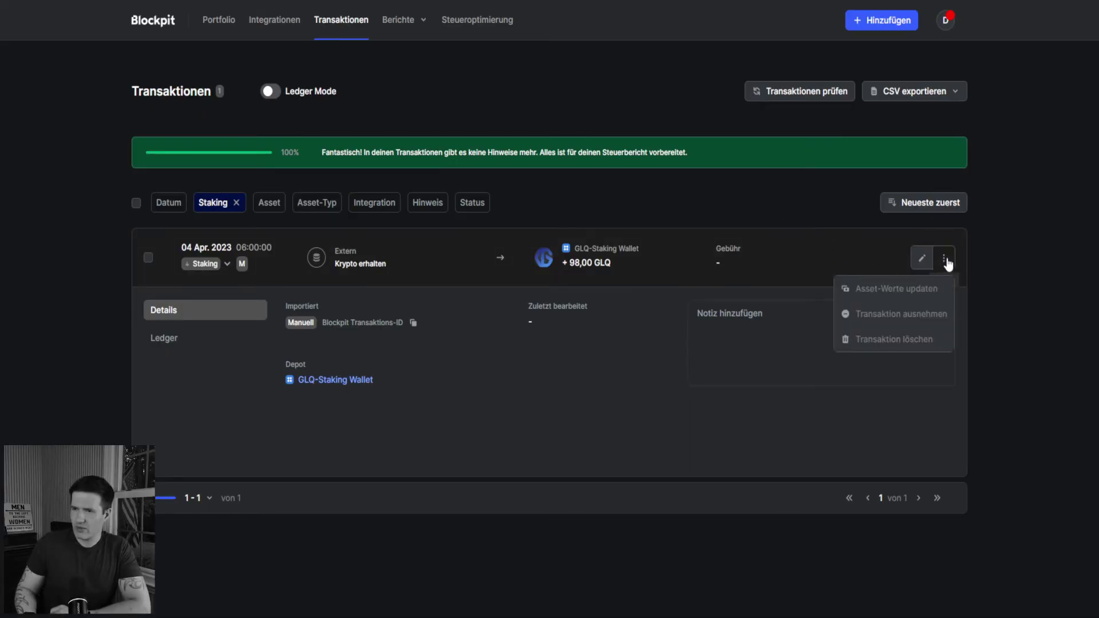
left_click(879, 340)
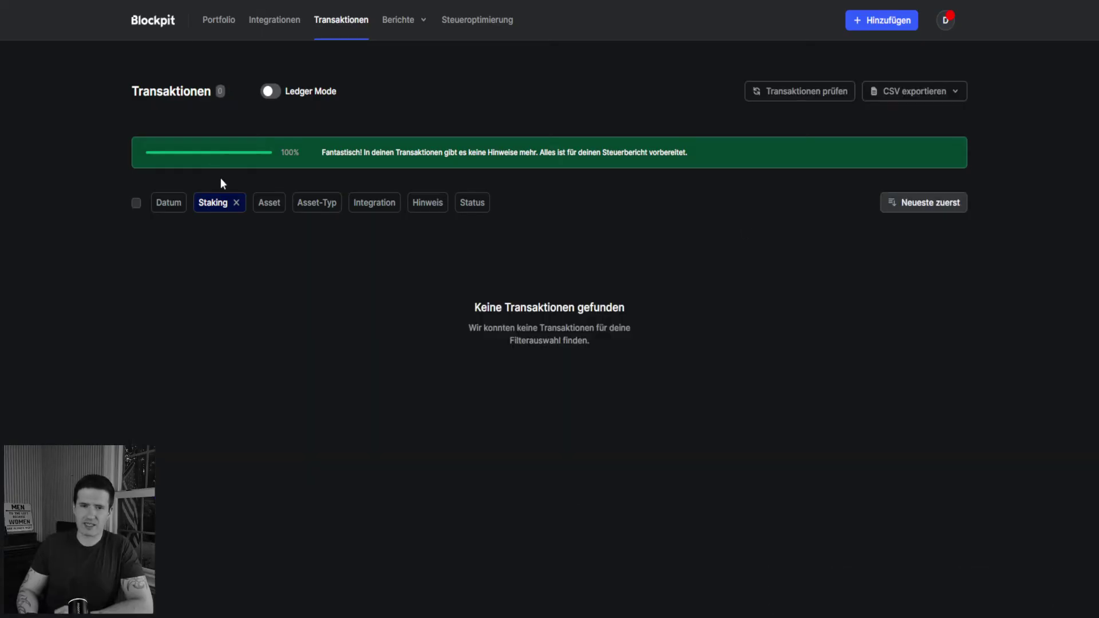
left_click(236, 203)
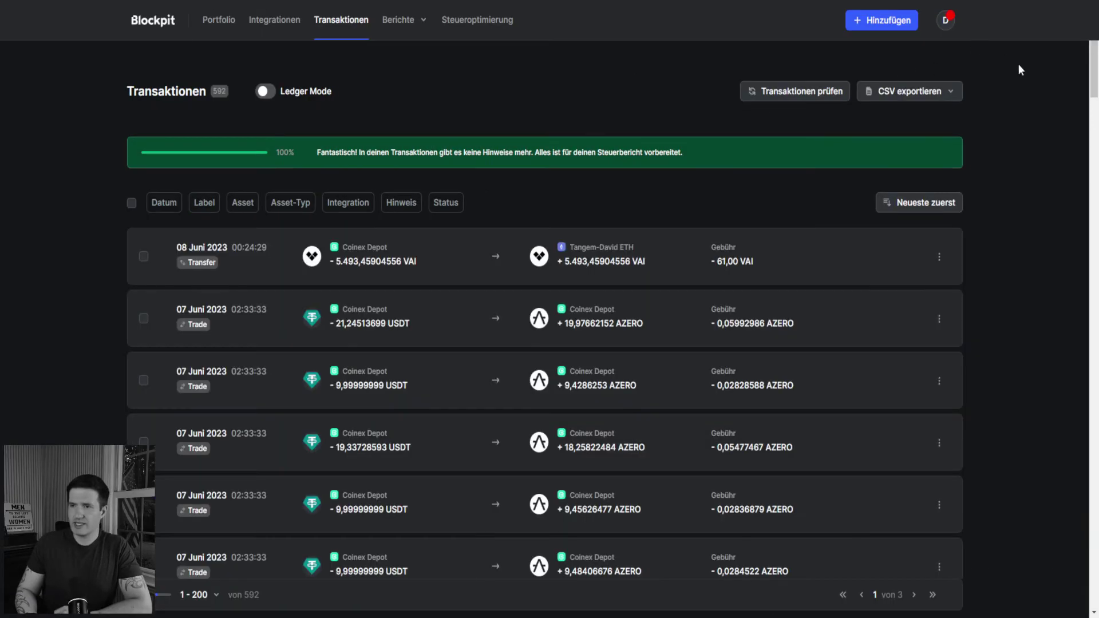
Load the manual import template from the Excel import and download it as Microsoft Excel (.xlsx)
left_click(886, 26)
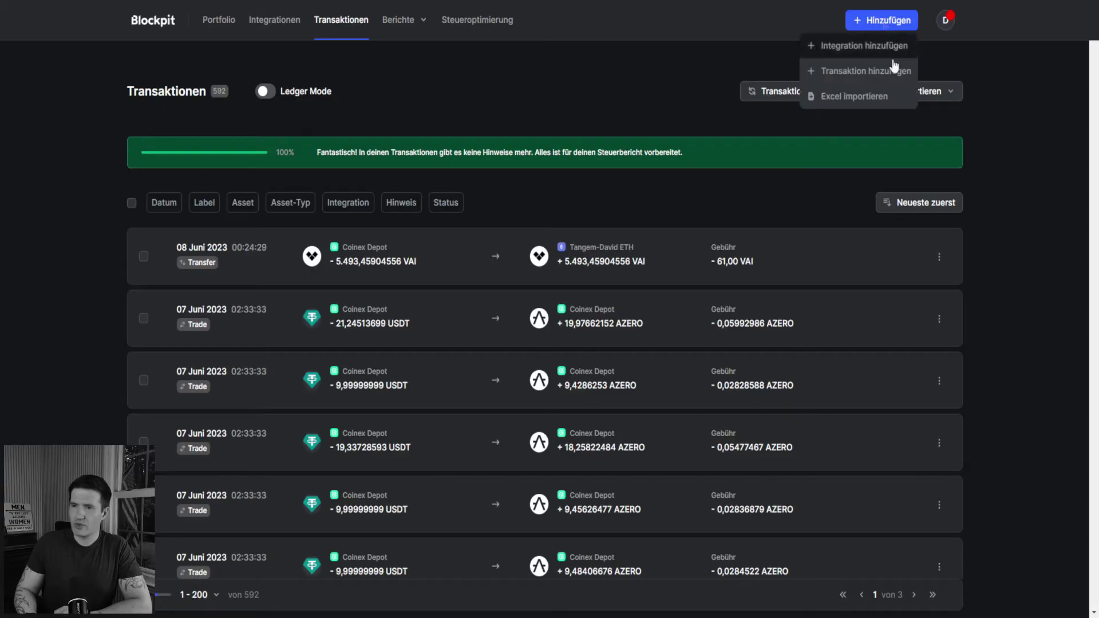
left_click(850, 98)
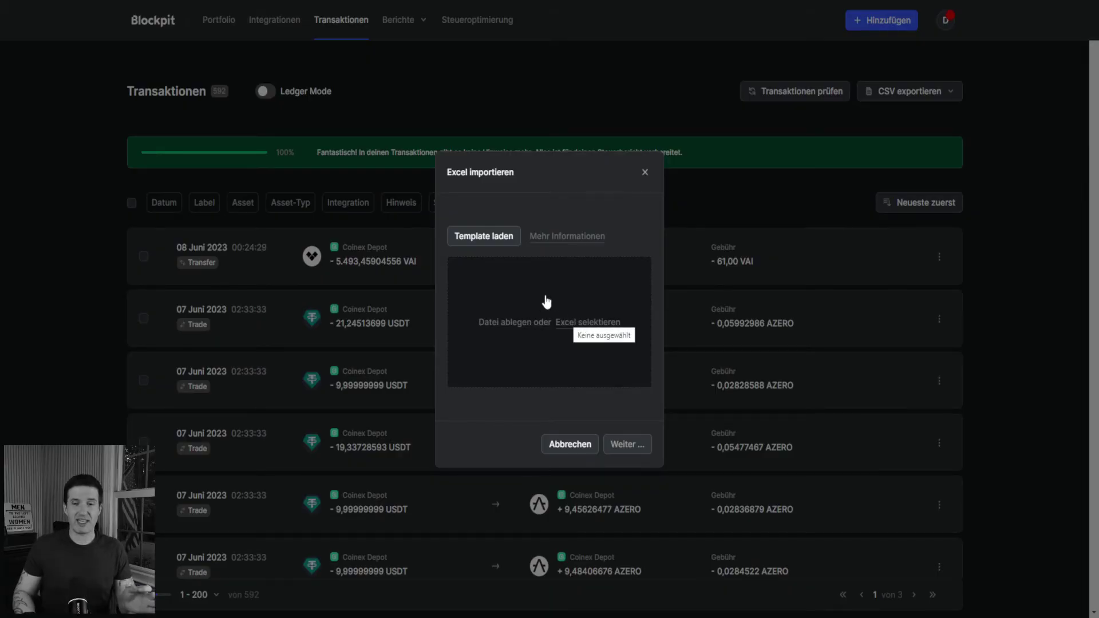
left_click(482, 237)
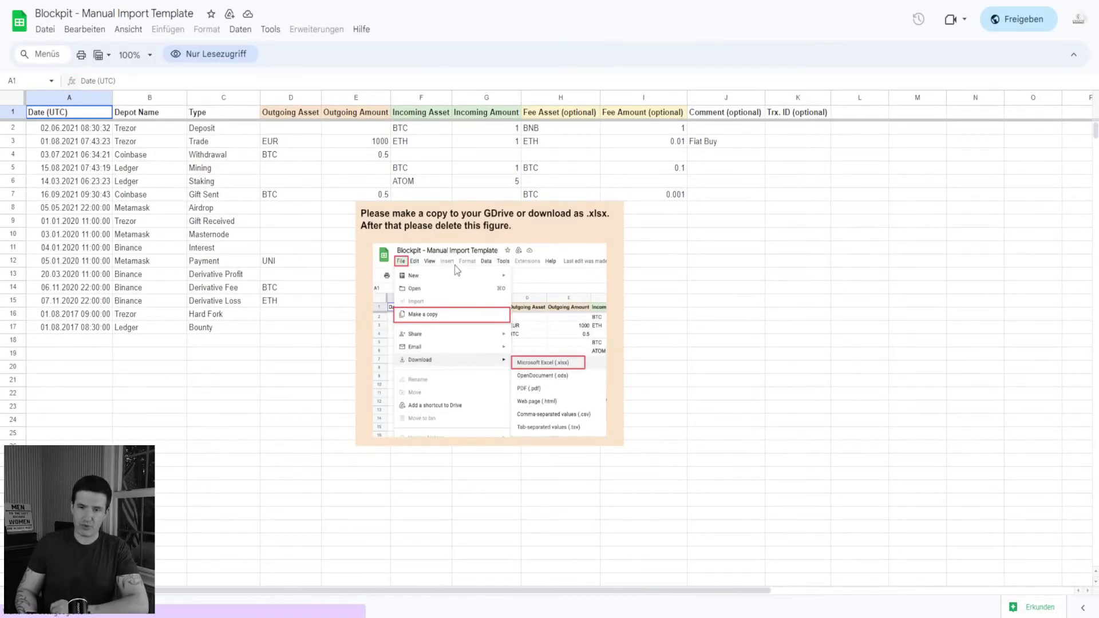
left_click(46, 31)
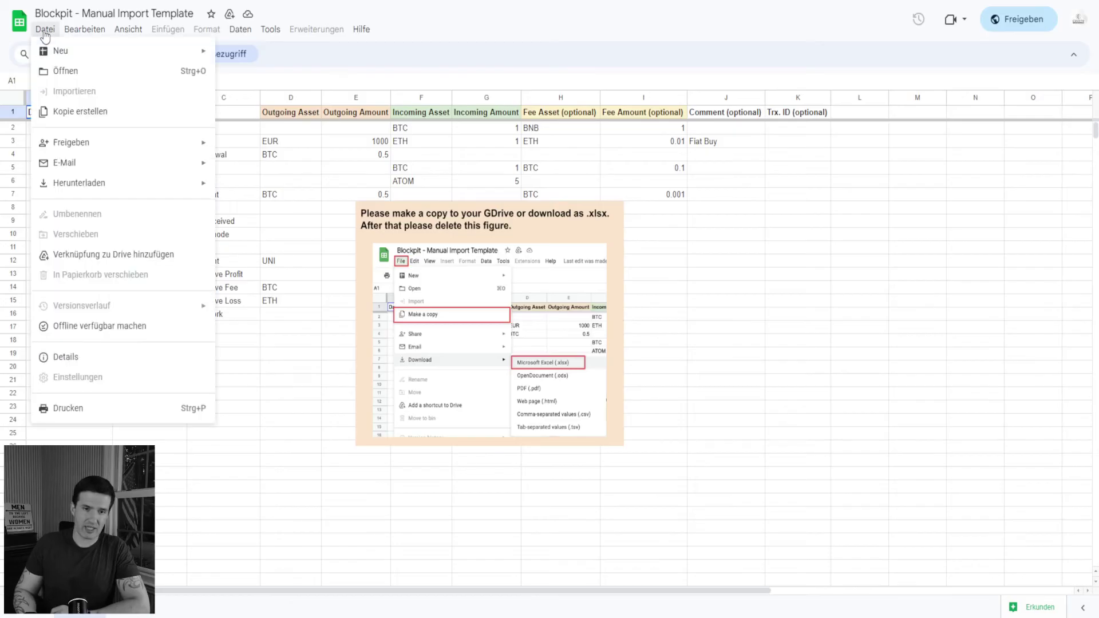
mouse_move(107, 186)
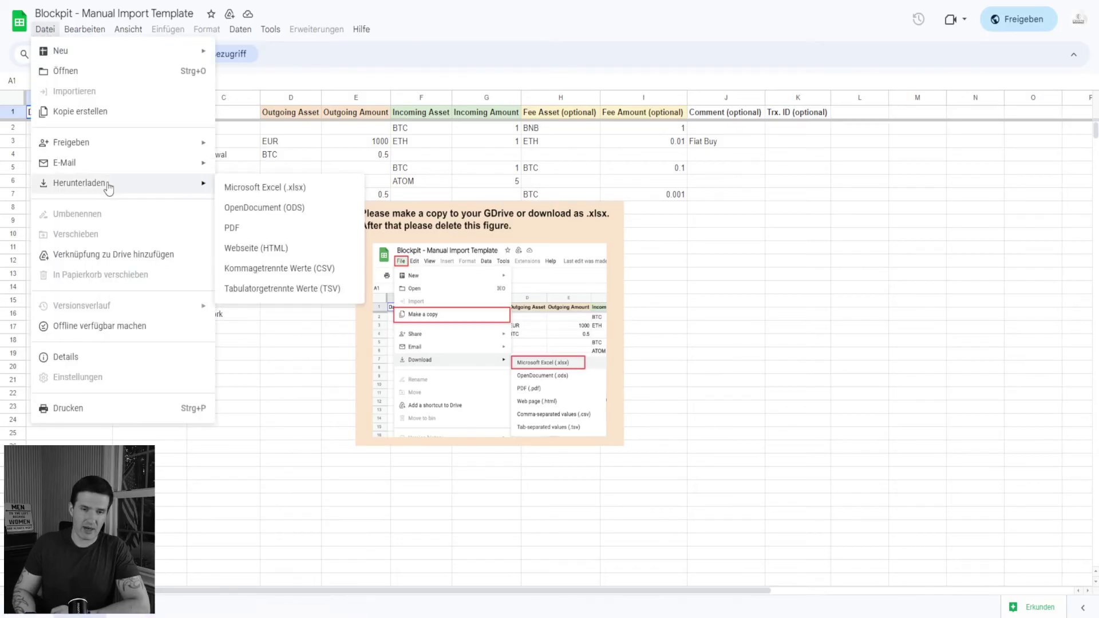
left_click(287, 192)
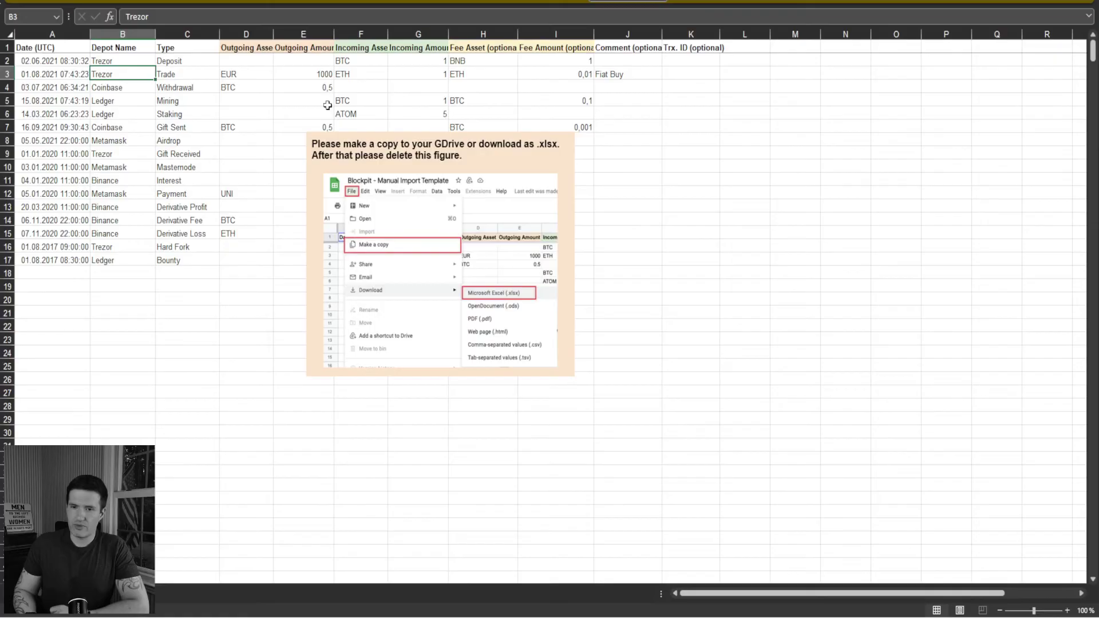
Delete the instruction figure from the downloaded import template in Excel
left_click(499, 245)
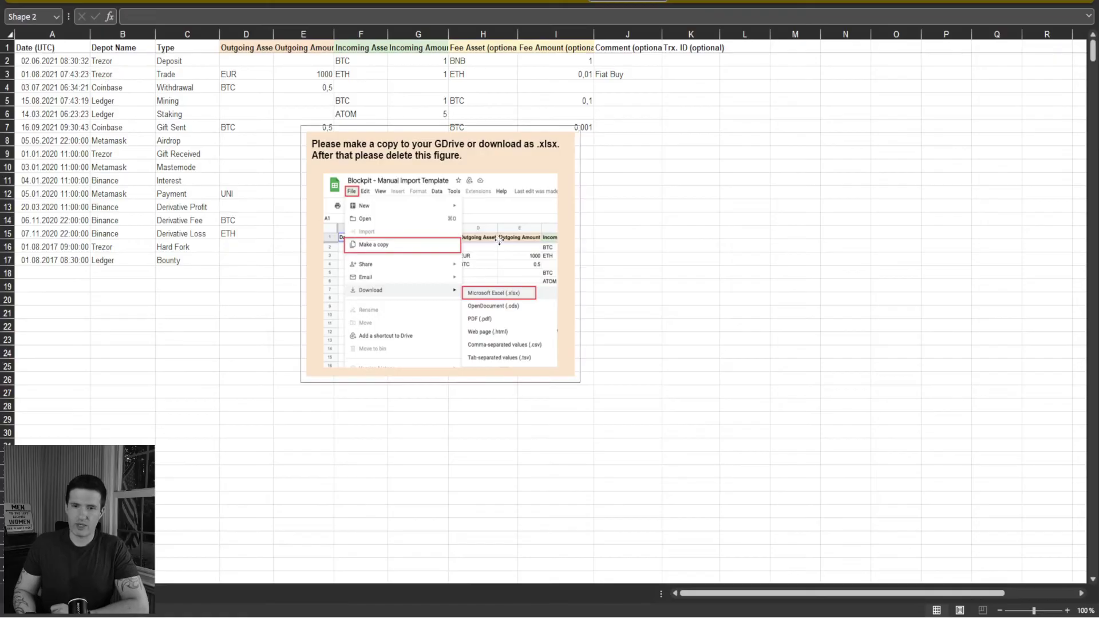
key("Delete")
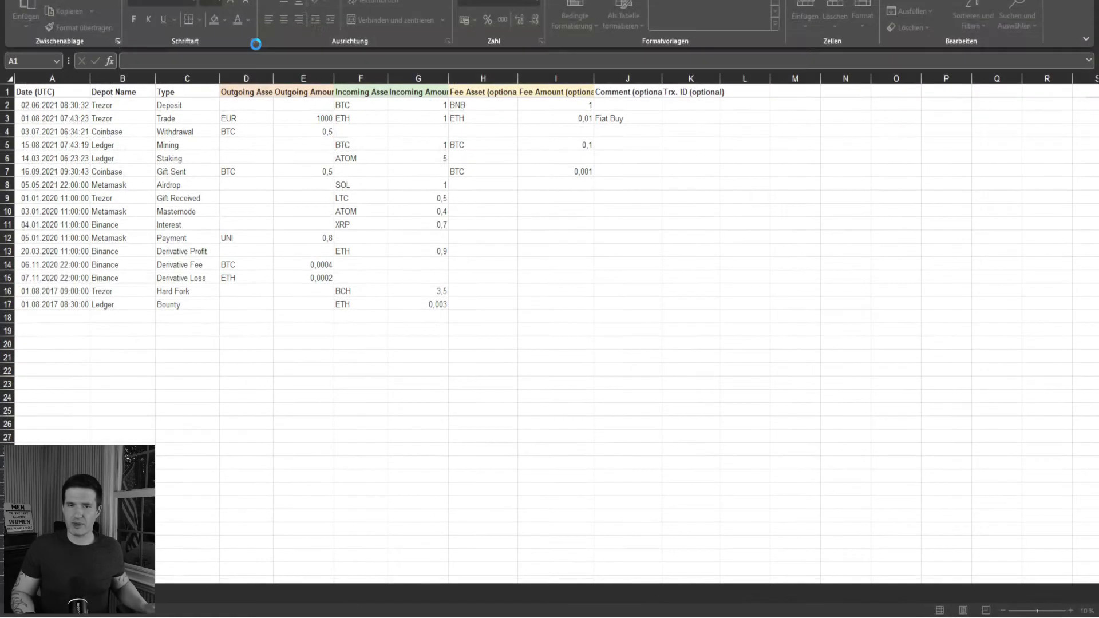
left_click(302, 241)
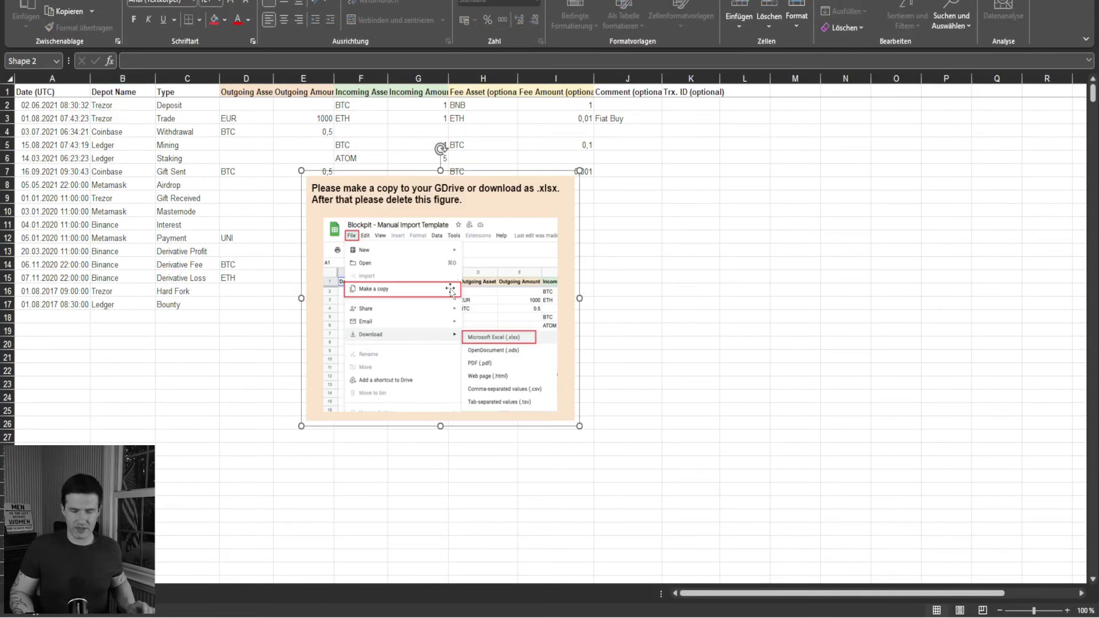
key("Delete")
Delete the example rows 2 to 5 and 7 to 17, keeping only the Staking row
left_click(9, 105)
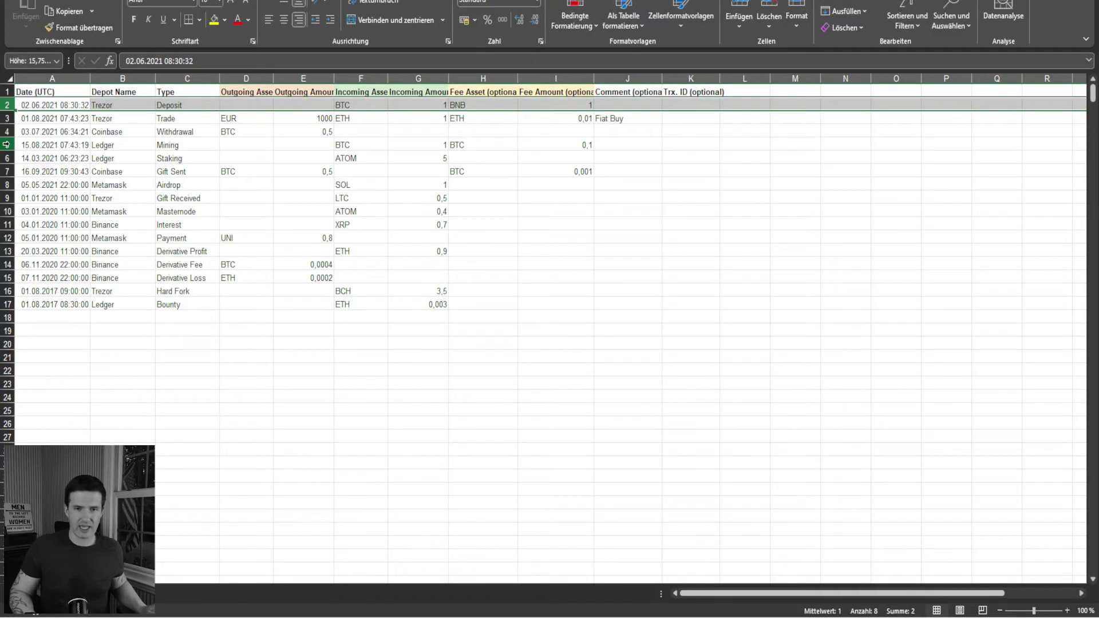
left_click(7, 145, "shift")
left_click(8, 171, "ctrl")
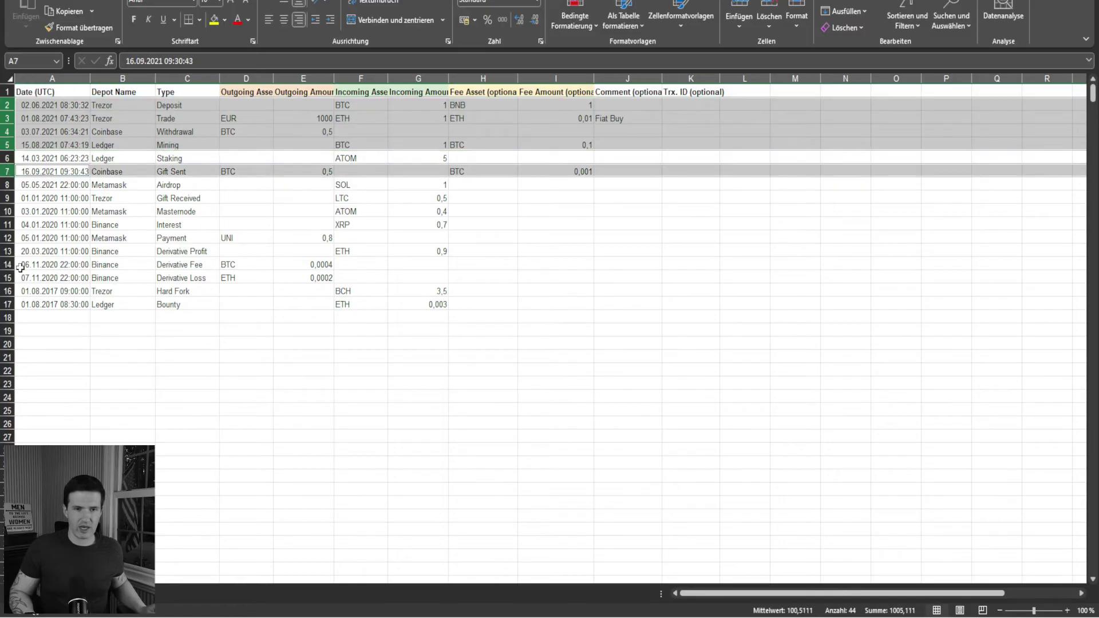
left_click(8, 304, "ctrl+shift")
right_click(7, 305)
left_click(40, 389)
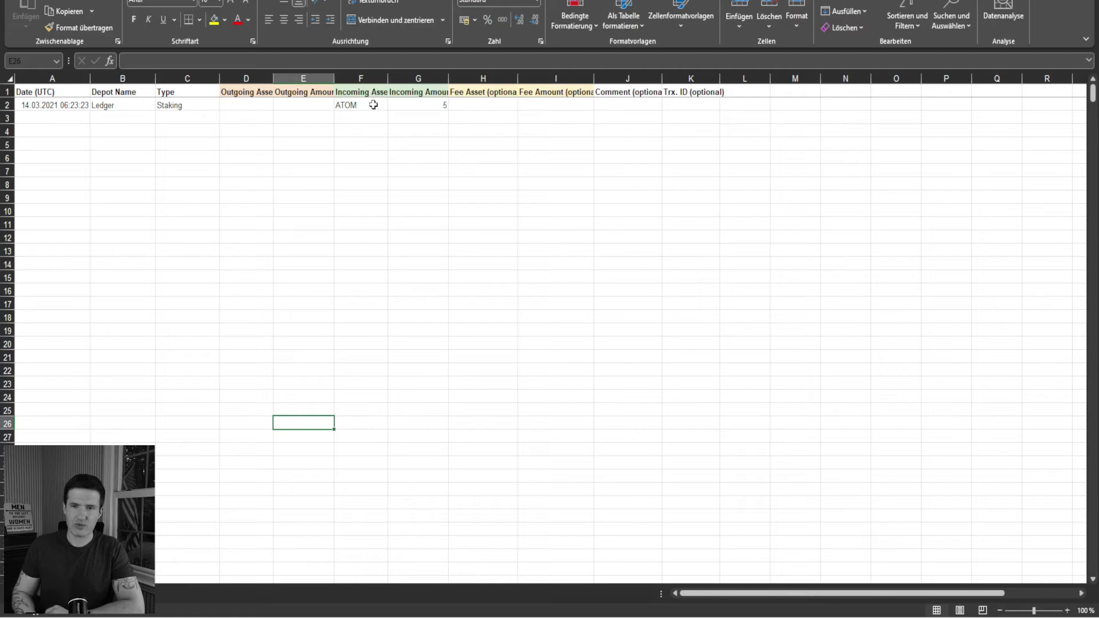
Set the date of the Staking row in A2 to 04.04.2023 00:00:00
double_click(58, 106)
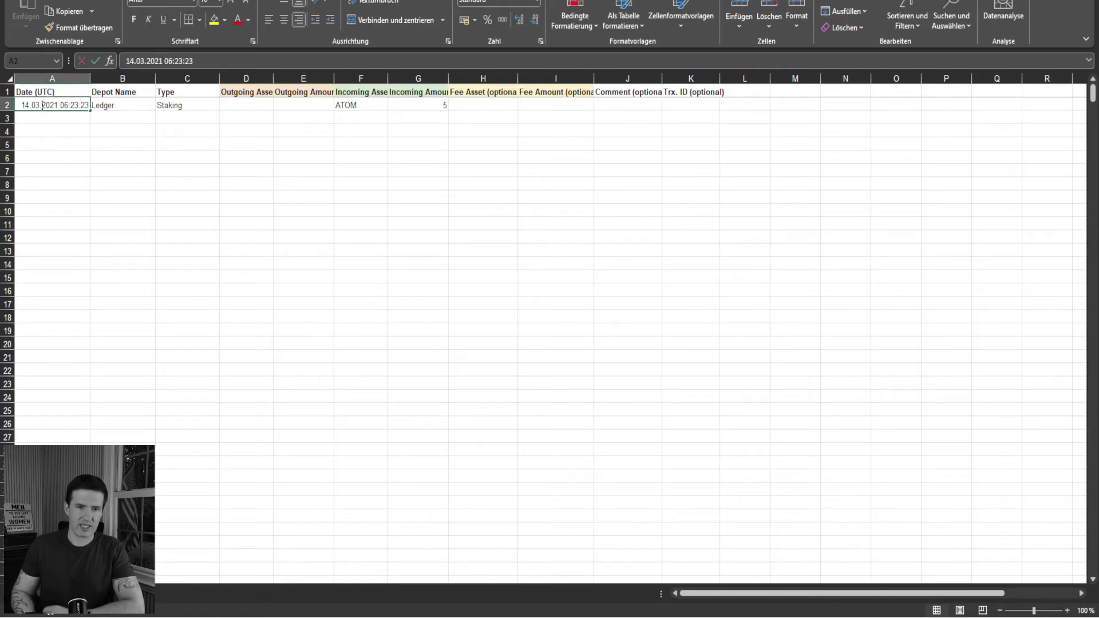
left_click_drag(61, 105, 18, 105)
type("00")
type("00")
type("00")
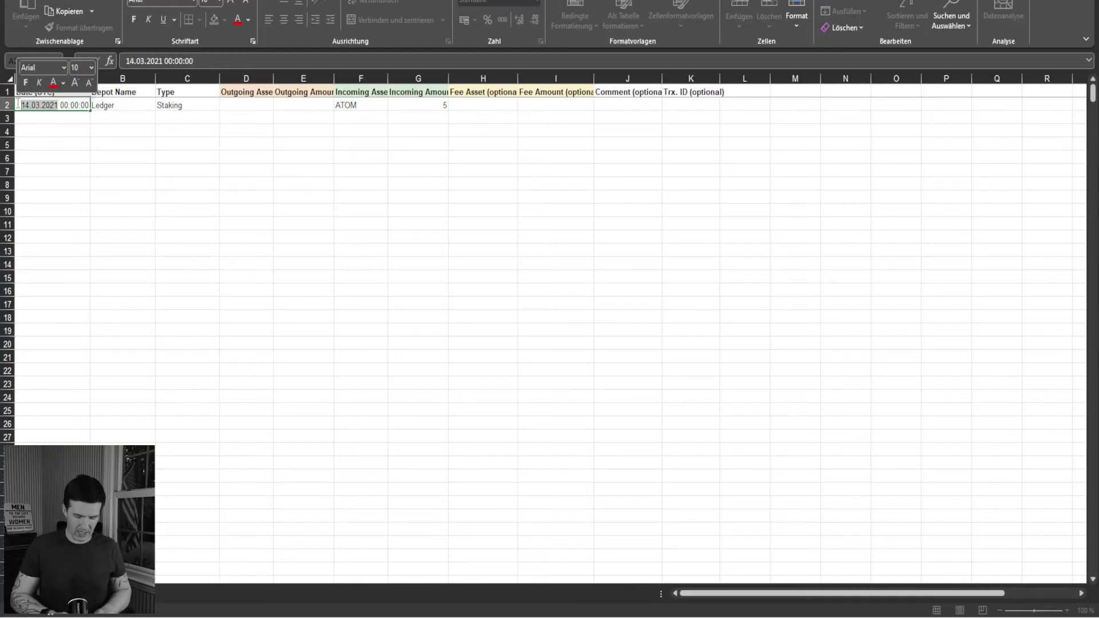
type("04.04.20")
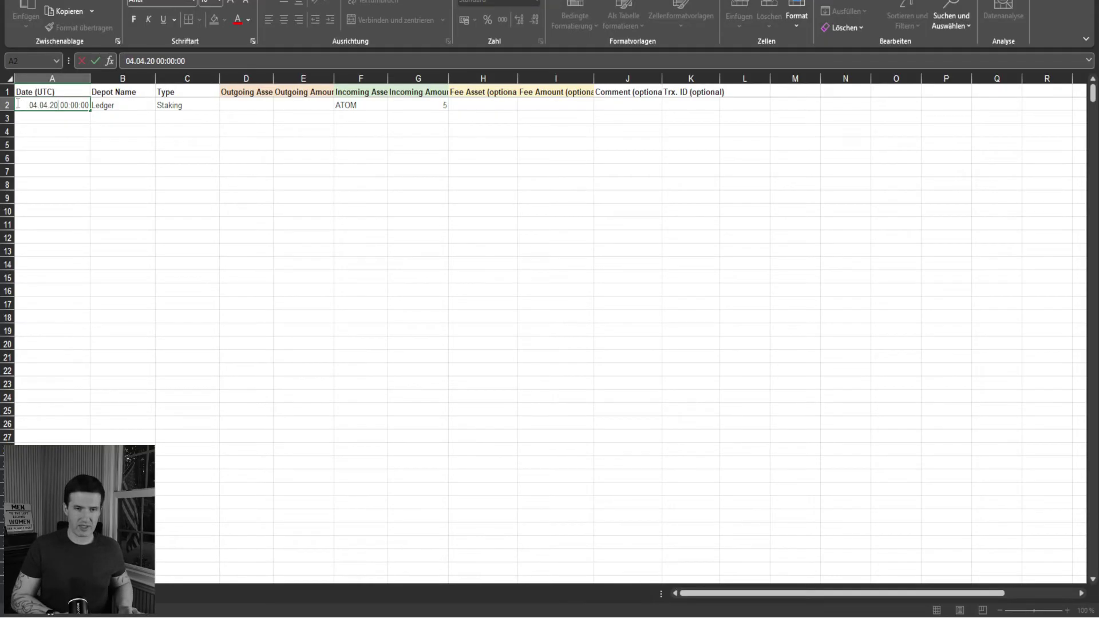
type("23")
Switch to Blockpit, filter the transactions by Graphlinq Chain (GLQ) and copy the depot name GLQ-Staking Wallet from the 18 Mai 2023 transfer
left_click(113, 106)
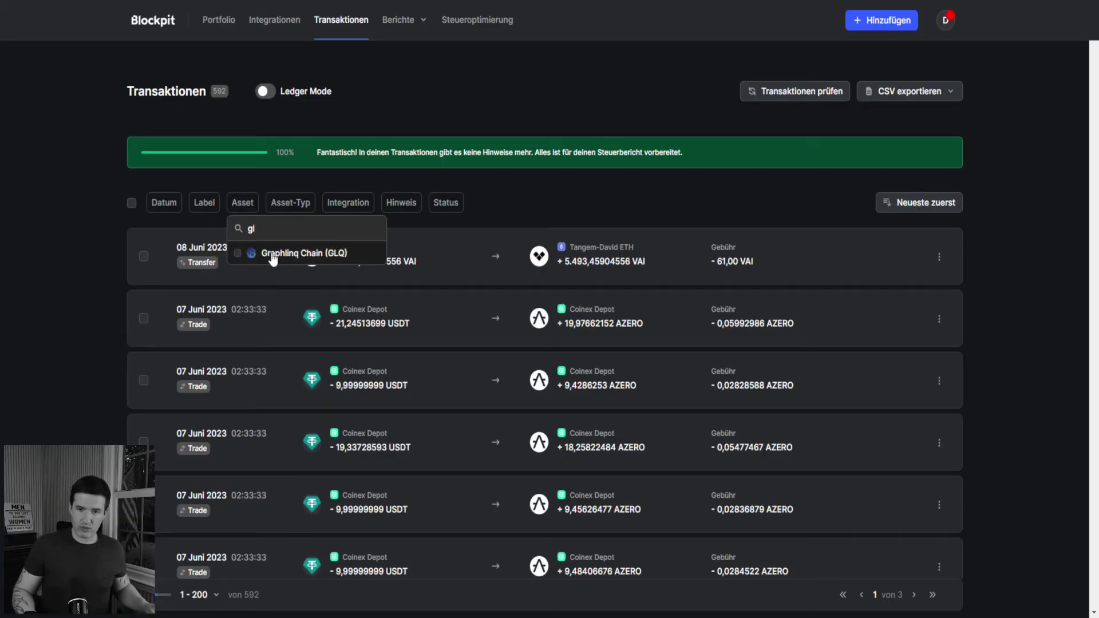
left_click(273, 255)
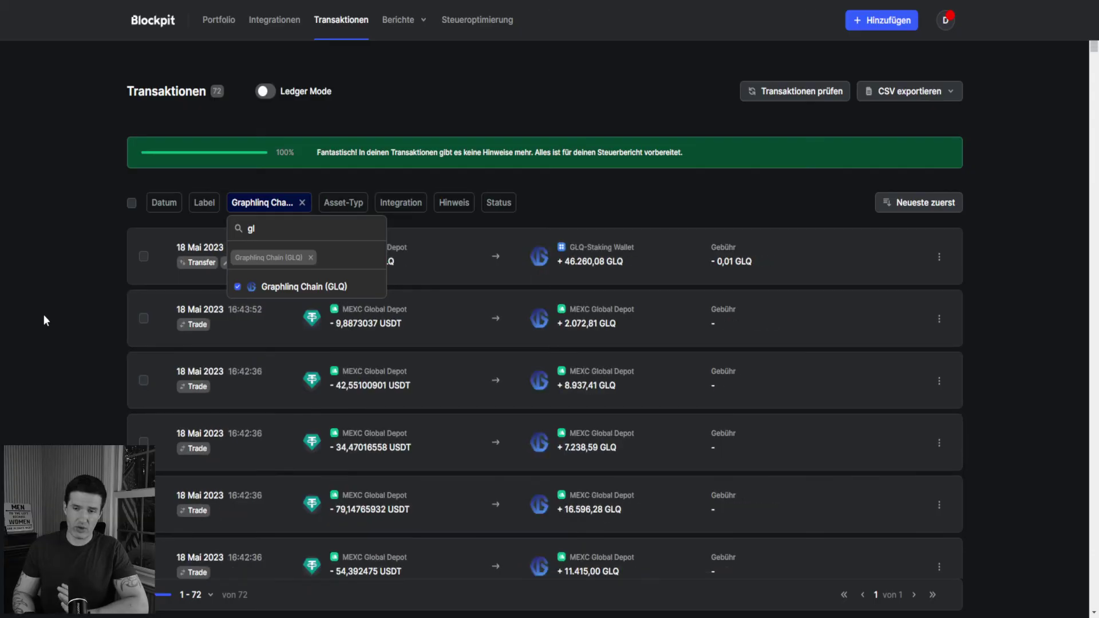
left_click(641, 253)
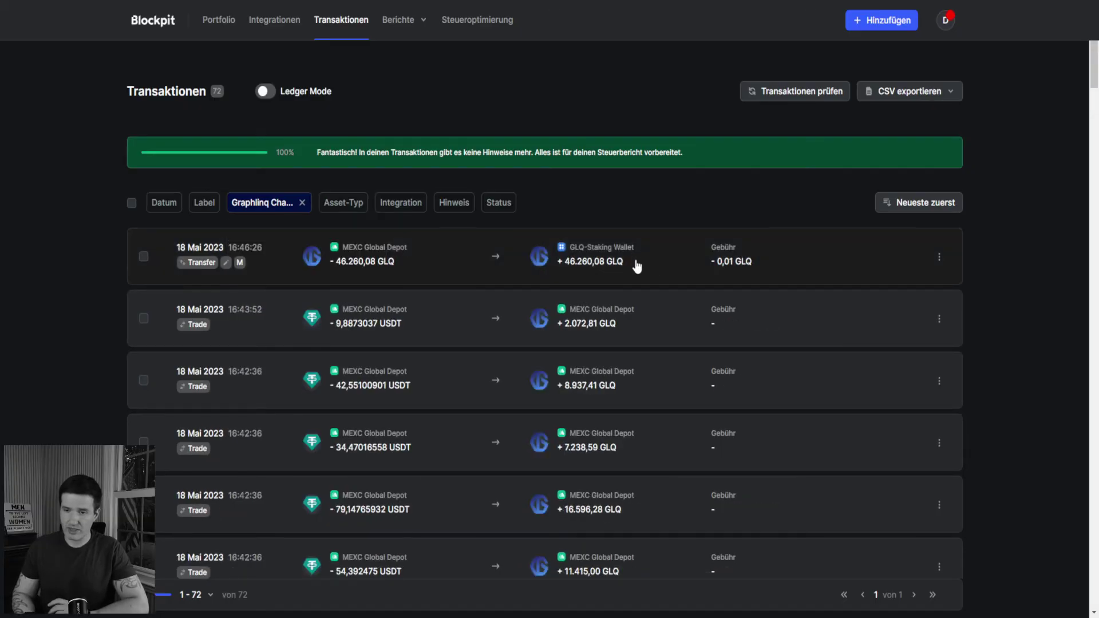
left_click(637, 266)
left_click_drag(384, 411, 311, 416)
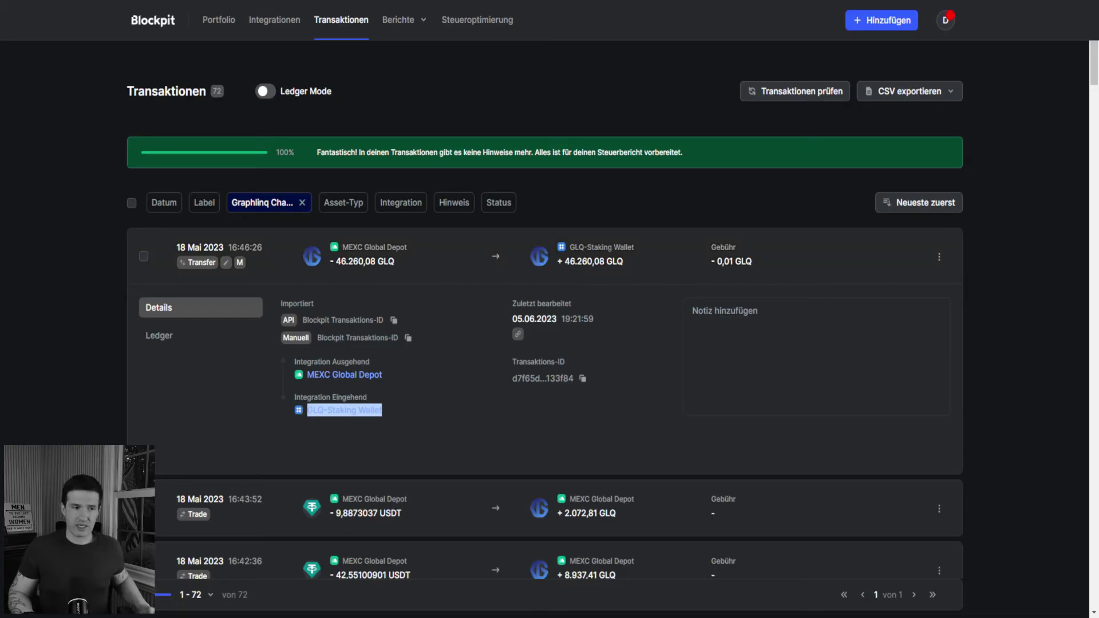
key("ctrl+c")
Back in Excel, replace the depot name in B2 with GLQ-Staking Wallet and fit column B to its content
key("alt+Tab")
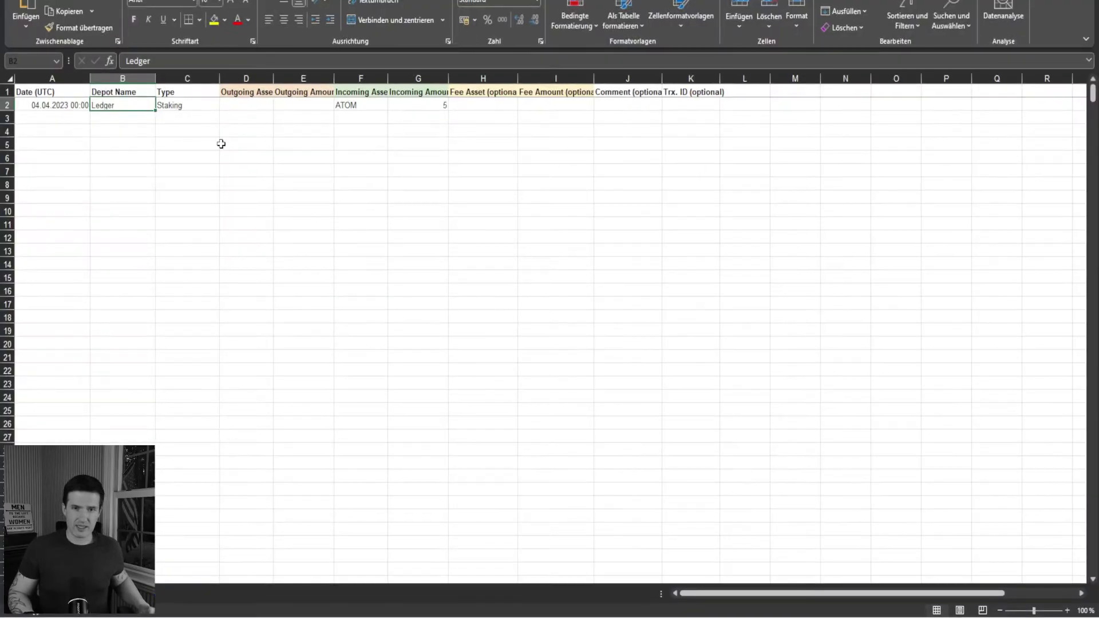
double_click(118, 105)
key("ctrl+v")
left_click(199, 104)
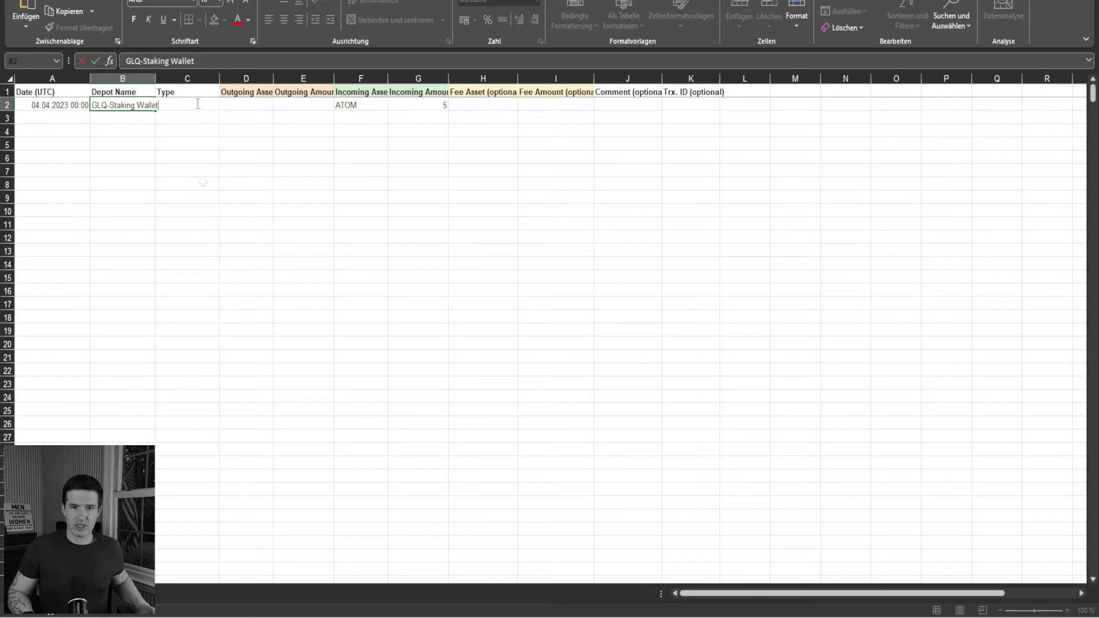
left_click(199, 183)
double_click(154, 74)
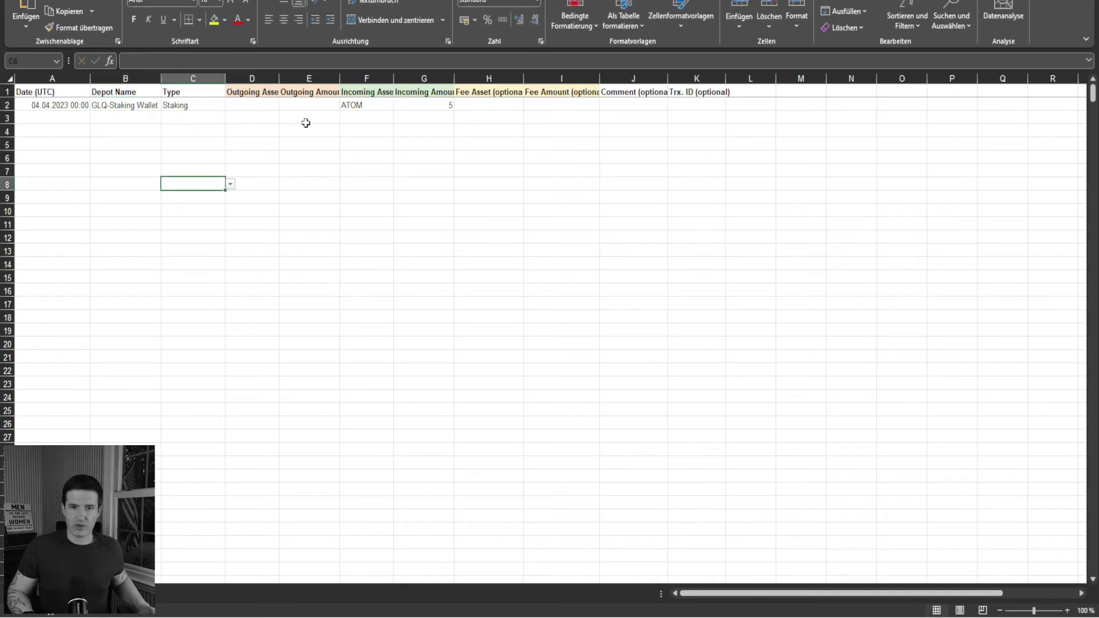
Set the Staking row's incoming asset to GLQ and its incoming amount to 89
left_click(364, 106)
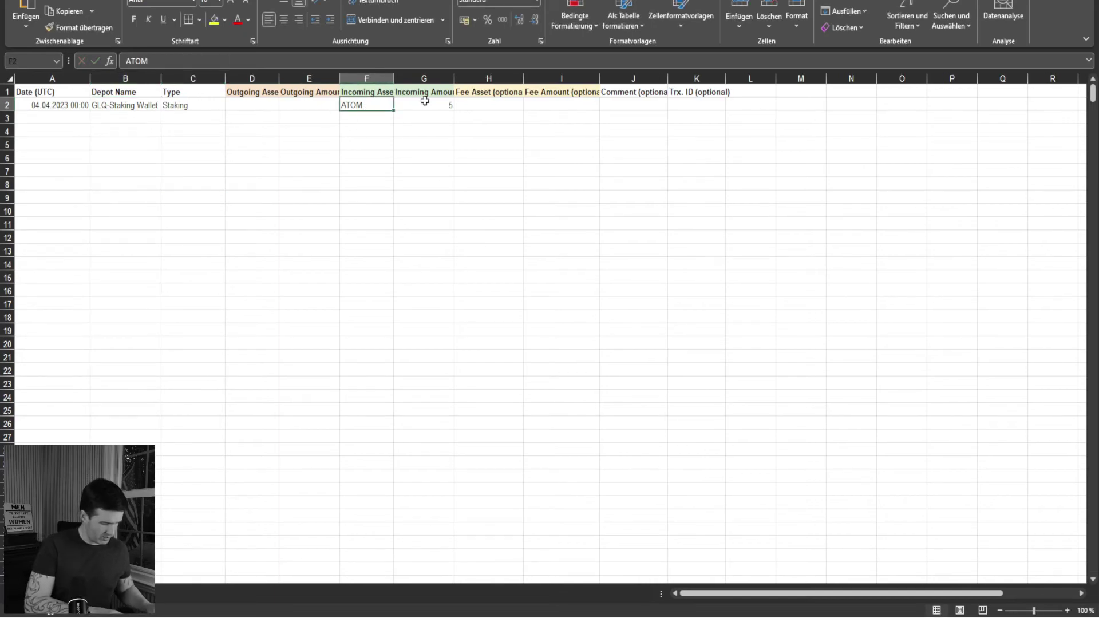
type("GLQ")
left_click(426, 104)
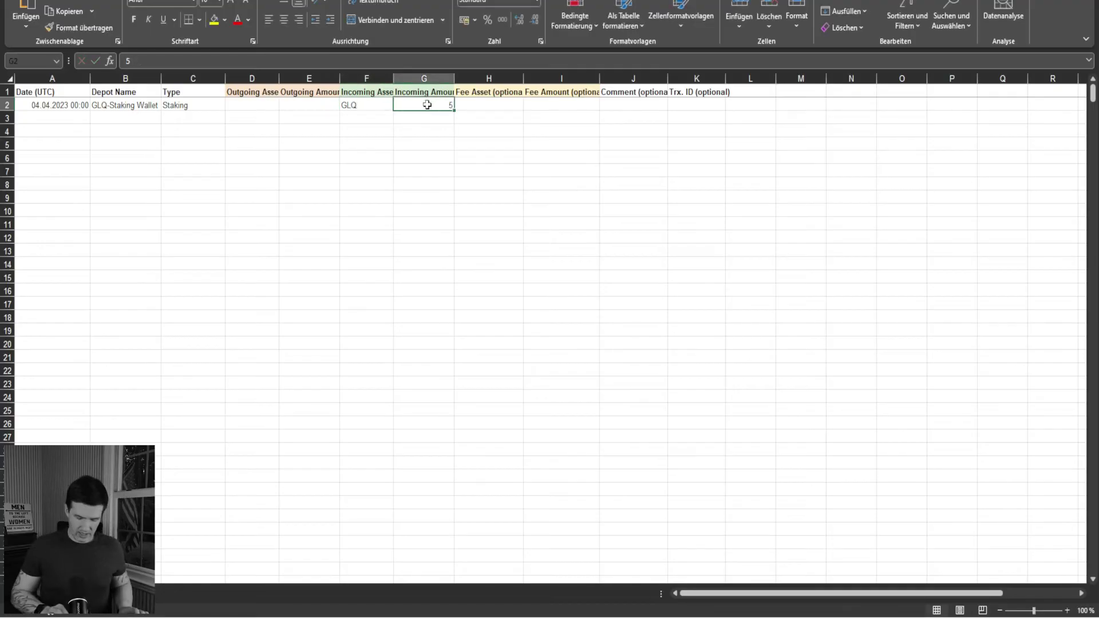
type("98")
left_click(422, 167)
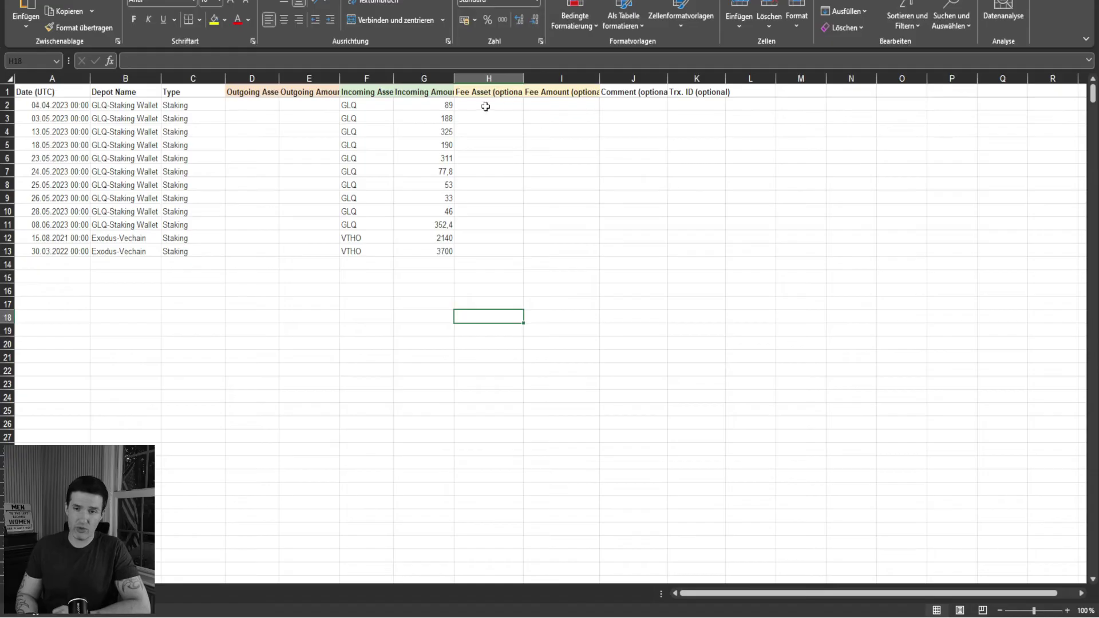
Review the GLQ-Staking Wallet rows and the Exodus-Vechain VTHO rows entered in the import sheet
left_click_drag(452, 106, 52, 226)
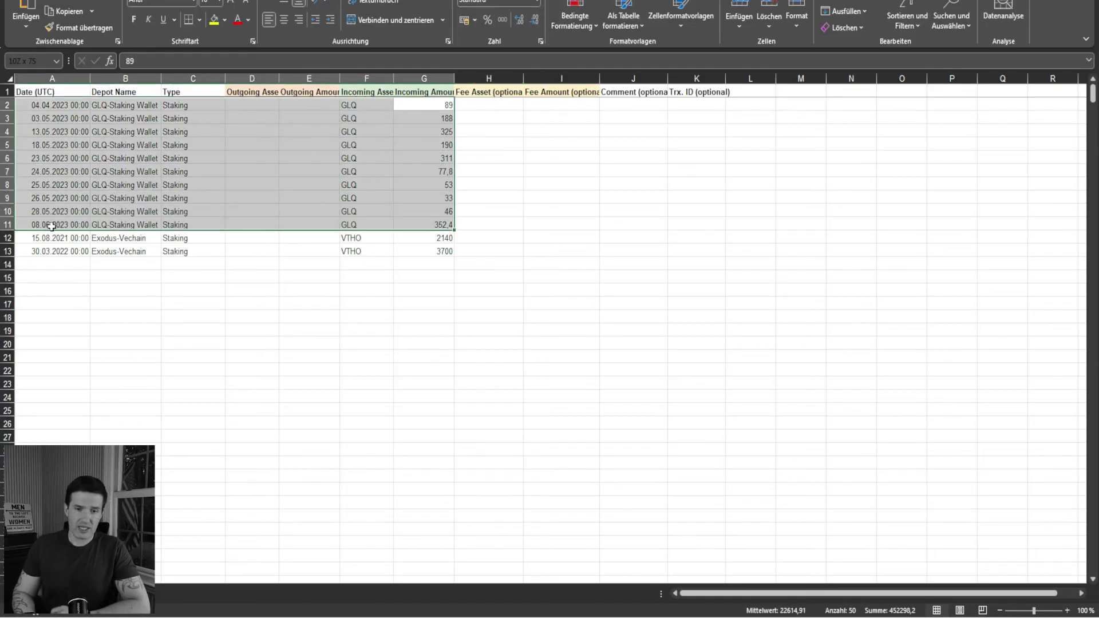
left_click_drag(435, 253, 49, 241)
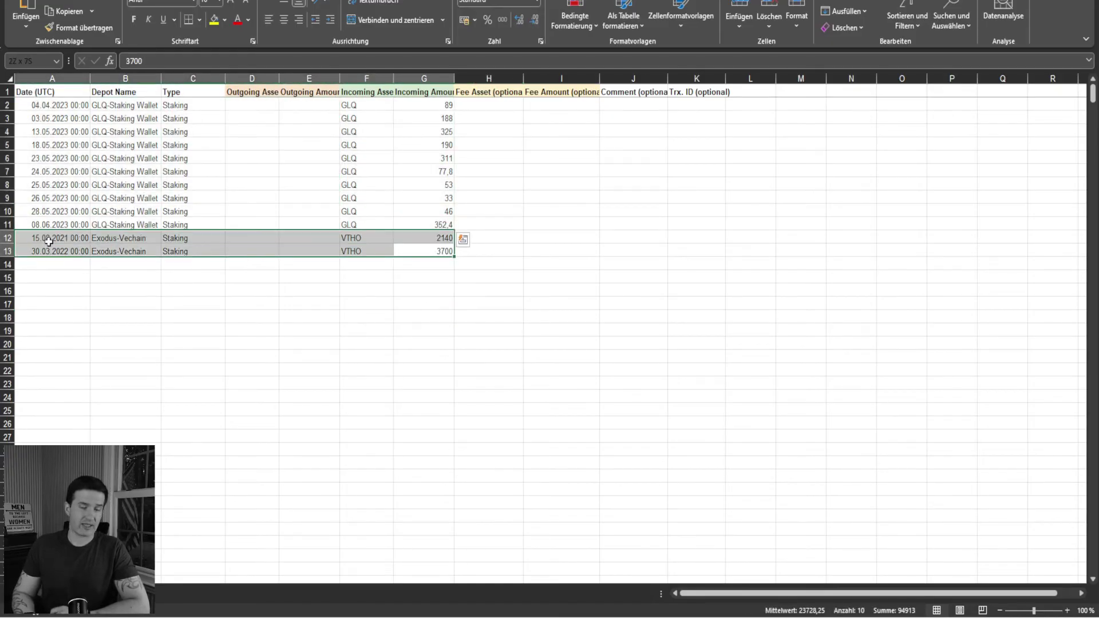
left_click(132, 316)
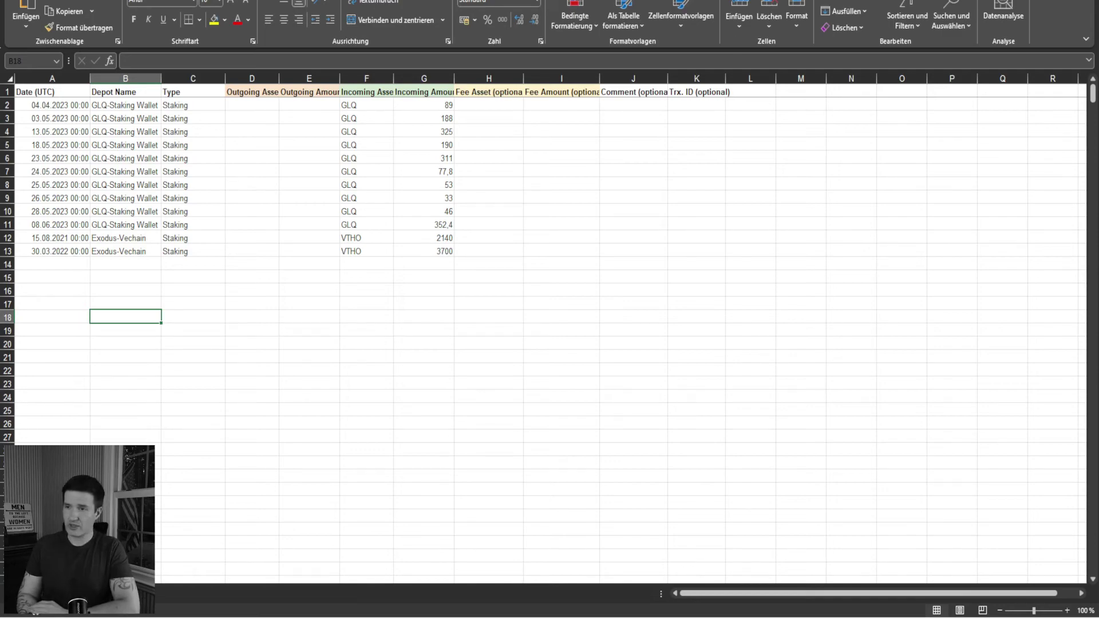
Switch to Blockpit and select Blockpit - Staking_2023.xlsx from the Downloads folder as the file for the Excel import
key("alt+Tab")
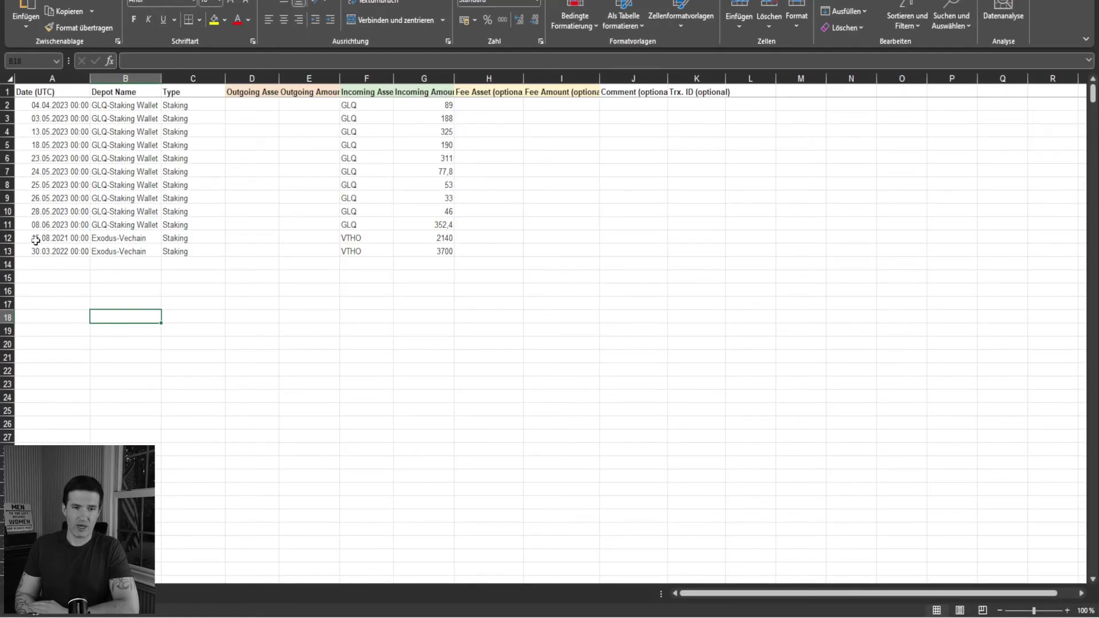
left_click(35, 241)
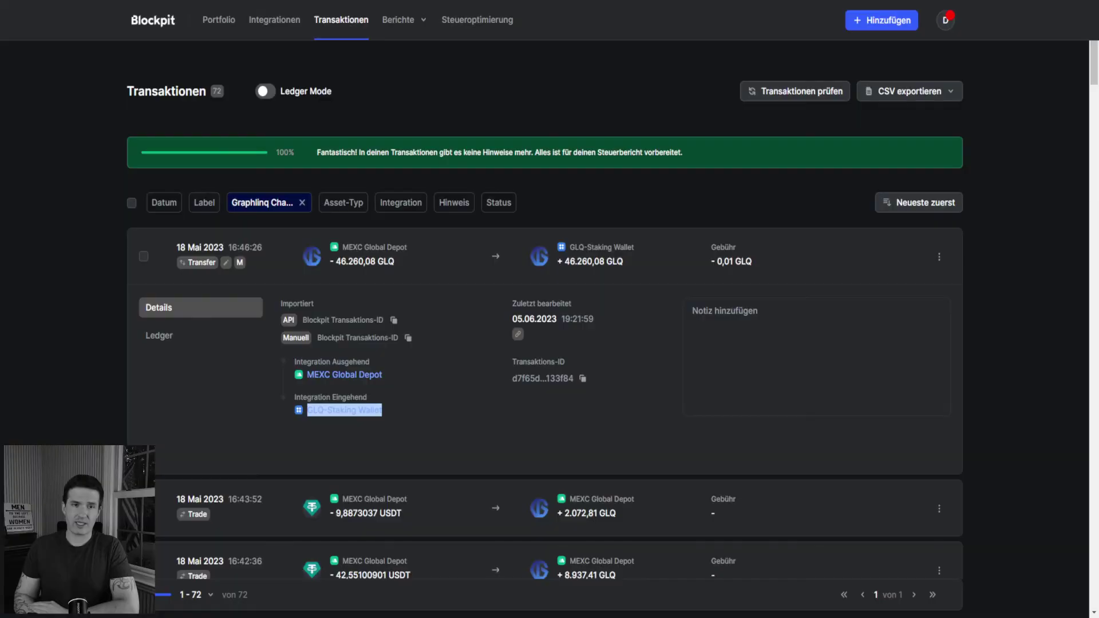
left_click(876, 23)
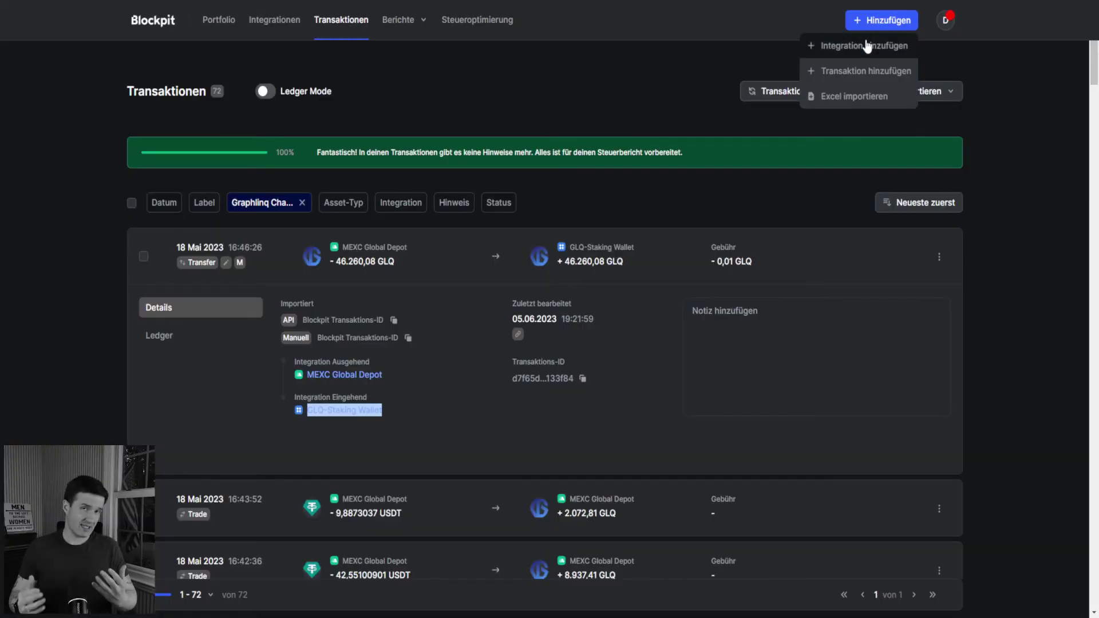
left_click(882, 21)
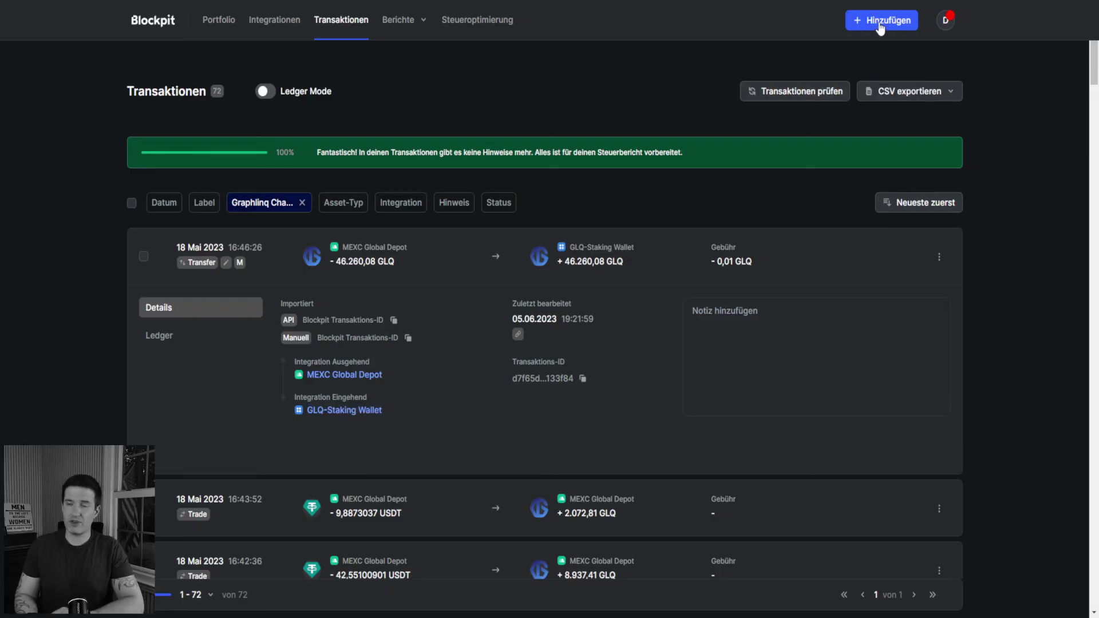
left_click(881, 21)
left_click(832, 98)
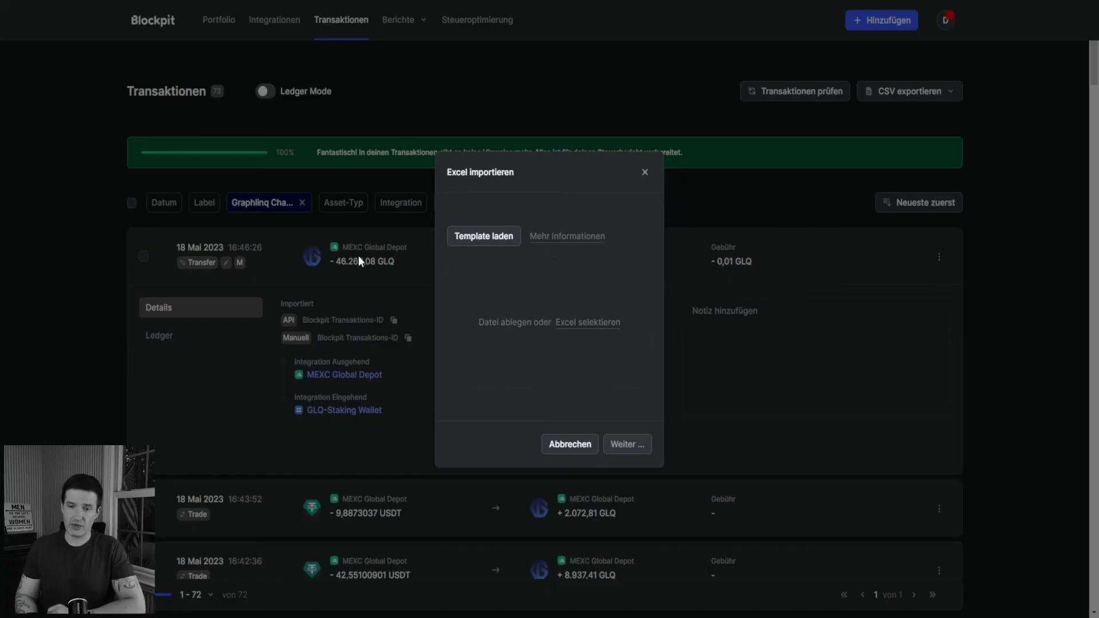
left_click(572, 310)
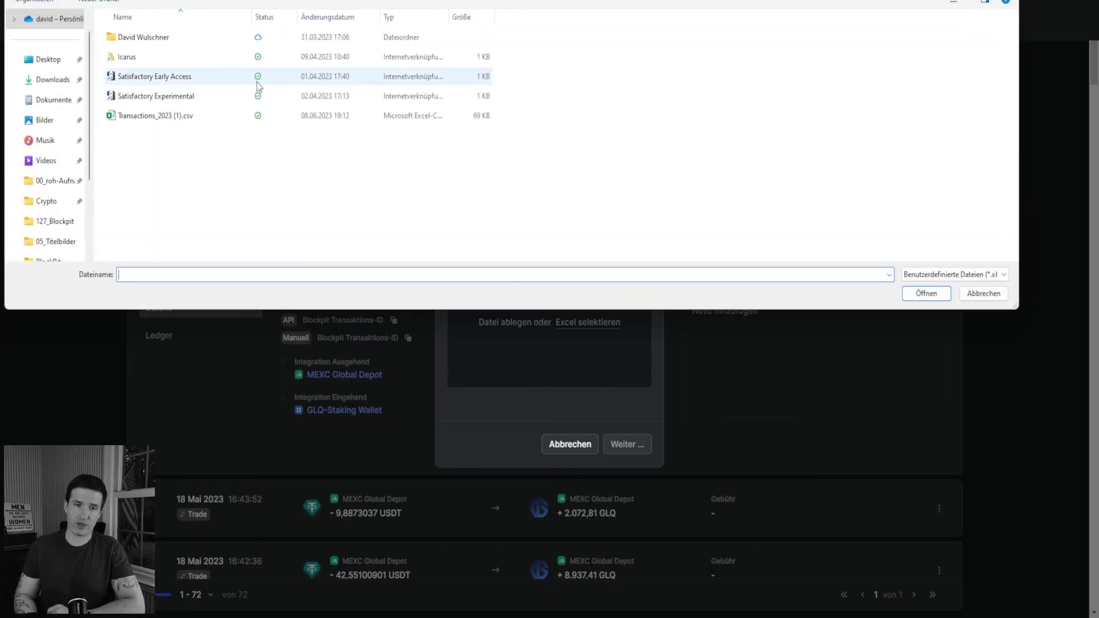
left_click(51, 80)
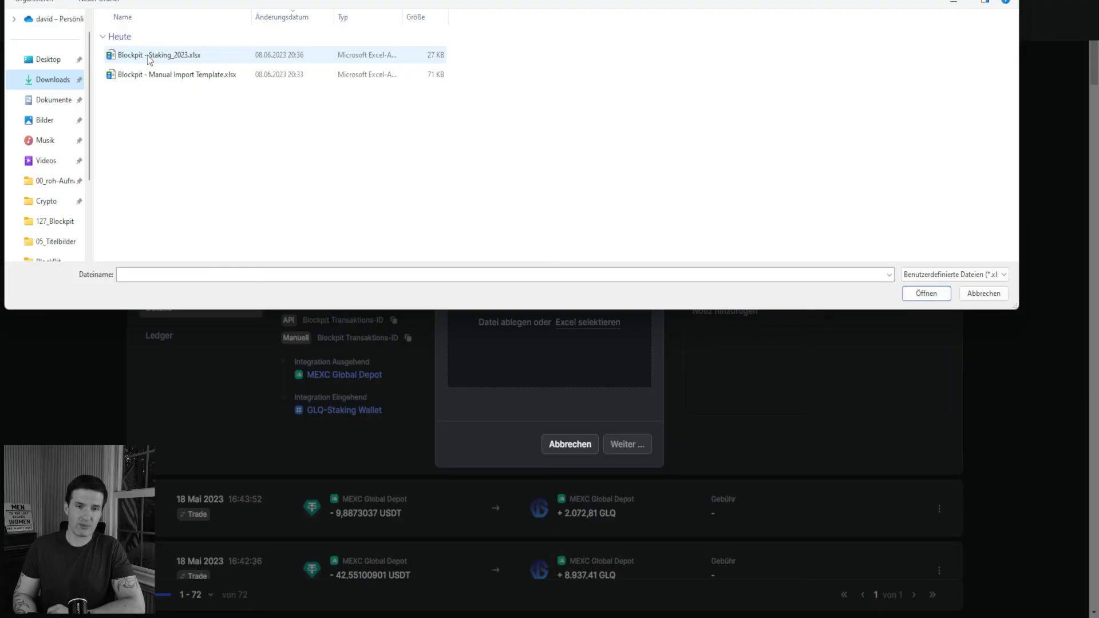
left_click(168, 57)
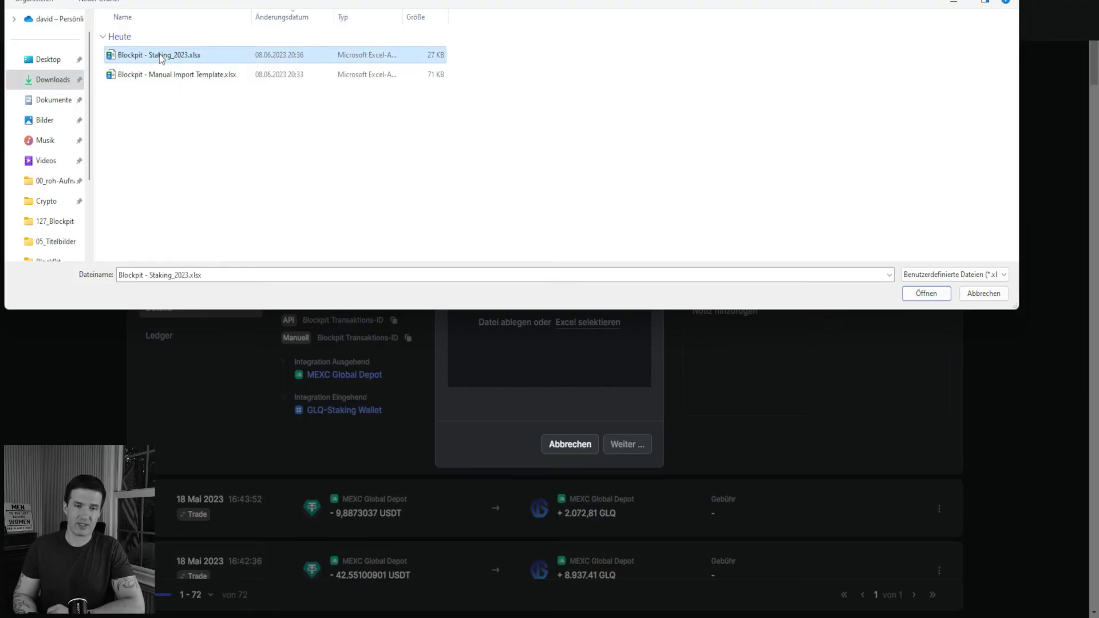
double_click(161, 59)
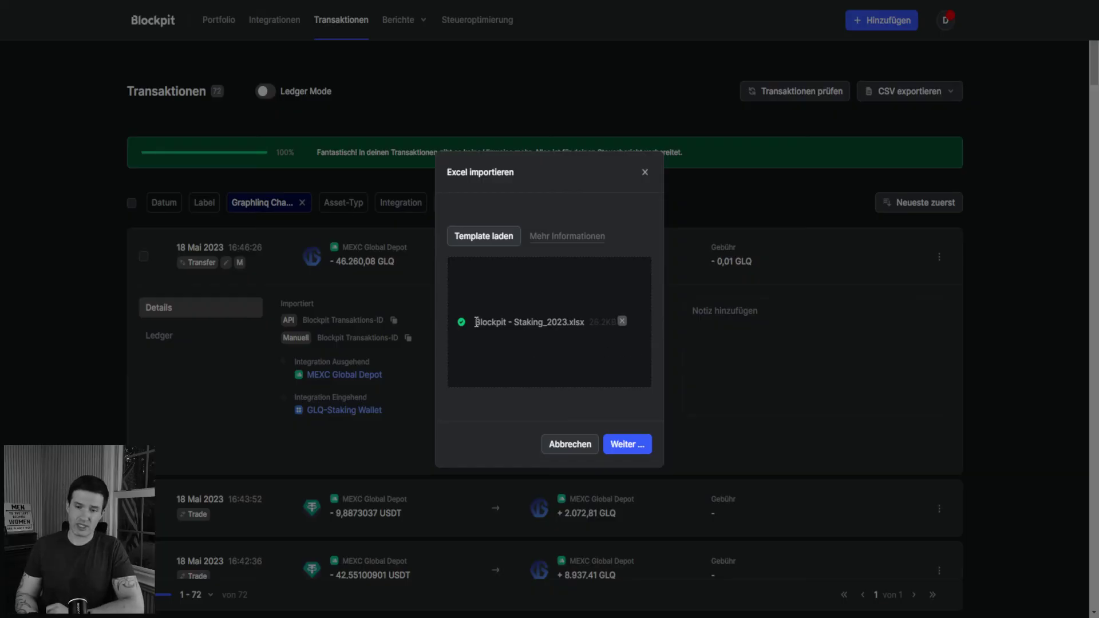
Check the file's assignments for the GLQ-Staking Wallet and Exodus-Vechain integrations and the GLQ and VTHO assets, and import the transactions
left_click(626, 452)
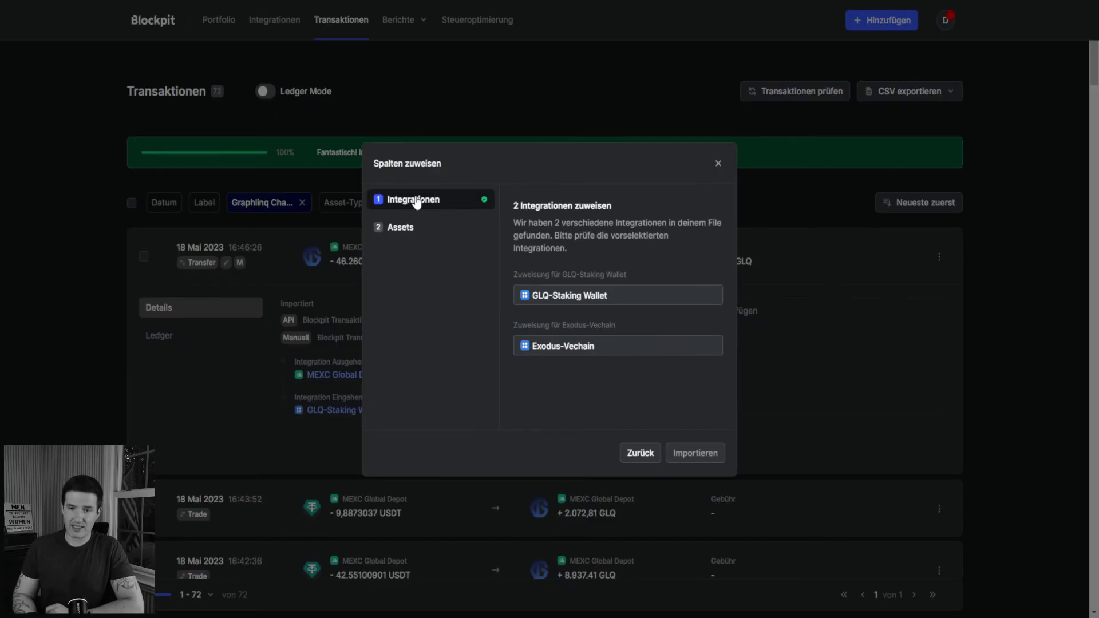
left_click(408, 229)
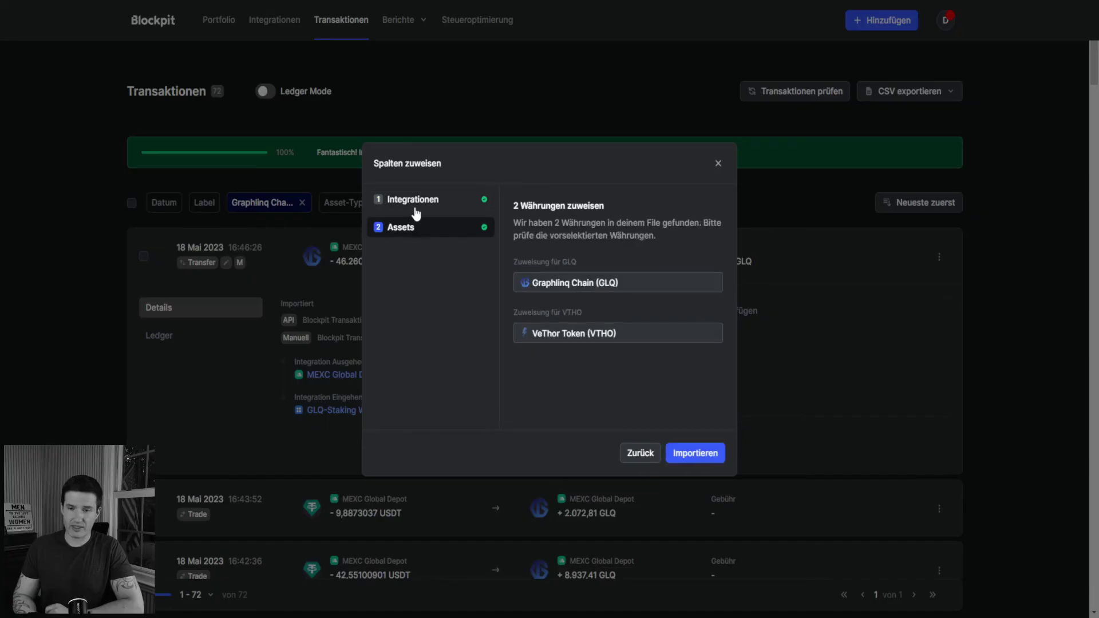
left_click(414, 211)
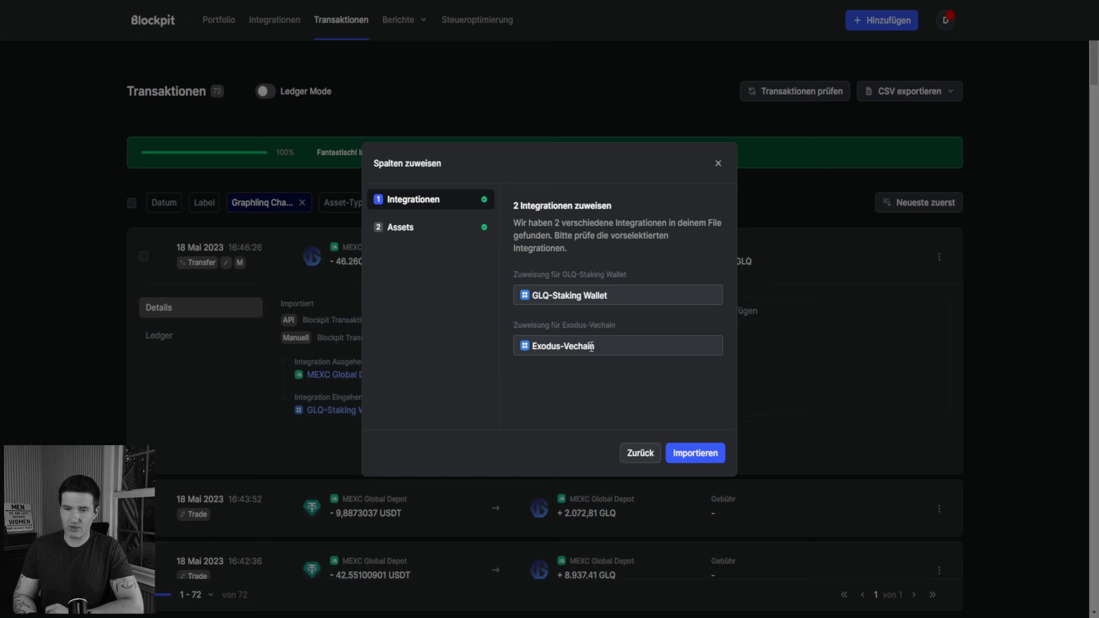
left_click(399, 228)
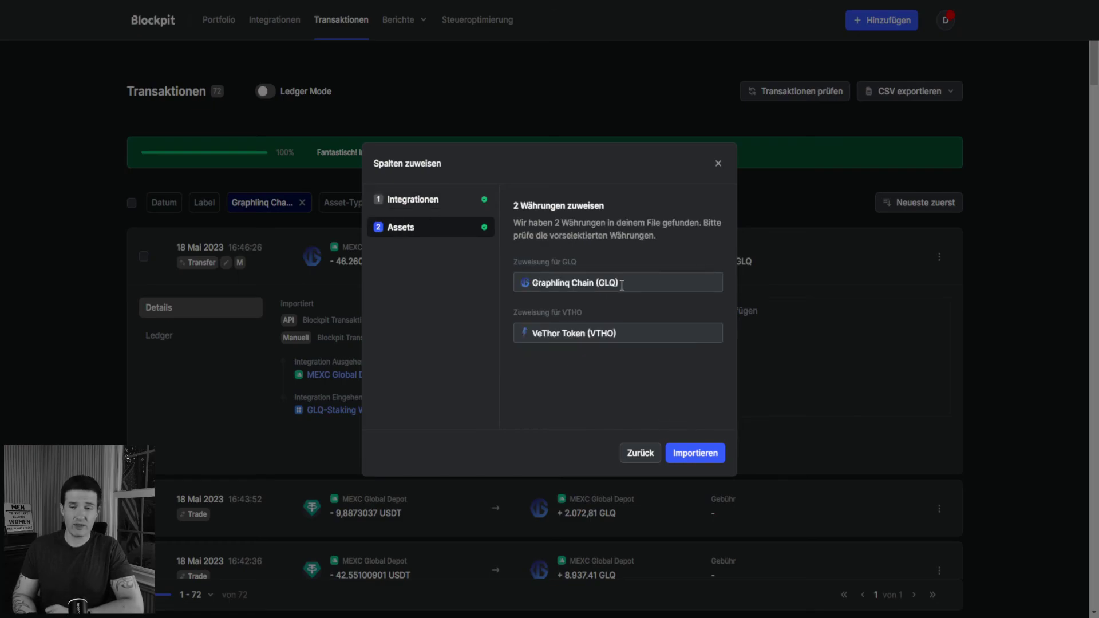
left_click(696, 453)
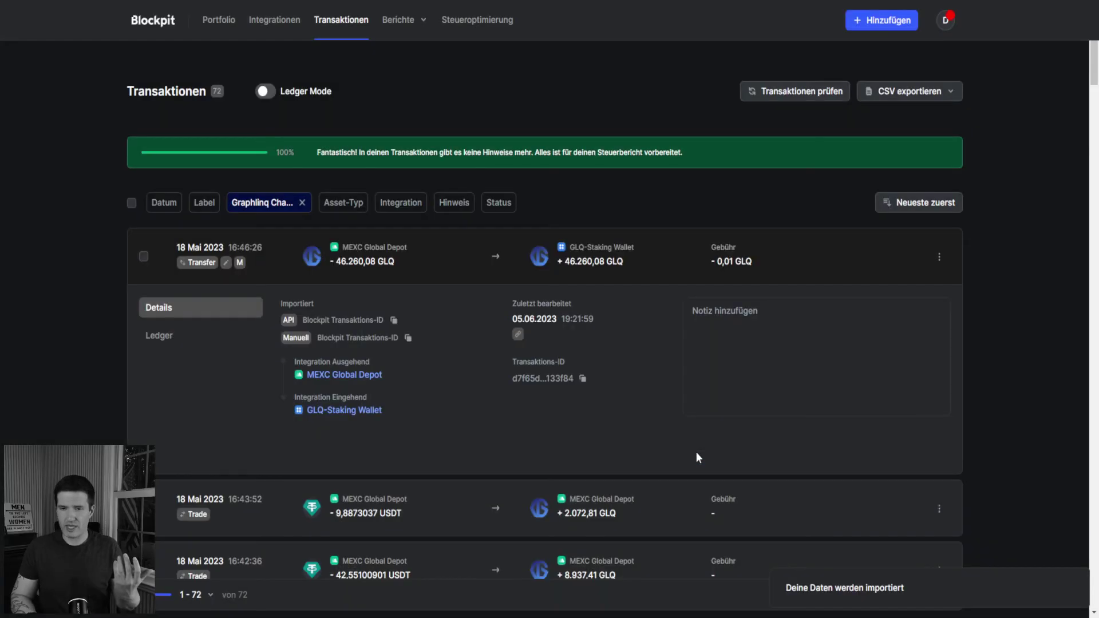
Remove the Graphlinq Chain asset filter and run the check on all transactions
left_click(302, 203)
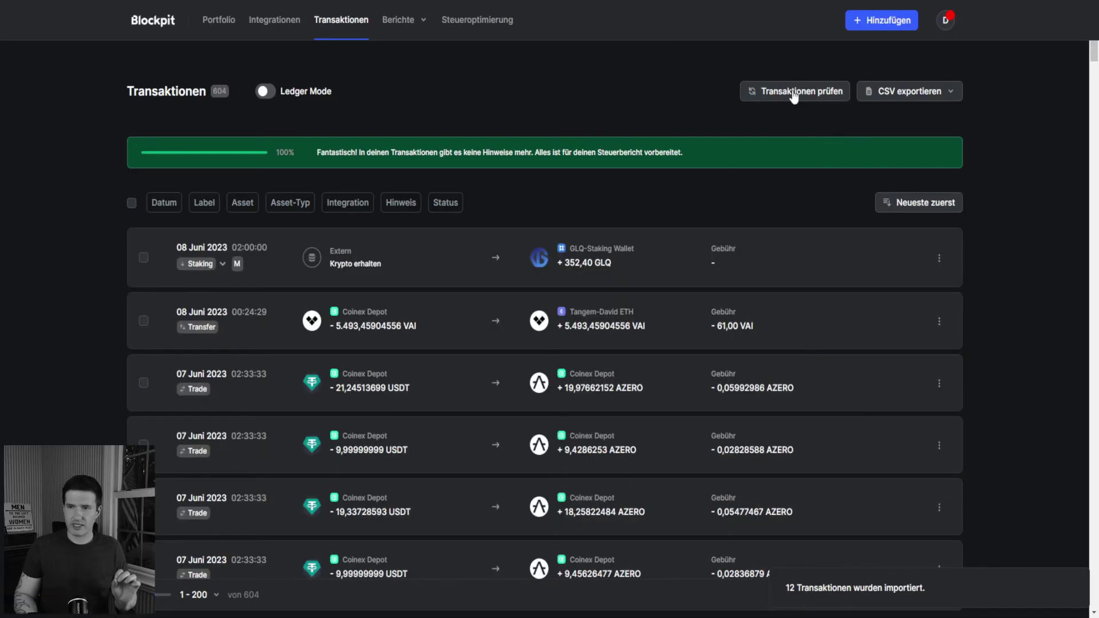
left_click(794, 94)
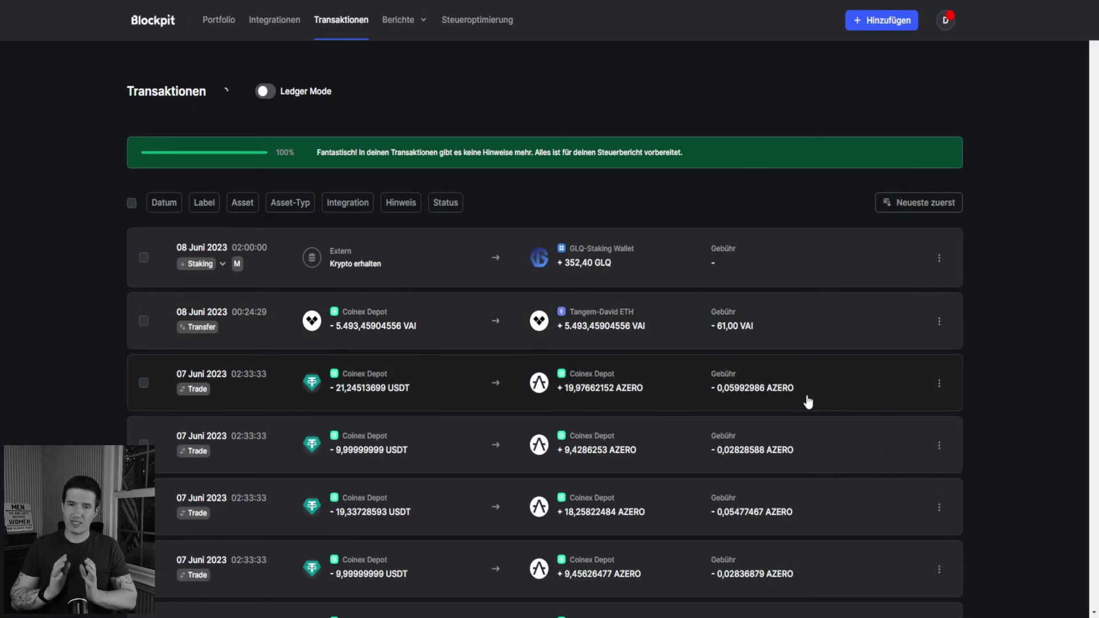
Filter the transactions by the Staking label and look through the imported GLQ and VTHO rewards
left_click(205, 202)
scroll(233, 303, "down", 4)
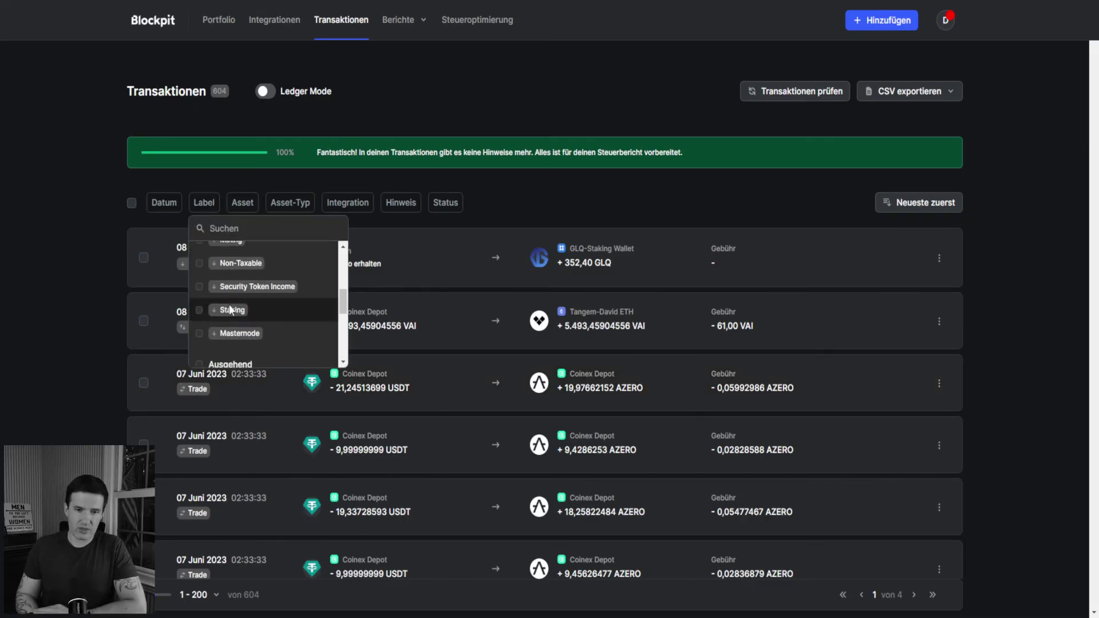
left_click(200, 311)
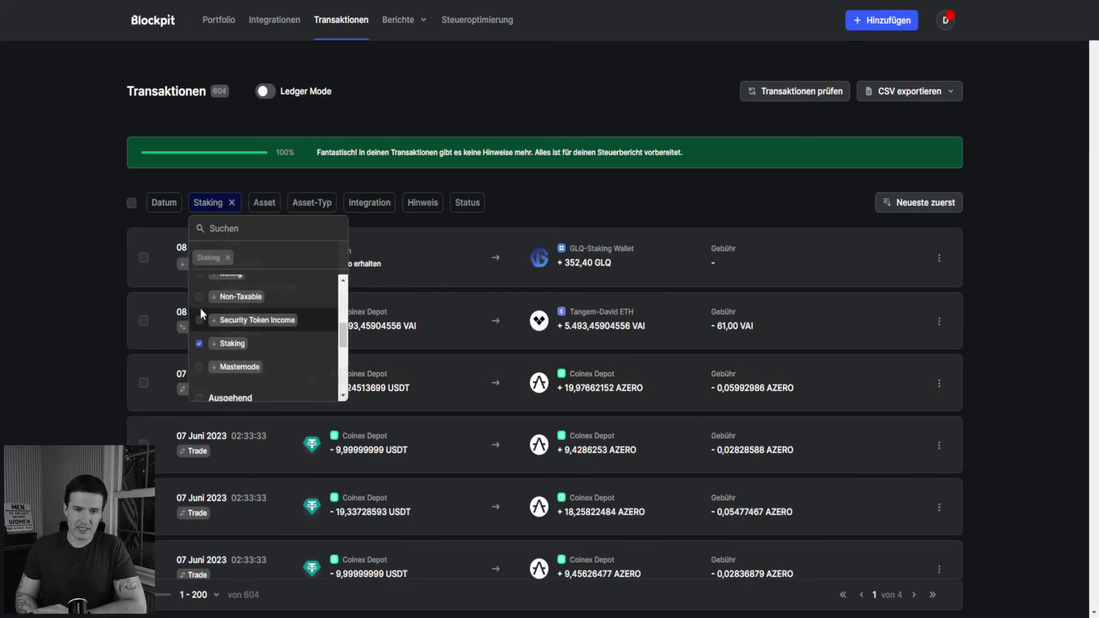
left_click(78, 269)
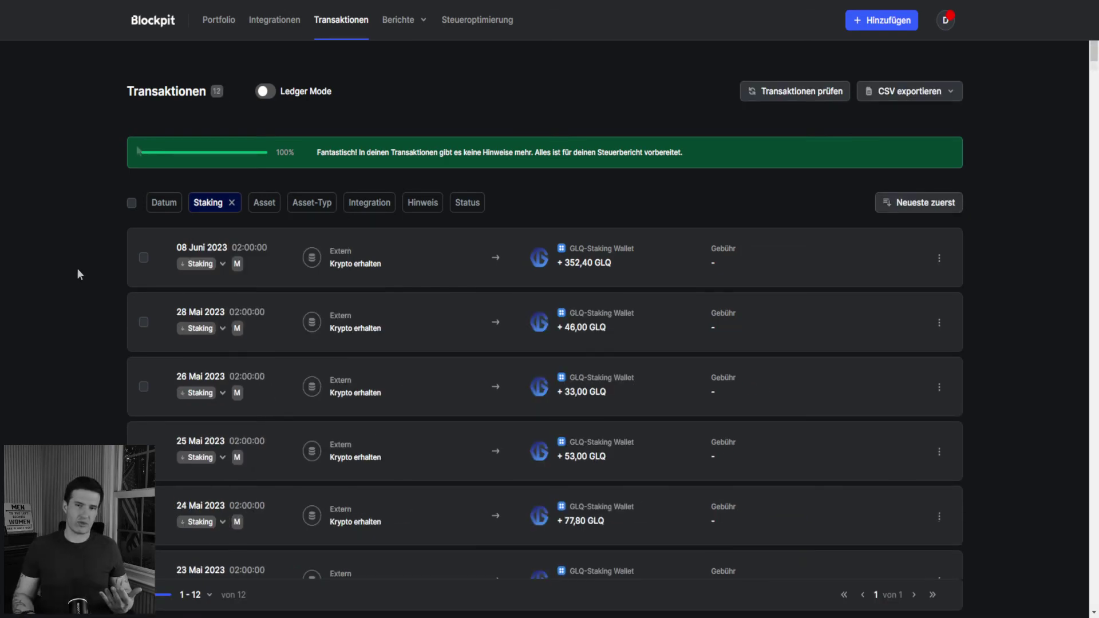
scroll(593, 326, "down", 8)
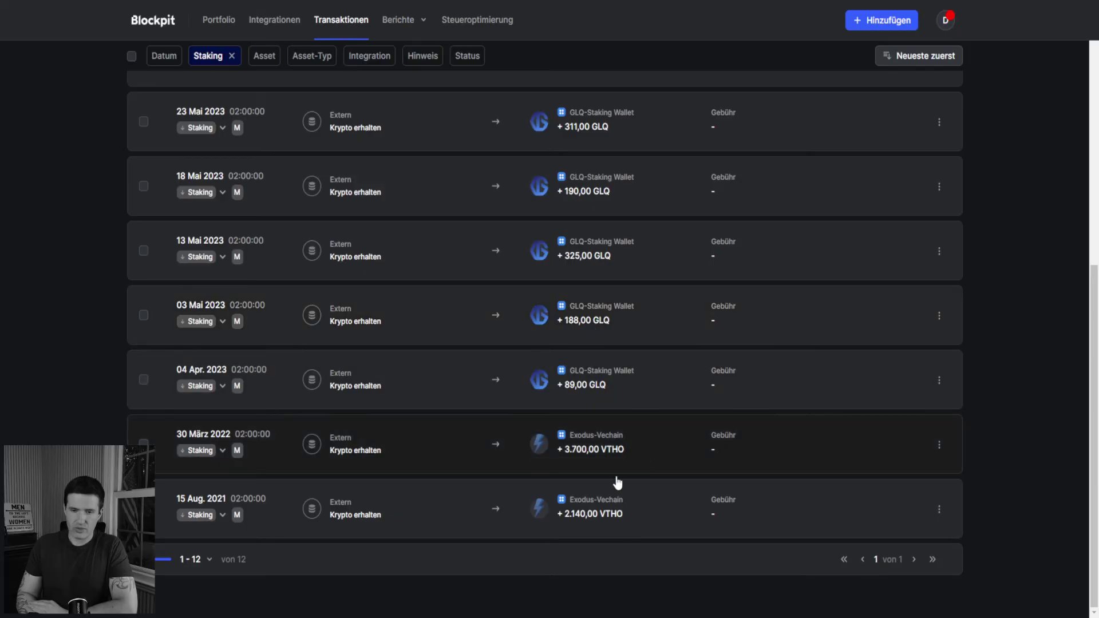
scroll(636, 492, "up", 10)
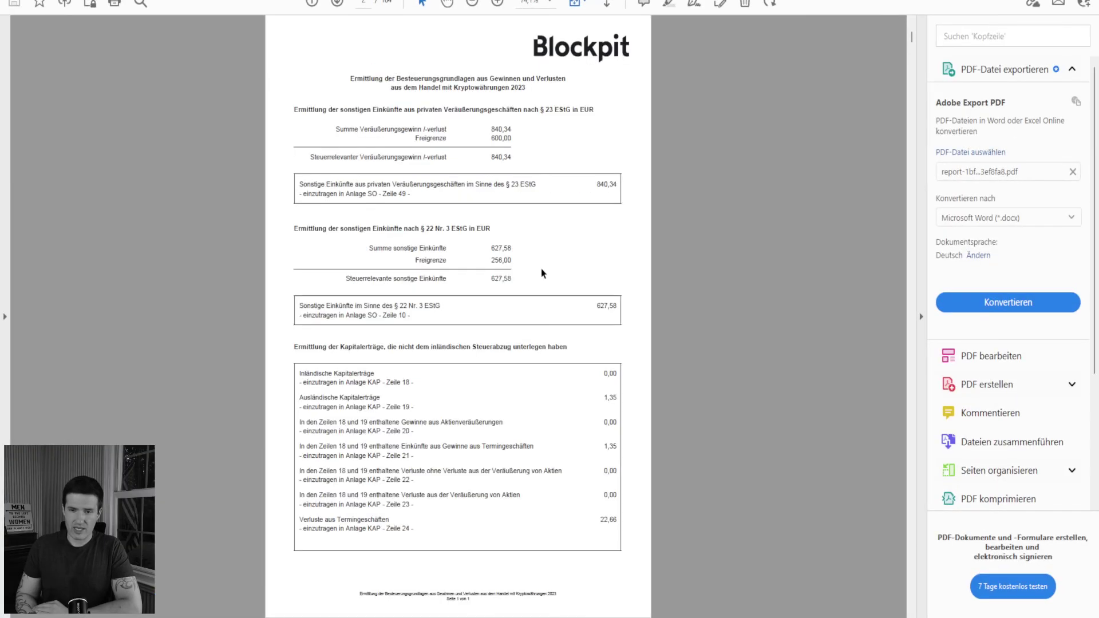
Review the taxable income figures in the earlier 2023 tax report PDF
scroll(541, 269, "down", 3)
double_click(427, 165)
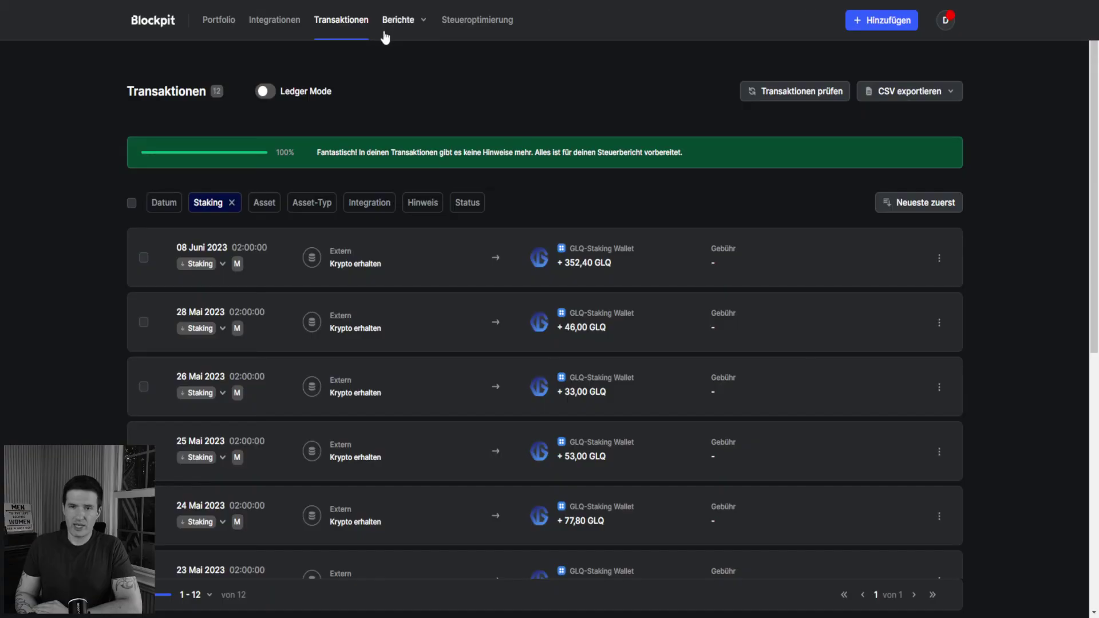
Recalculate the 2023 tax report in Blockpit, export it as a PDF and look through its income figures
left_click(396, 20)
left_click(375, 50)
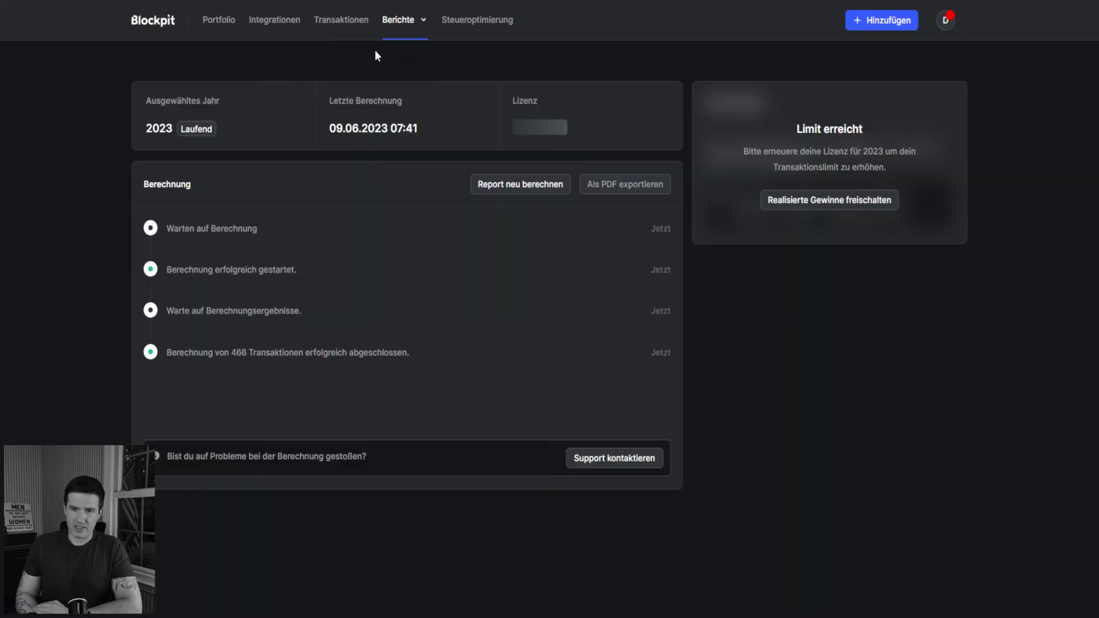
left_click(500, 185)
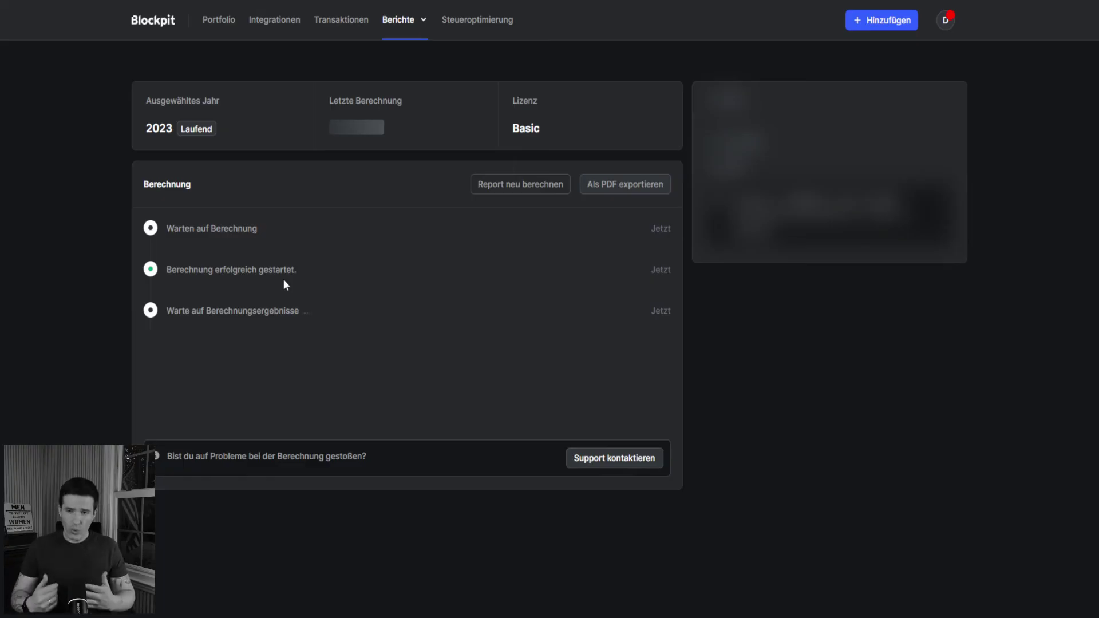
left_click(613, 192)
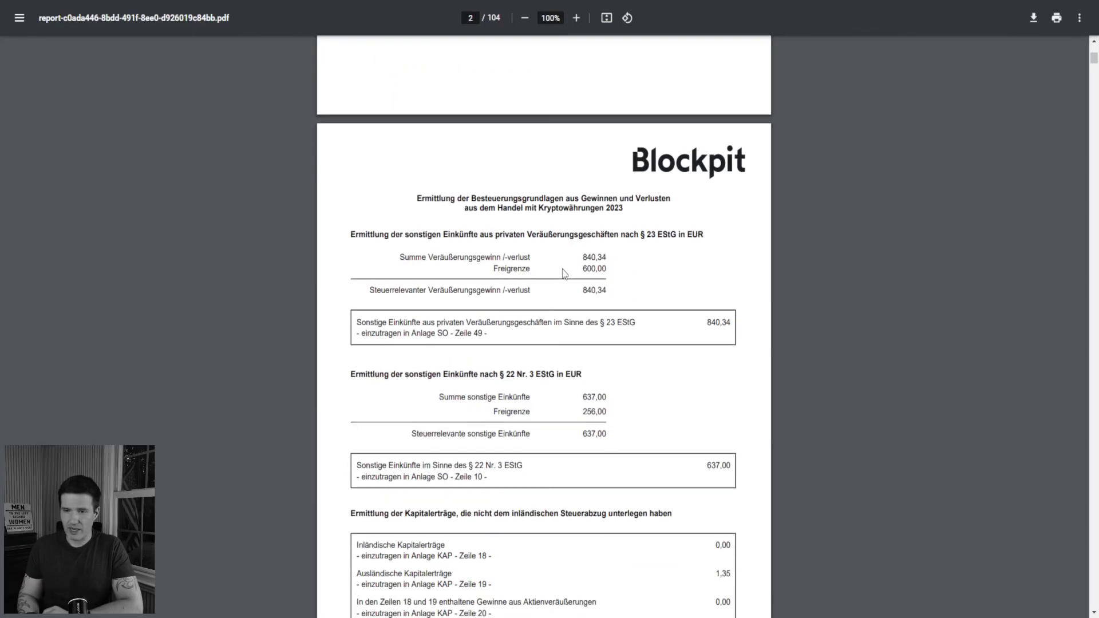
scroll(564, 274, "down", 10)
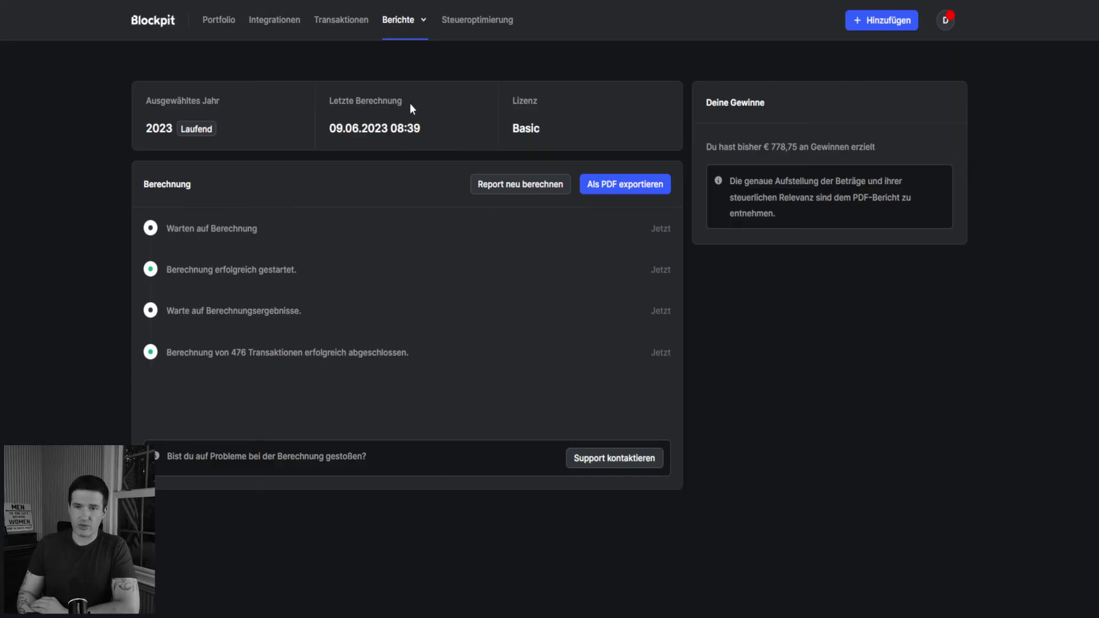
Recalculate the tax report for 2022 and export it as a PDF
left_click(422, 23)
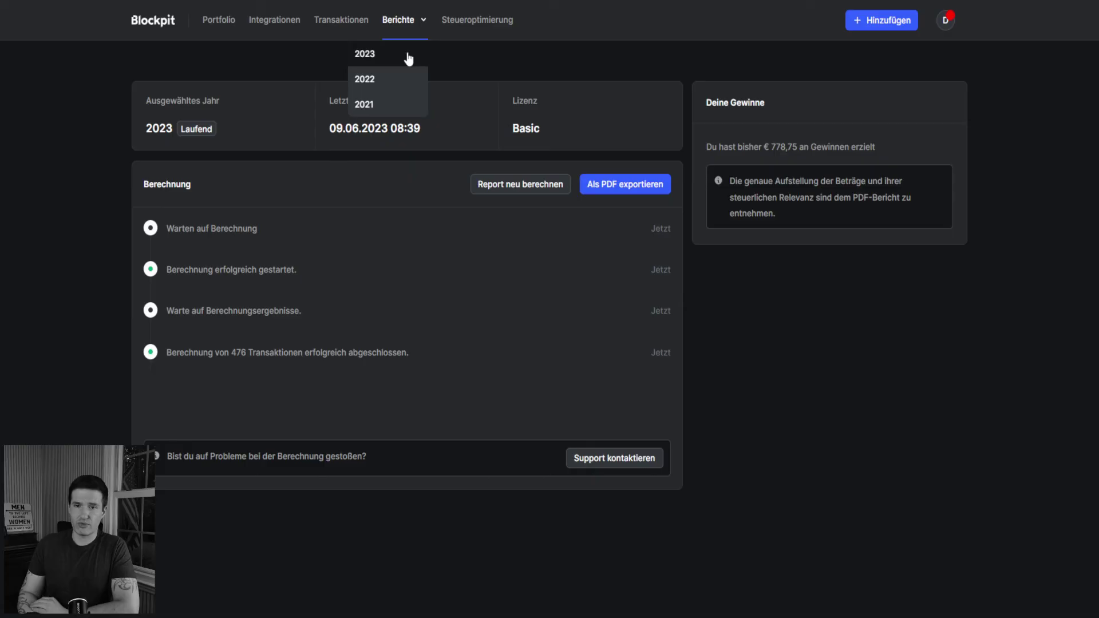
left_click(366, 77)
left_click(512, 185)
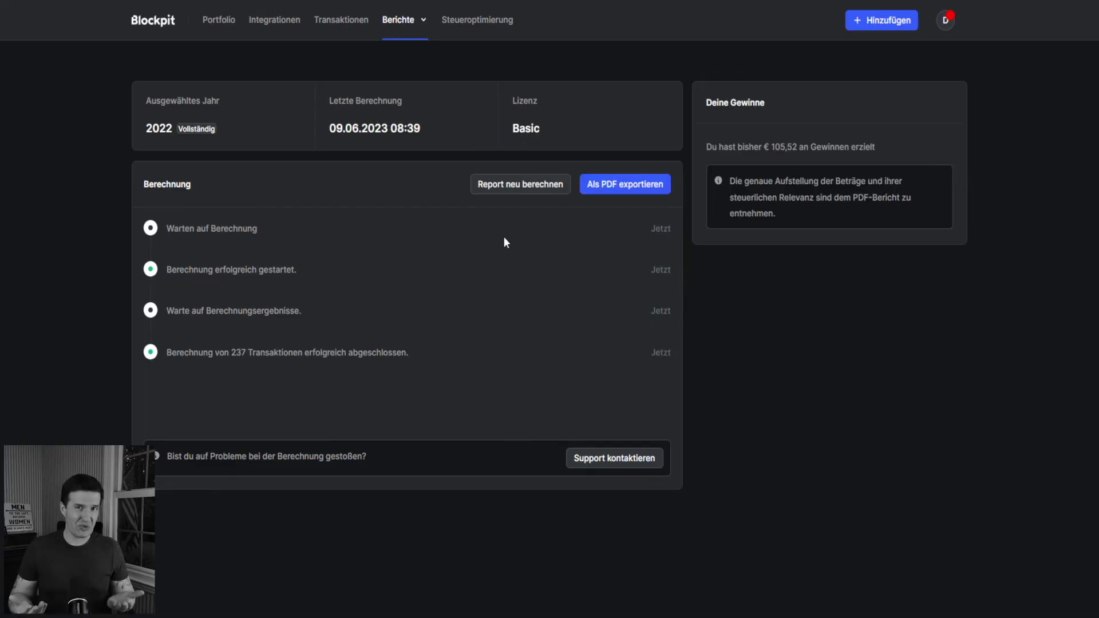
left_click(595, 189)
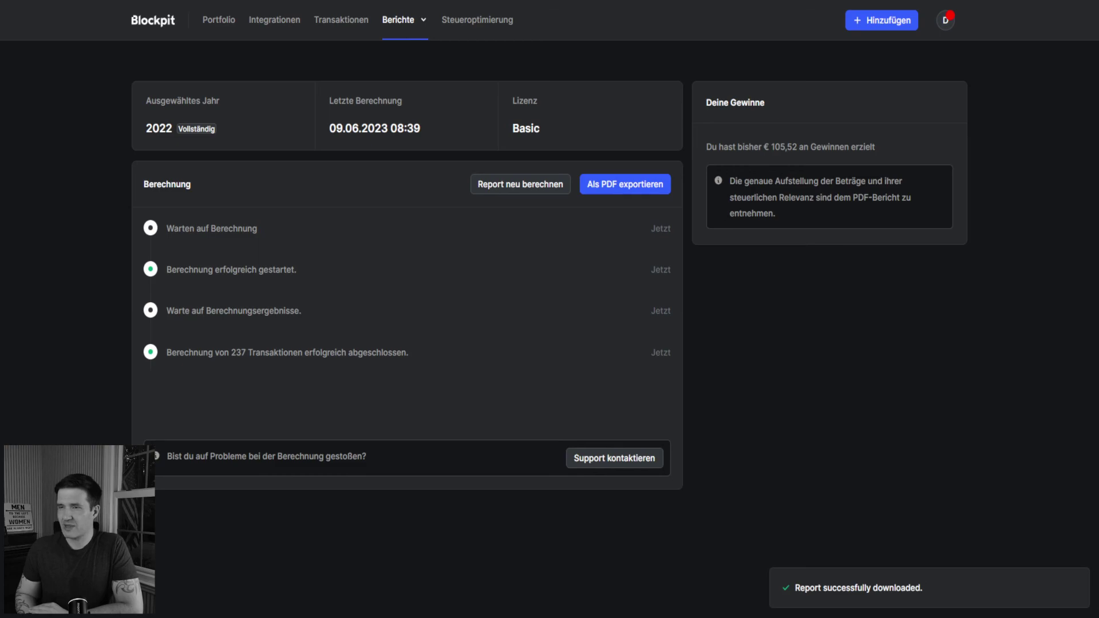
Open the exported 2022 report PDF, examine the Staking entry among the crypto inflows, and return to the transaction list
left_click(938, 14)
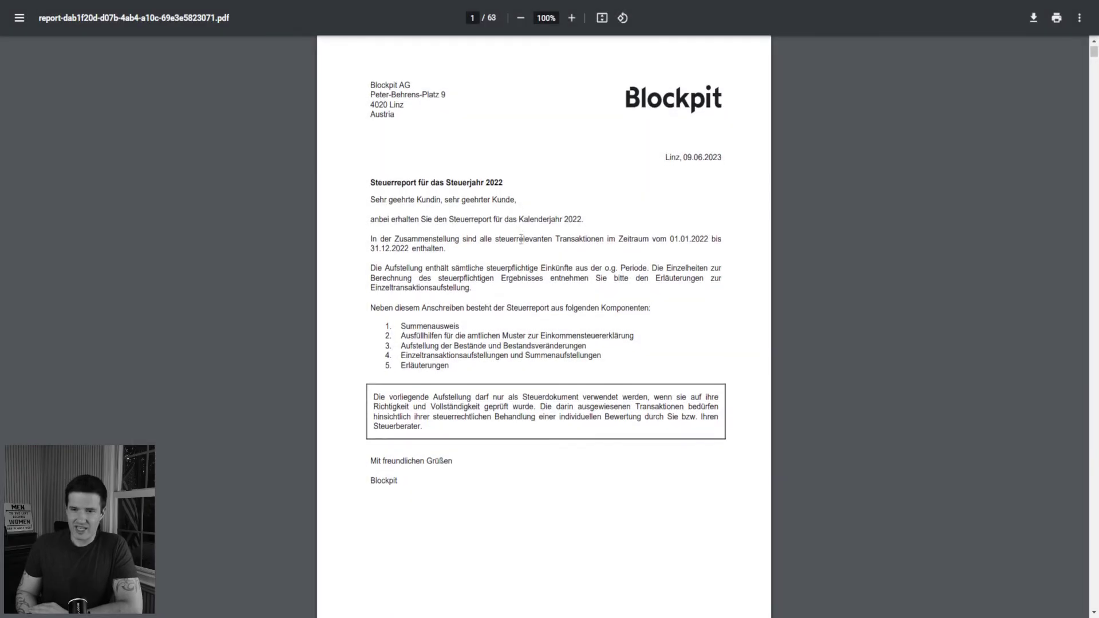
scroll(534, 290, "down", 10)
scroll(534, 290, "down", 10)
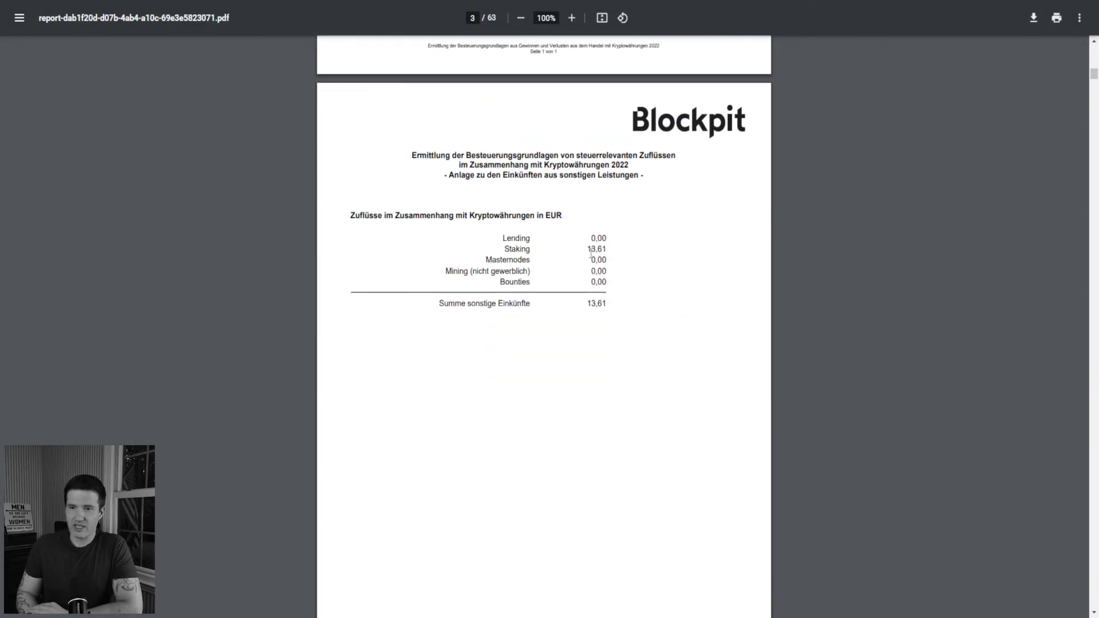
left_click_drag(613, 244, 501, 245)
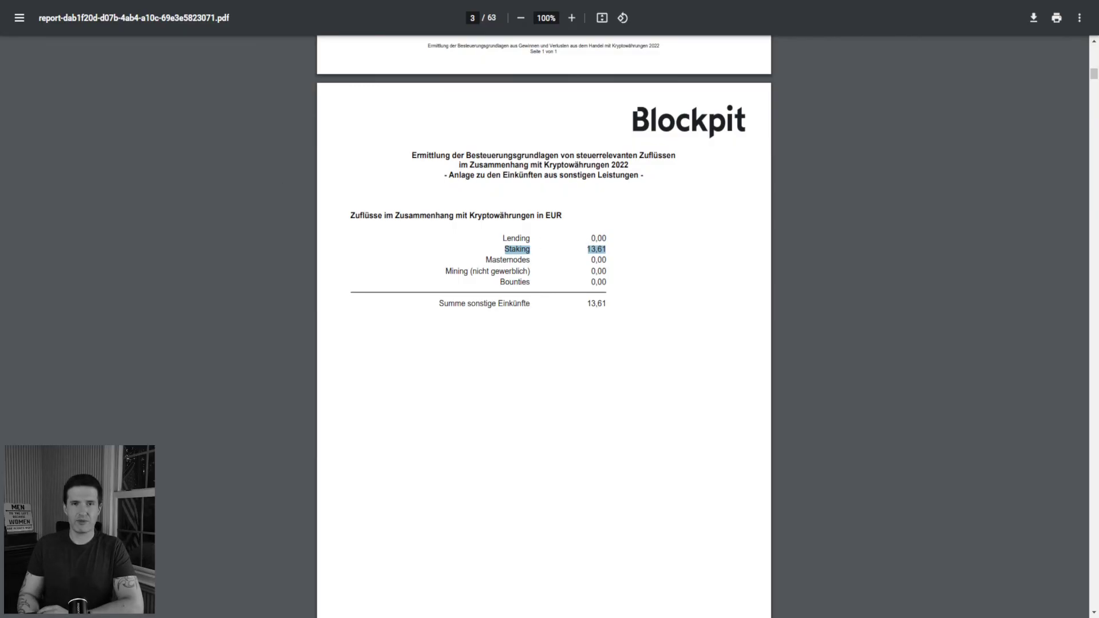
key("ctrl+w")
left_click(324, 21)
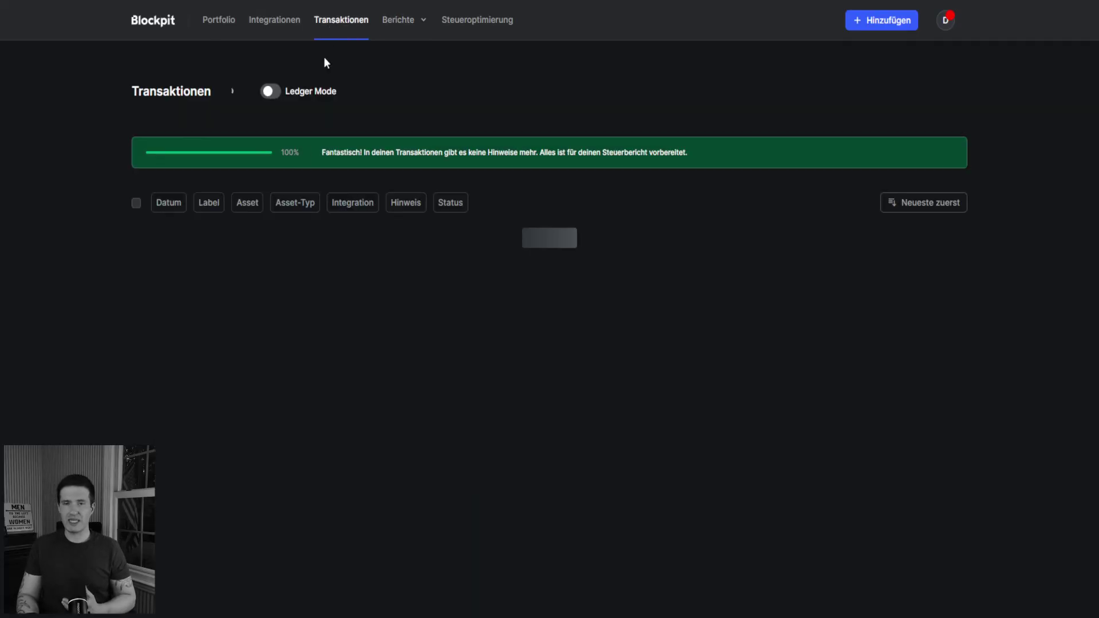